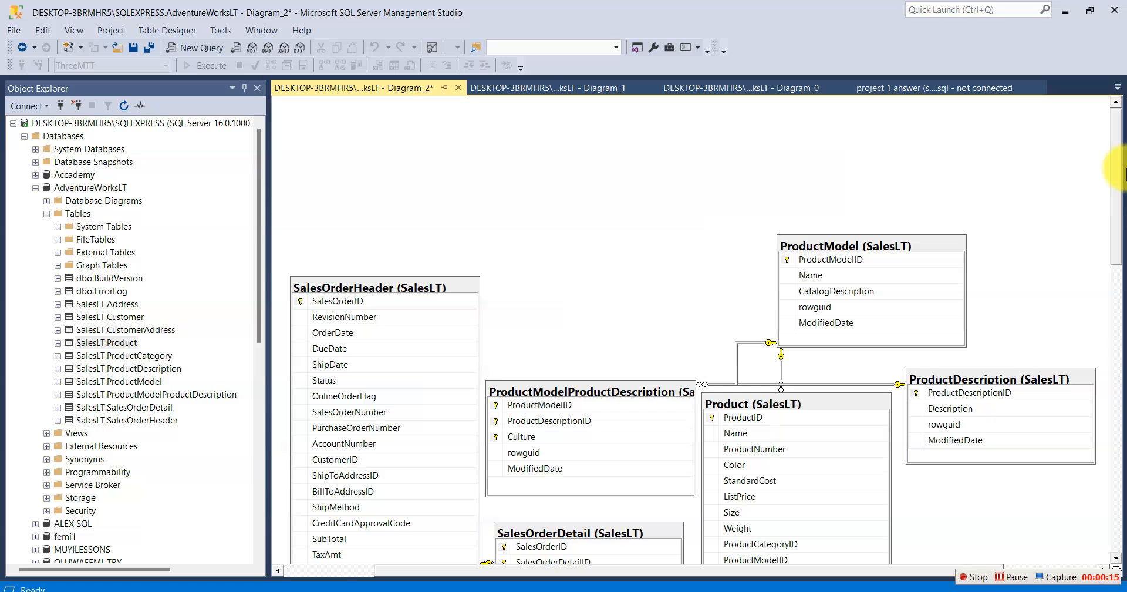
Step: Examine the tables, columns and relationships in the AdventureWorksLT database diagram
{"action": "left_click_drag", "start_coordinate": [1124, 176], "coordinate": [1121, 281]}
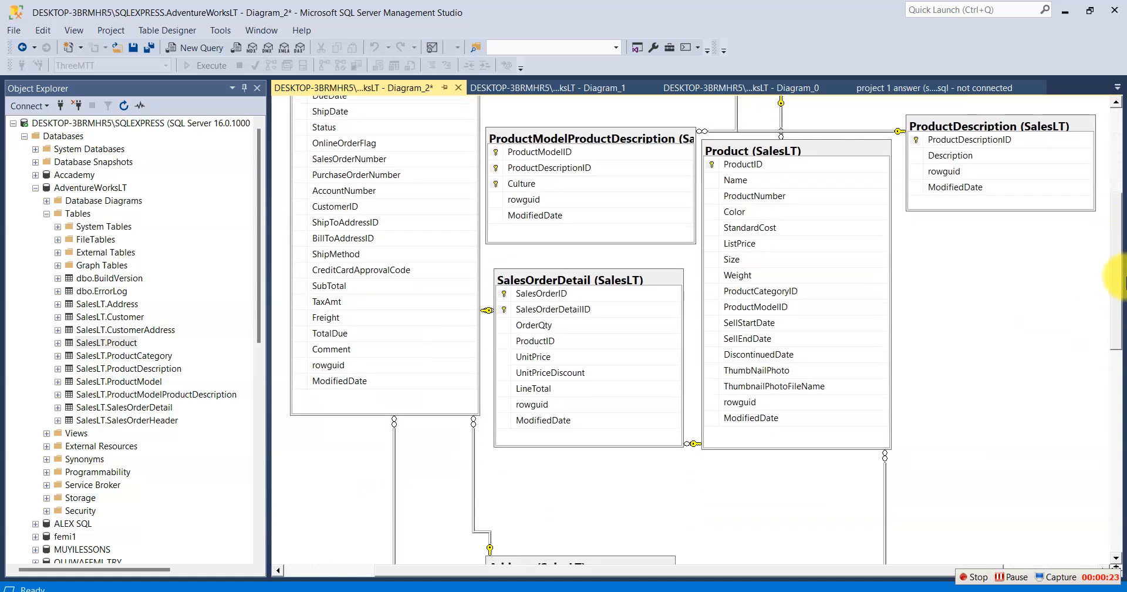
{"action": "left_click_drag", "start_coordinate": [1121, 281], "coordinate": [1122, 222]}
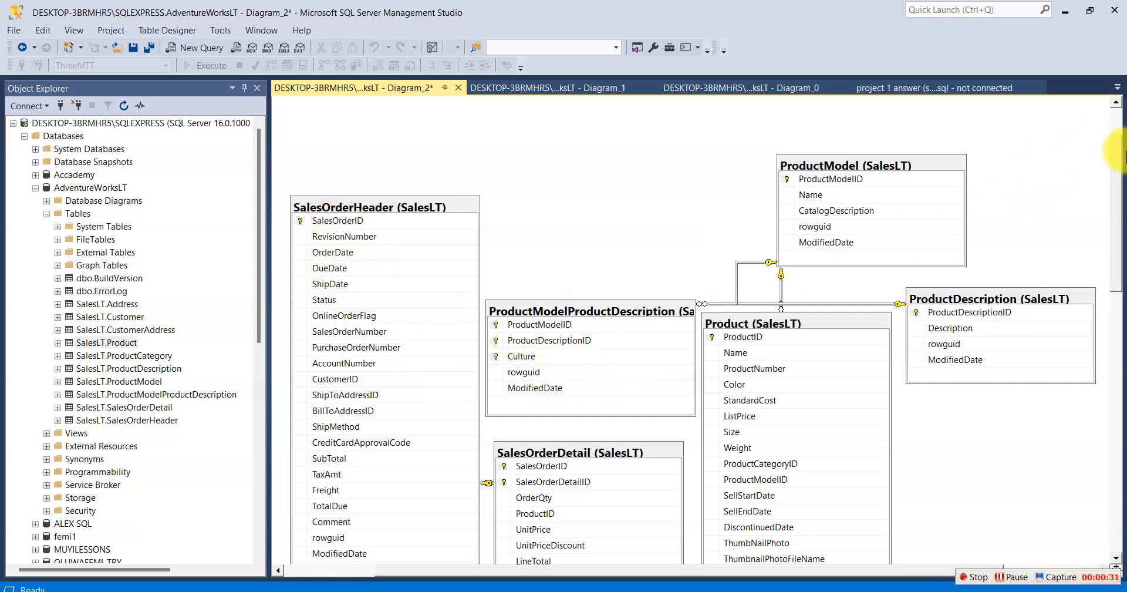
{"action": "scroll", "coordinate": [1112, 159], "scroll_direction": "up", "scroll_amount": 3}
{"action": "mouse_move", "coordinate": [1117, 179]}
{"action": "left_mouse_down"}
{"action": "mouse_move", "coordinate": [1119, 227]}
{"action": "mouse_move", "coordinate": [1122, 171]}
{"action": "mouse_move", "coordinate": [1121, 197]}
{"action": "left_mouse_up"}
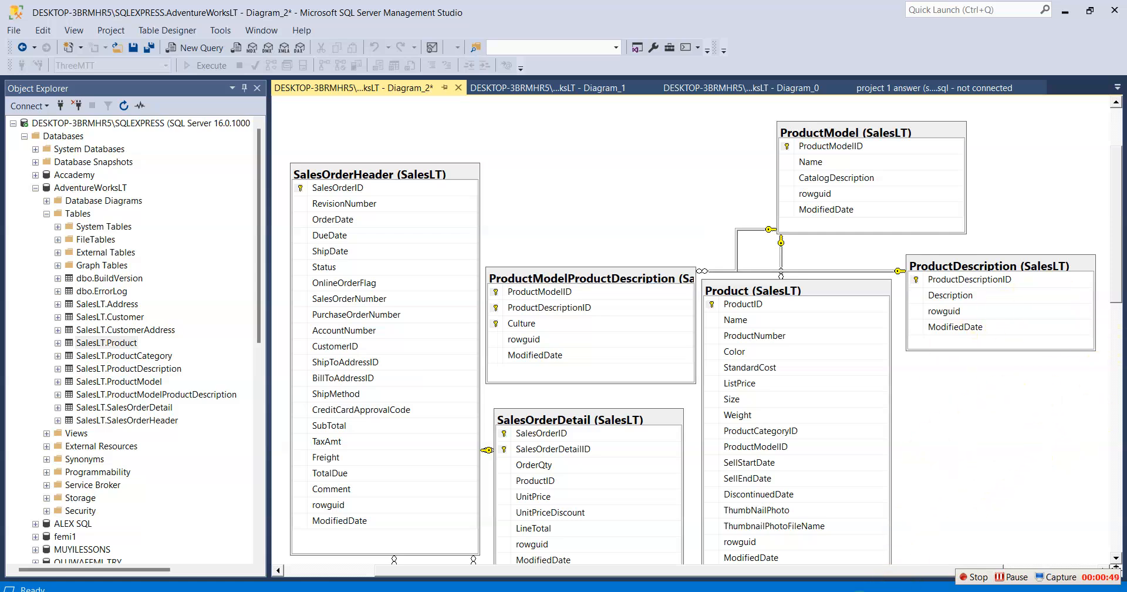
Step: Switch to Chrome, clear the Adobe Acrobat extension prompt and search the web for draw.io in a maximized window
{"action": "left_click", "coordinate": [880, 591]}
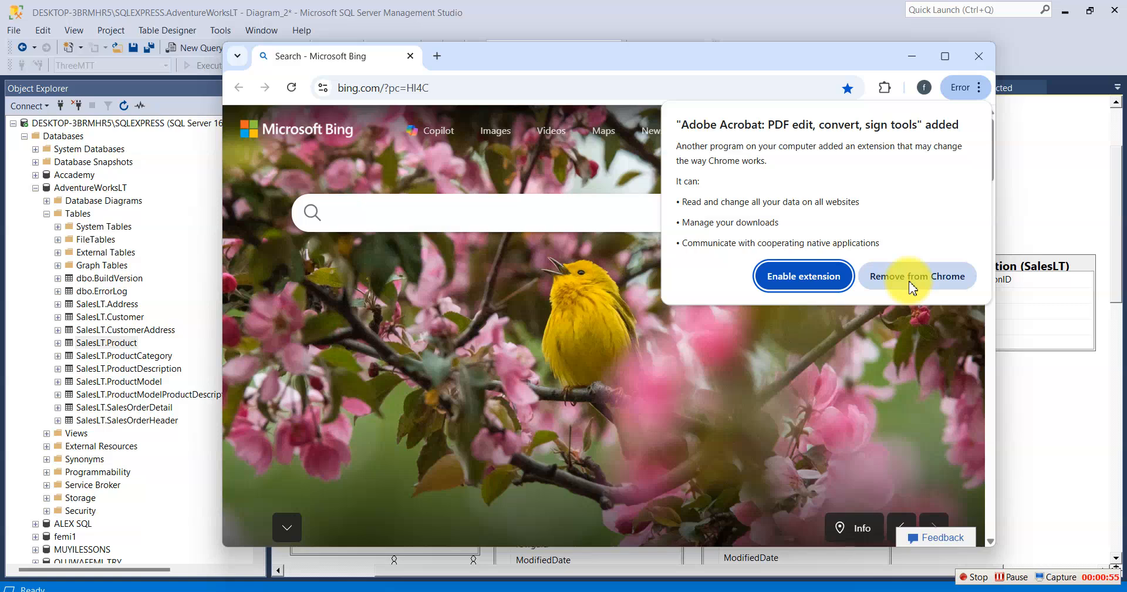
{"action": "left_click", "coordinate": [825, 276]}
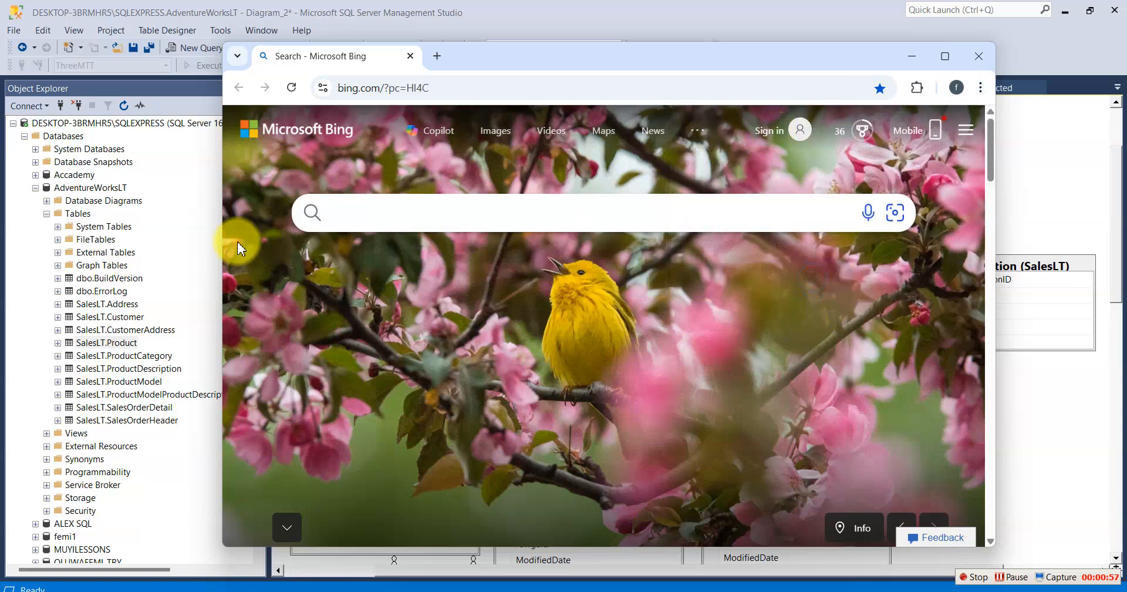
{"action": "left_click", "coordinate": [375, 88]}
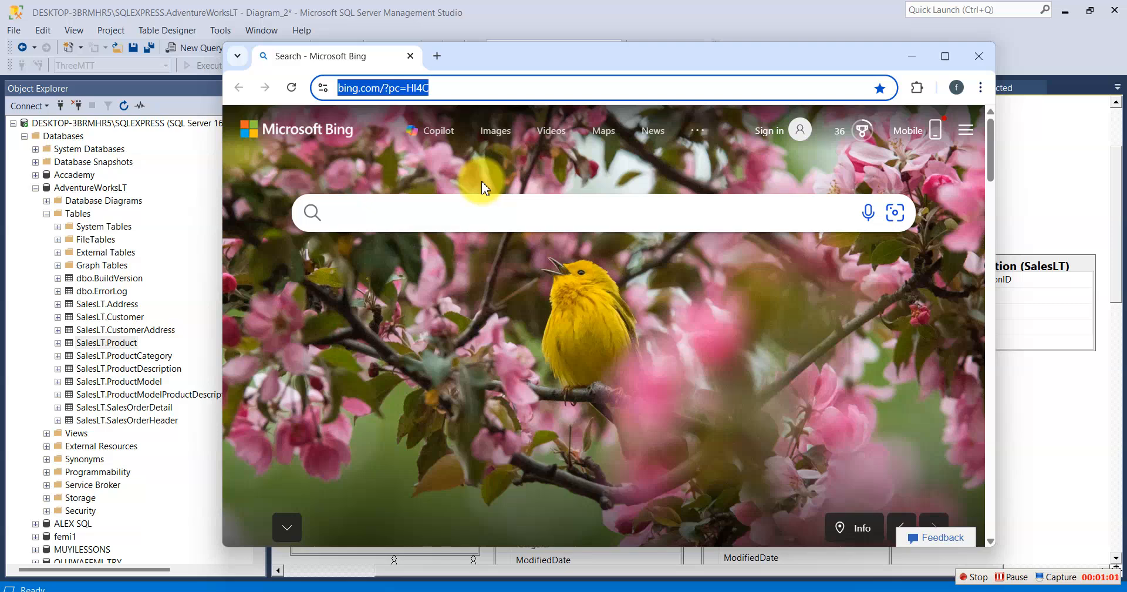
{"action": "type", "text": "draw"}
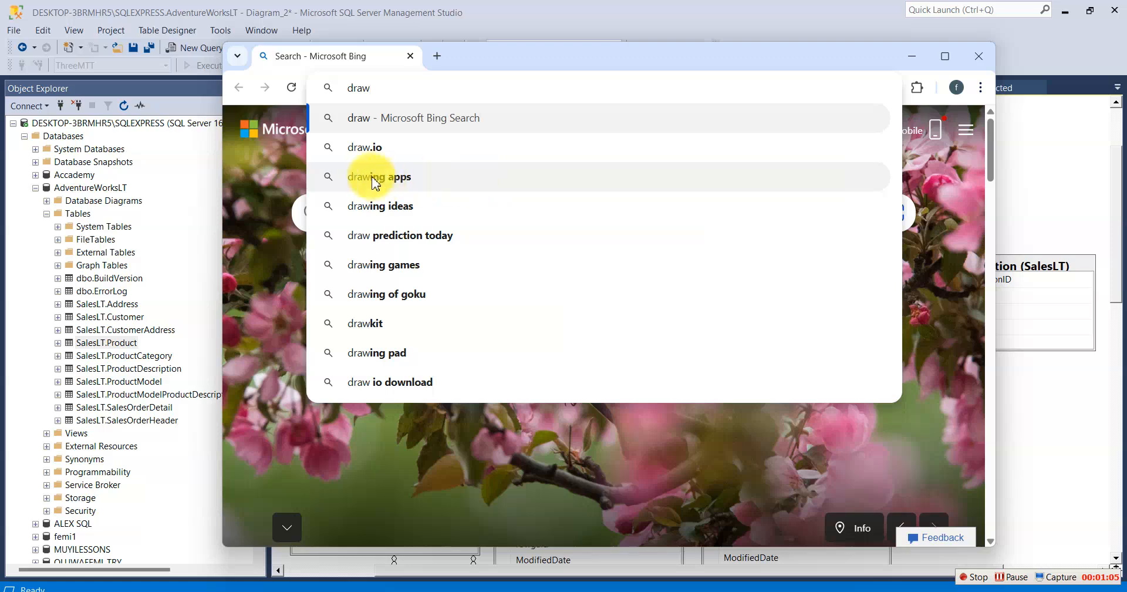
{"action": "left_click", "coordinate": [388, 150]}
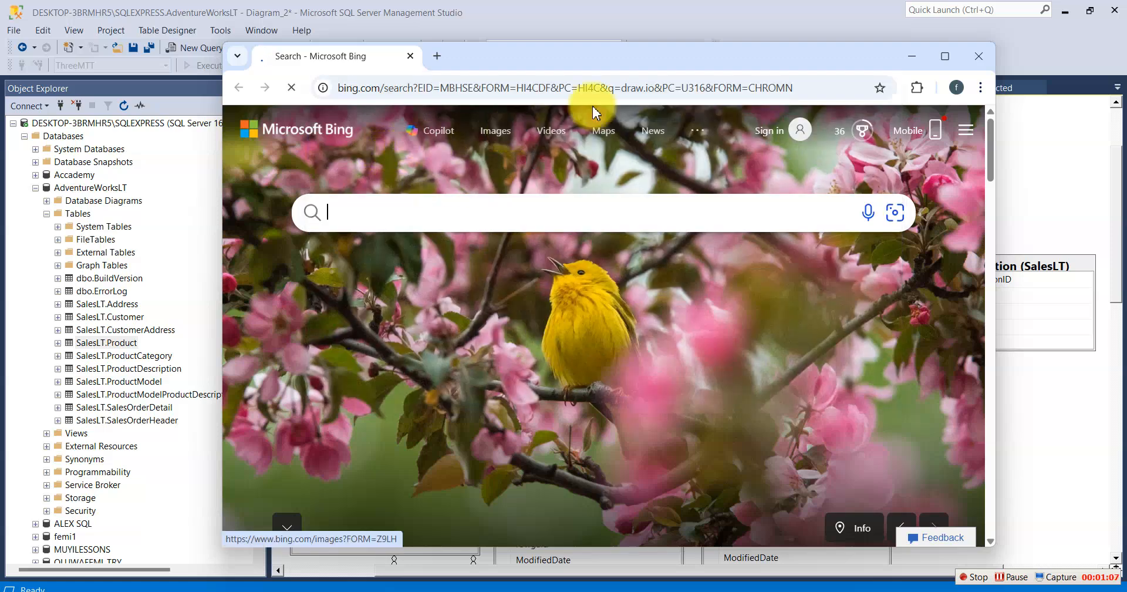
{"action": "left_click", "coordinate": [943, 56]}
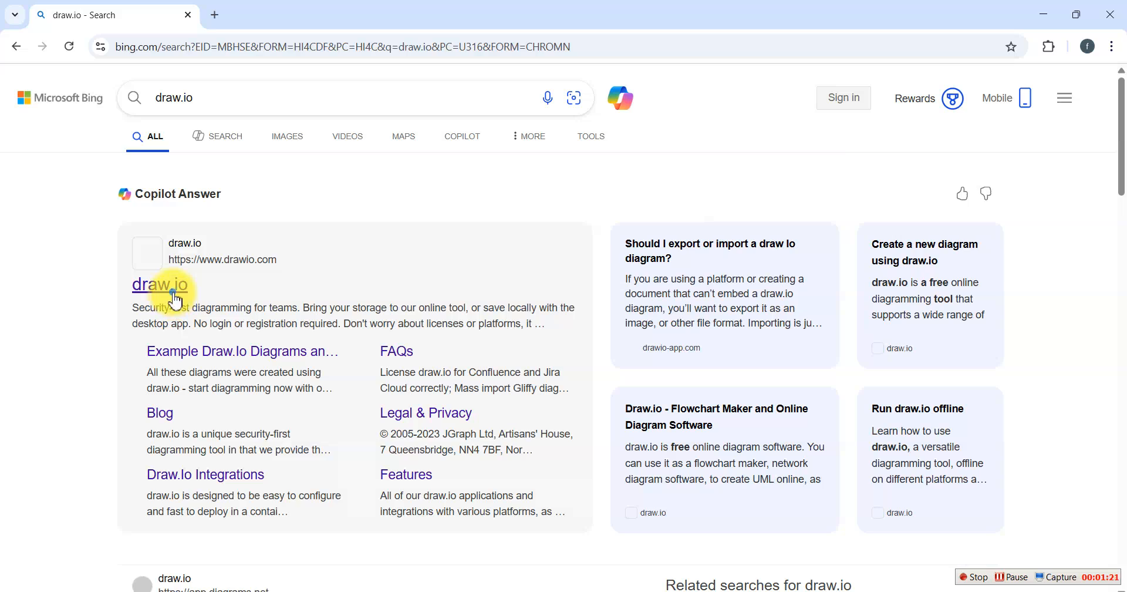
Step: Open the draw.io website from the search results, start its online editor and choose Device as the diagram storage
{"action": "left_click", "coordinate": [176, 299]}
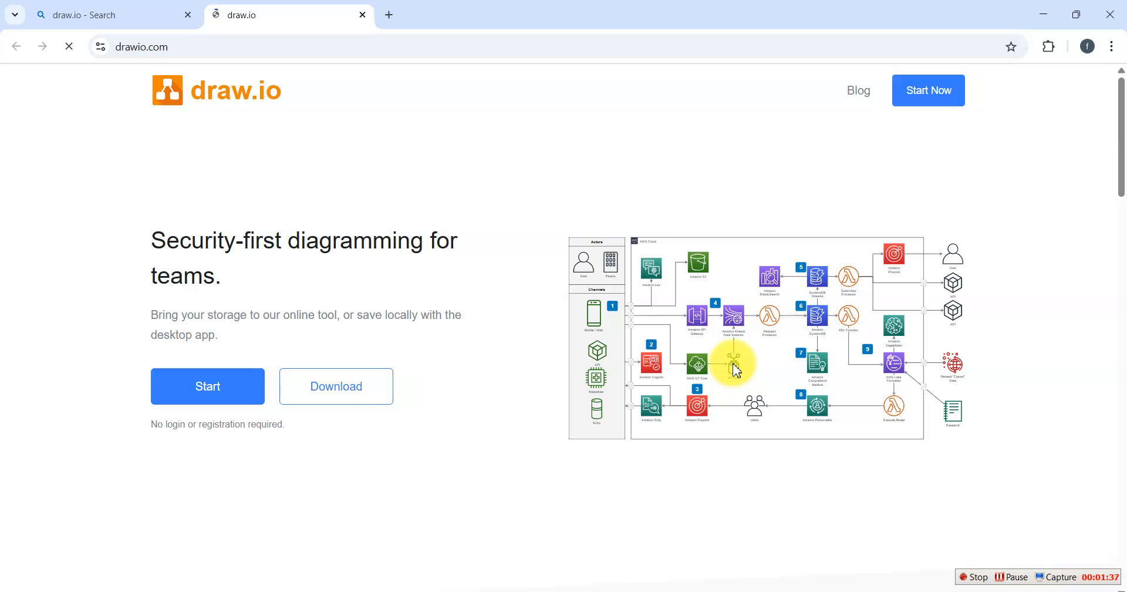
{"action": "left_click", "coordinate": [205, 384]}
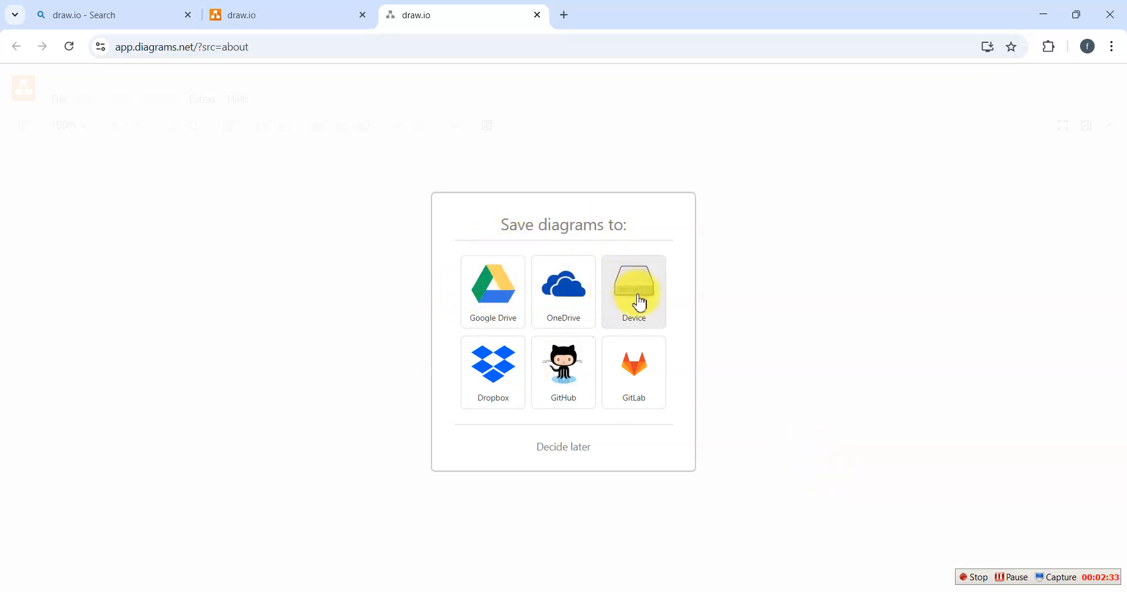
{"action": "left_click", "coordinate": [646, 317]}
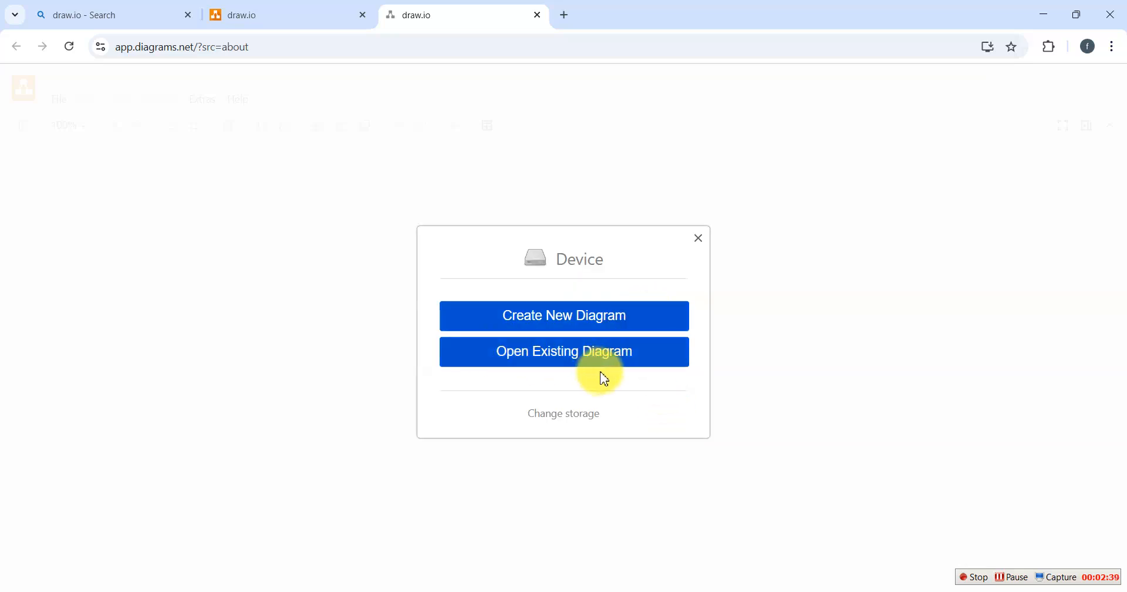
Step: Create a new diagram from the basic Entity Relationship Diagram template
{"action": "left_click", "coordinate": [576, 317]}
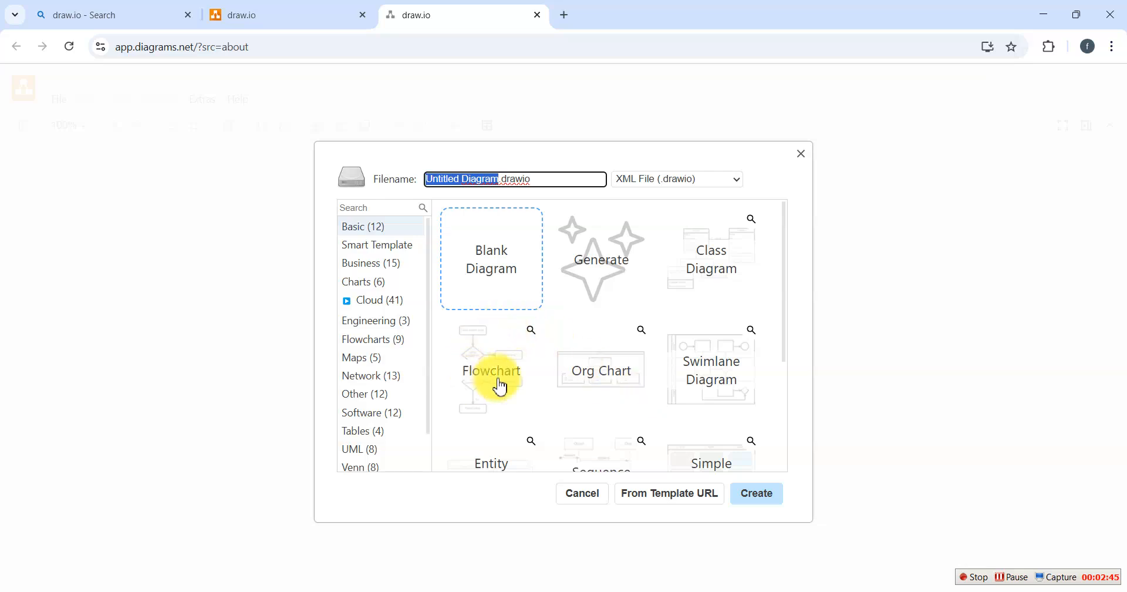
{"action": "left_click_drag", "start_coordinate": [787, 286], "coordinate": [795, 379]}
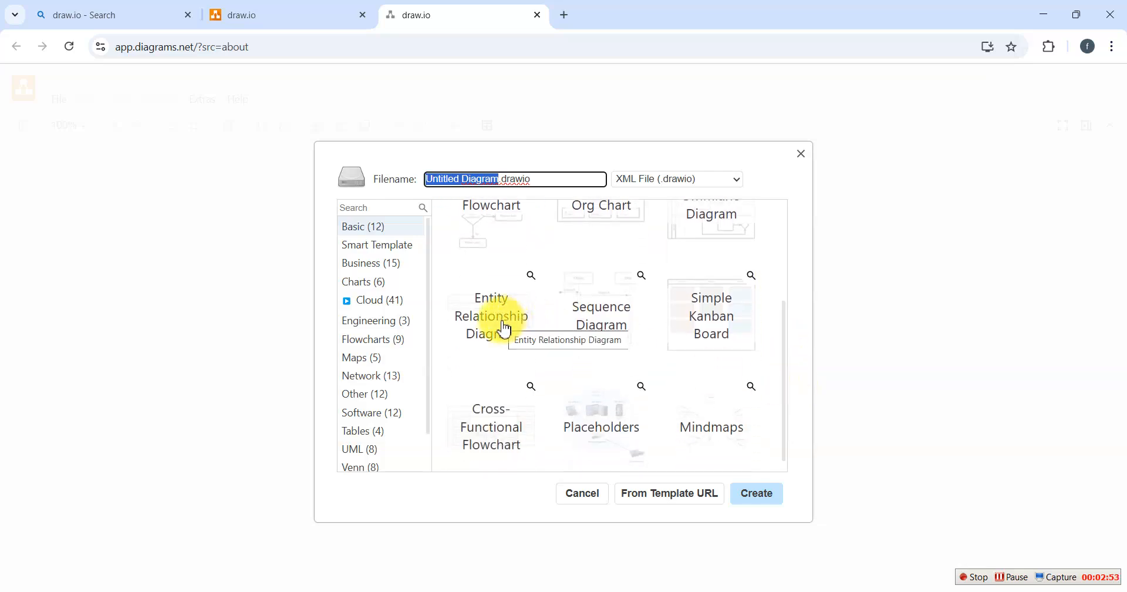
{"action": "left_click", "coordinate": [506, 330]}
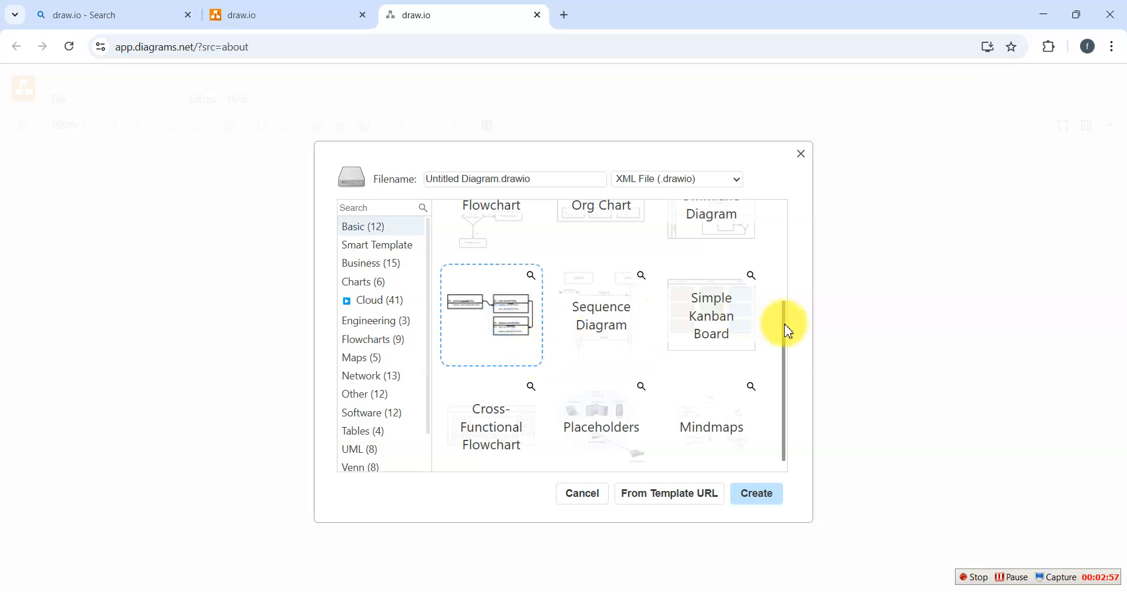
{"action": "left_click_drag", "start_coordinate": [783, 353], "coordinate": [787, 394]}
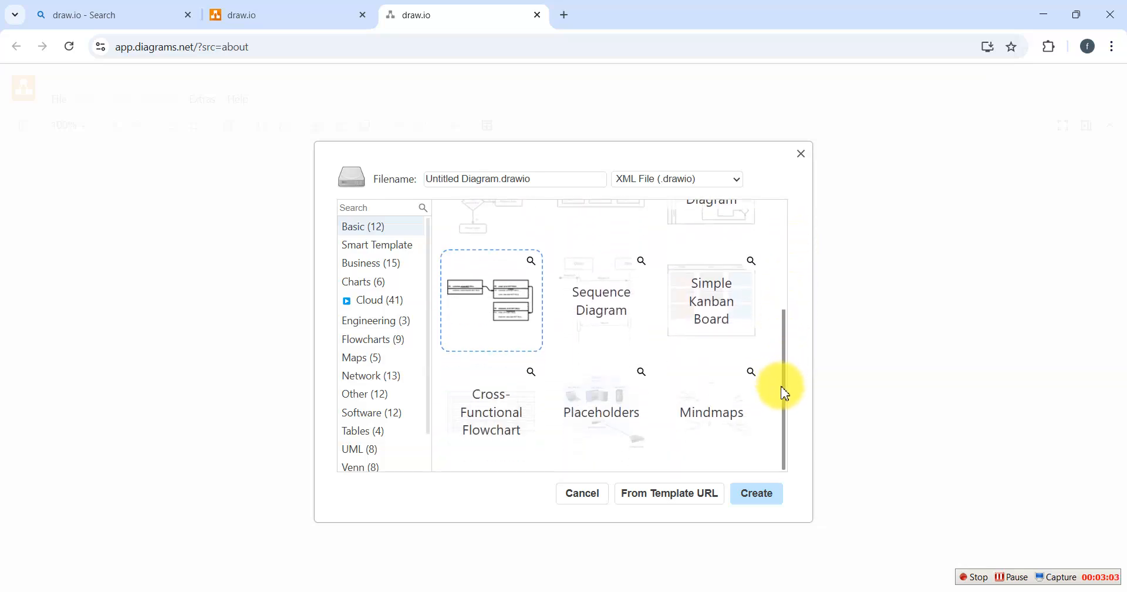
{"action": "left_click", "coordinate": [762, 493]}
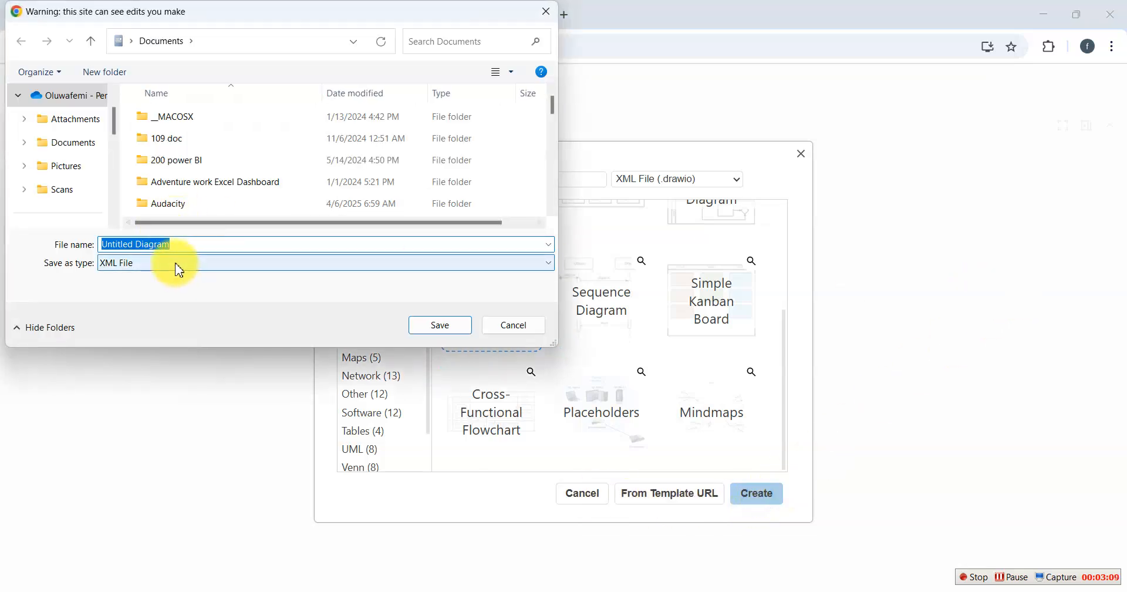
Step: Keep XML File as the save type and name the file "tutorial diagram"
{"action": "left_click", "coordinate": [495, 263]}
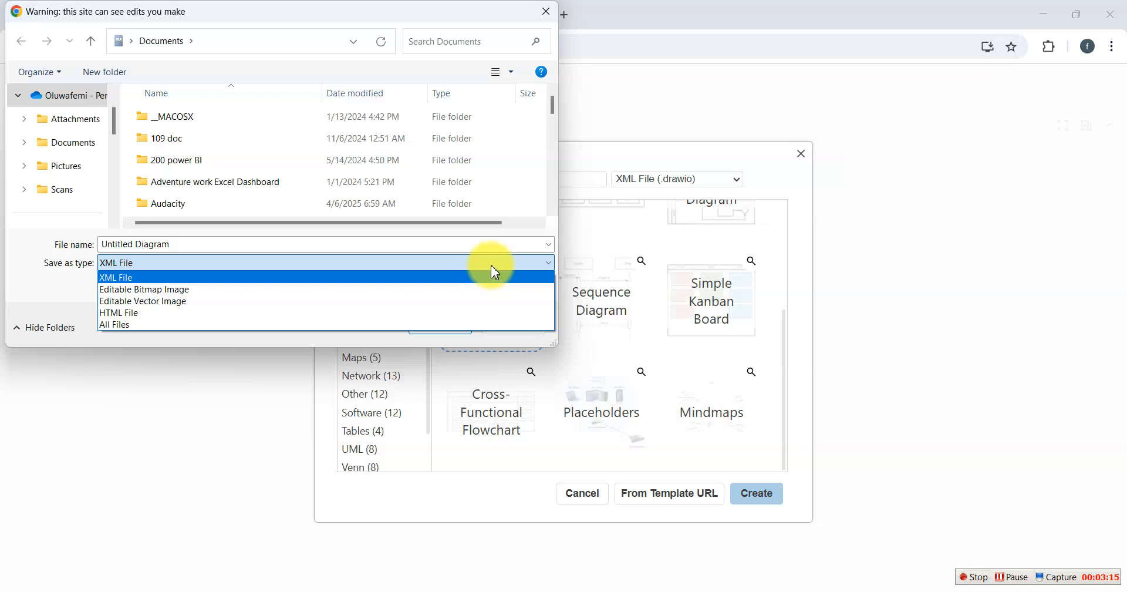
{"action": "left_click", "coordinate": [494, 276]}
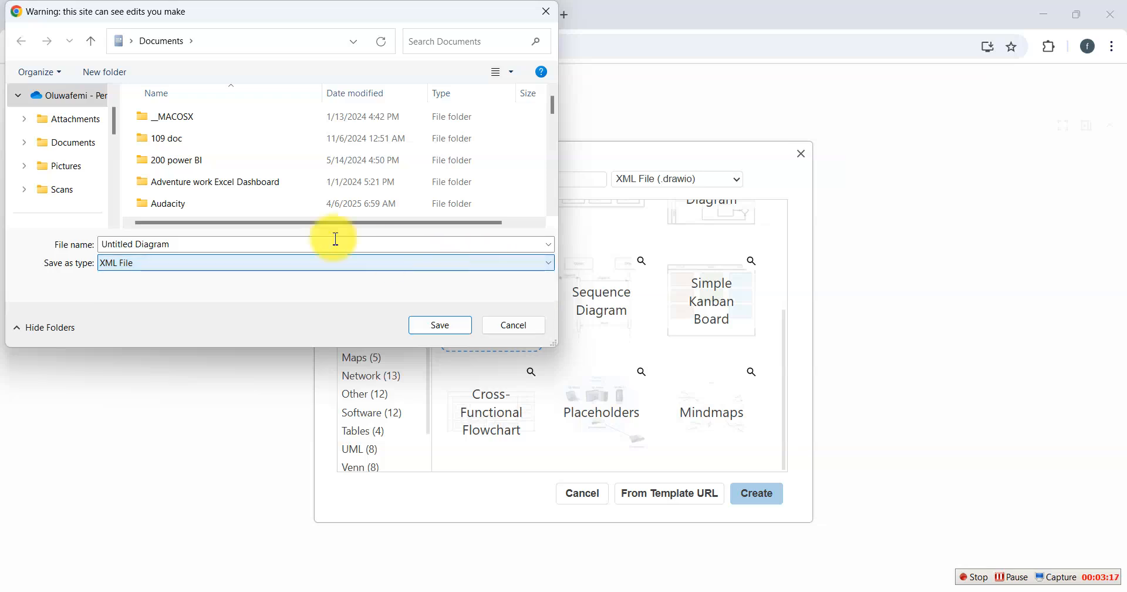
{"action": "left_click", "coordinate": [158, 245]}
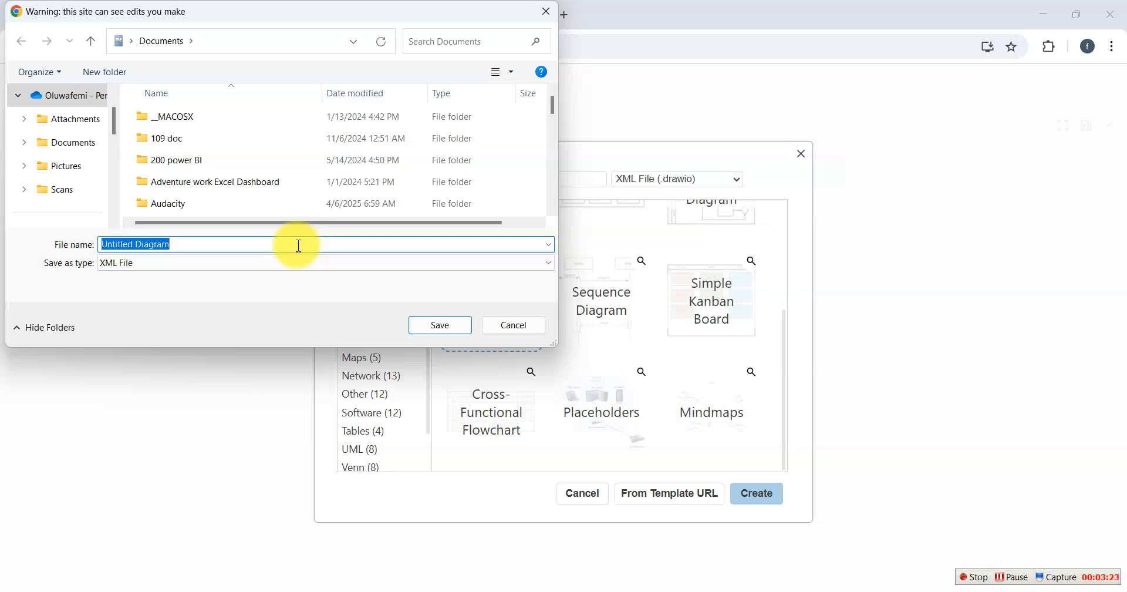
{"action": "type", "text": "tu"}
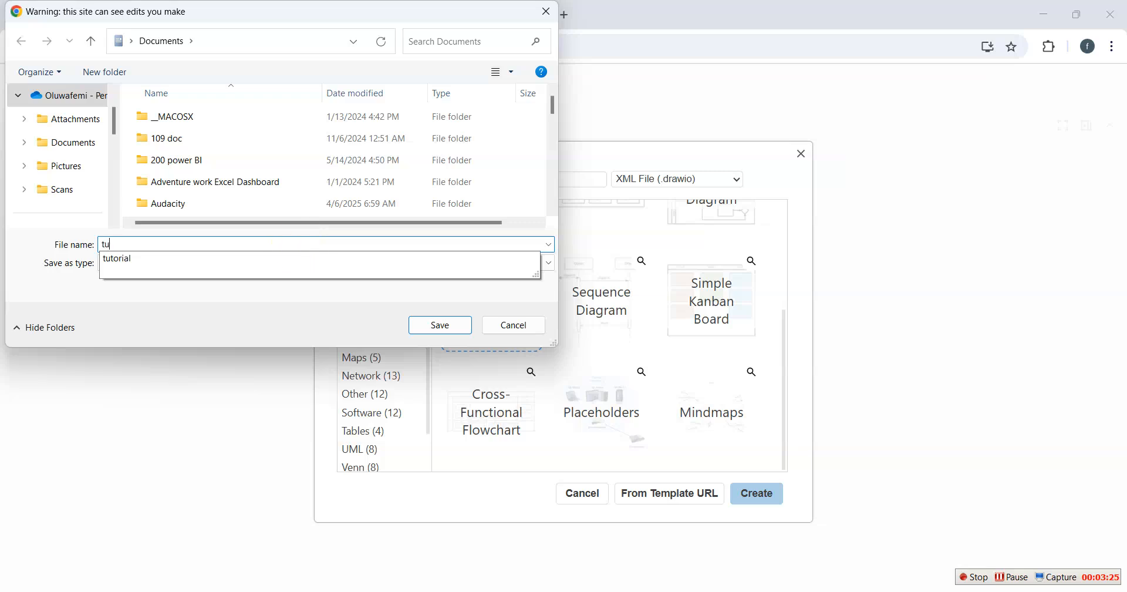
{"action": "type", "text": "torial diagram"}
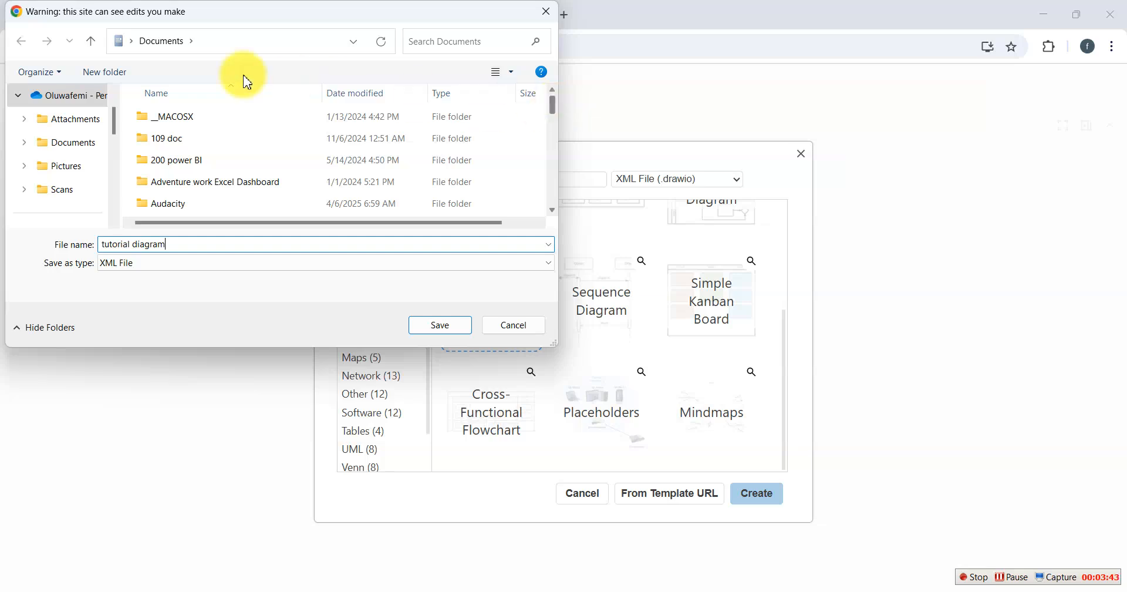
Step: Create a folder named ERDs in Documents and save the diagram file inside it
{"action": "left_click", "coordinate": [123, 76]}
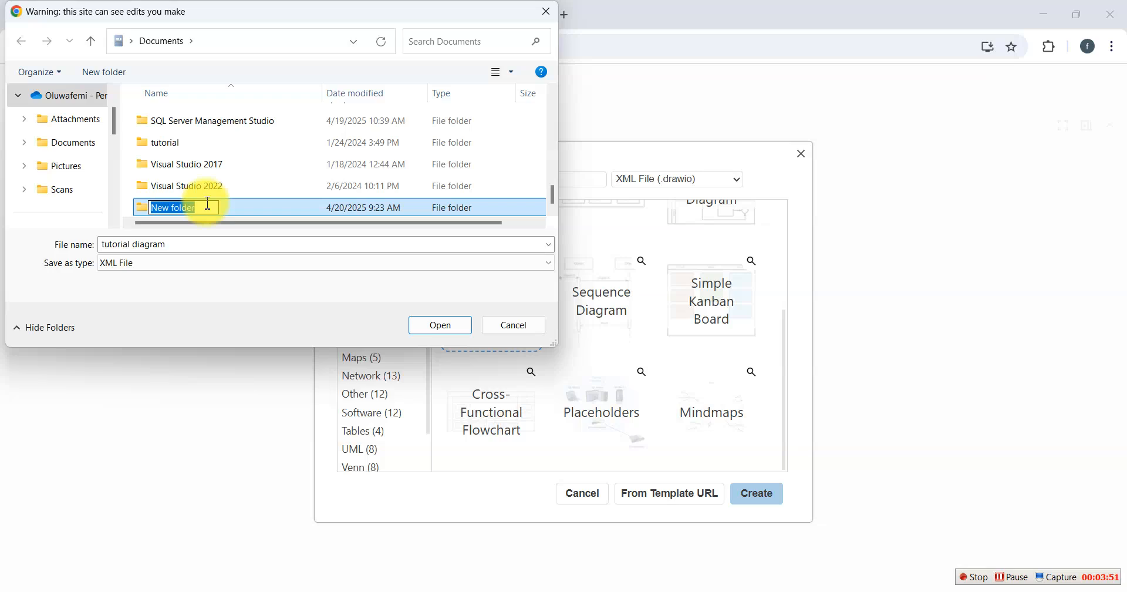
{"action": "type", "text": "e"}
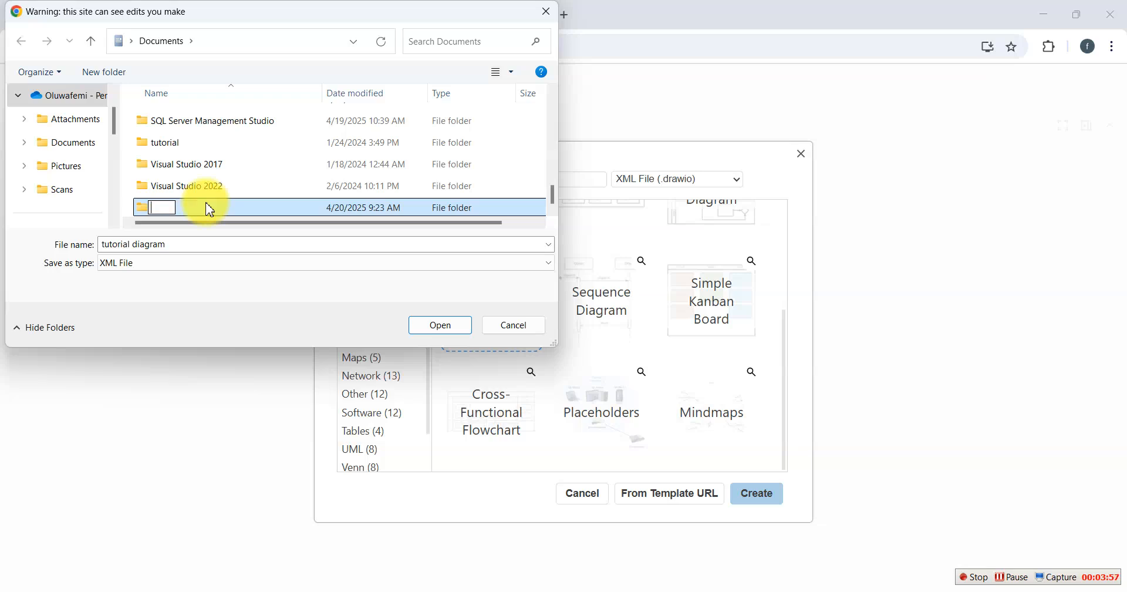
{"action": "type", "text": "RDs"}
{"action": "key", "text": "Return"}
{"action": "double_click", "coordinate": [210, 208]}
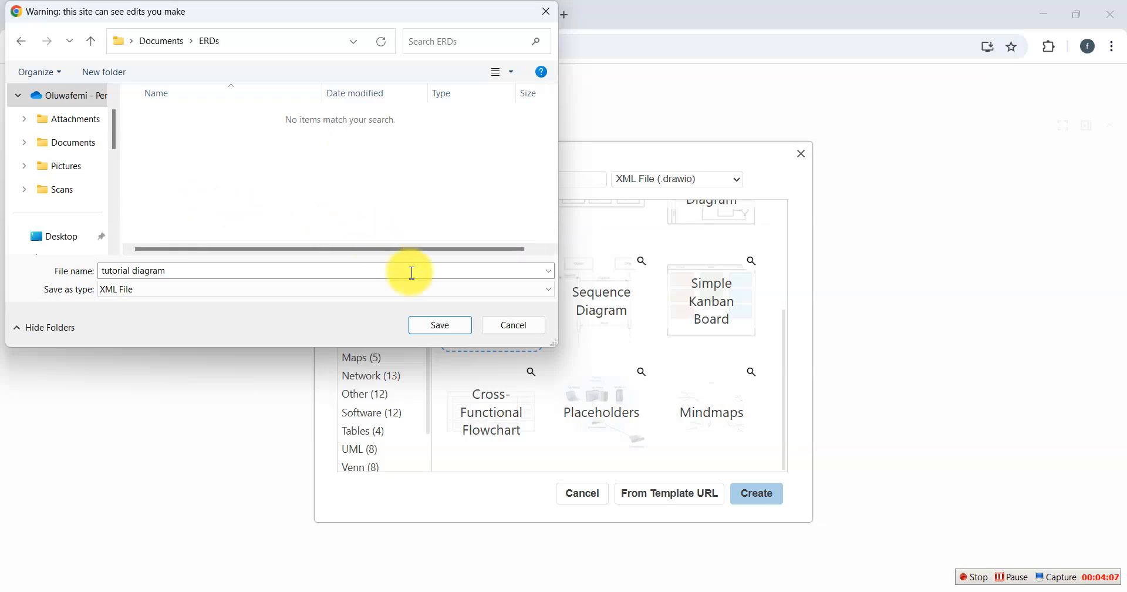
{"action": "left_click", "coordinate": [444, 325]}
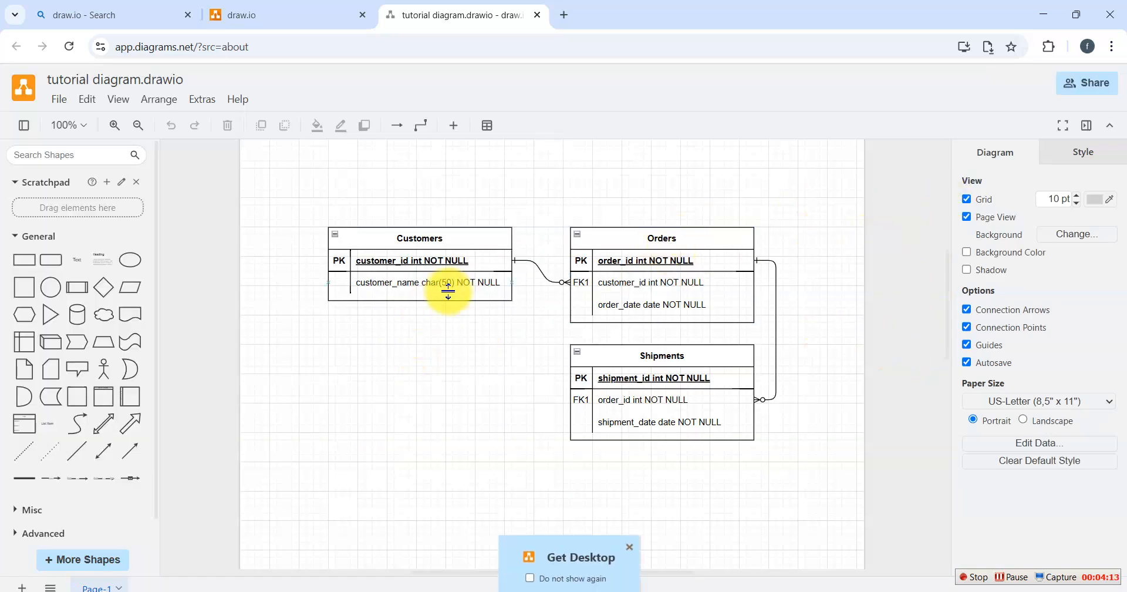
Step: Move the Customers table to 20, 20 on the page and shift the Orders and Shipments tables upward
{"action": "left_click", "coordinate": [452, 235]}
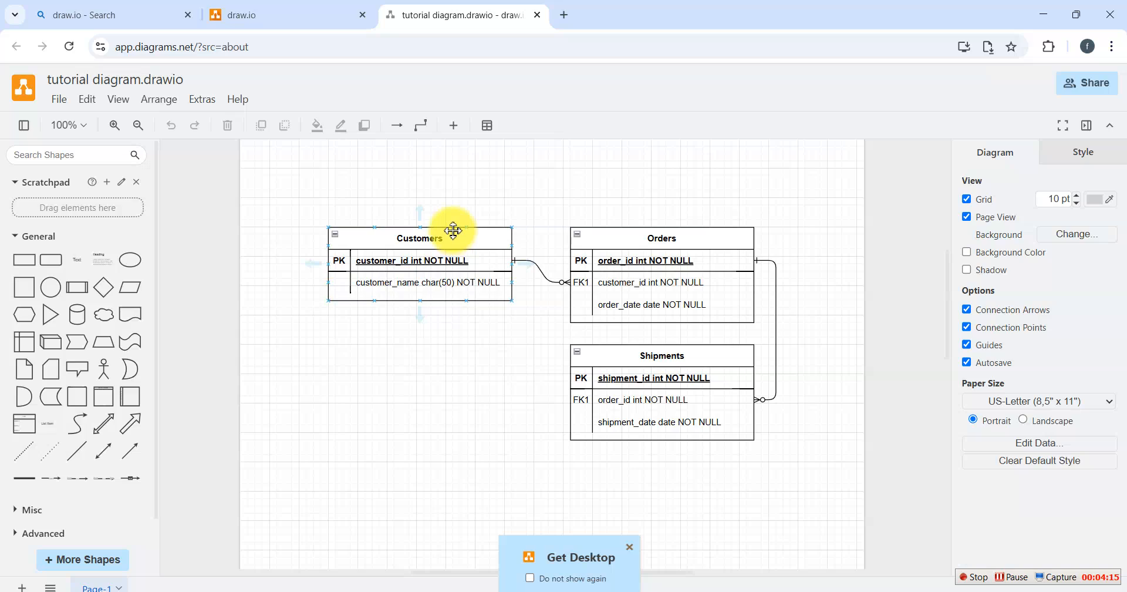
{"action": "left_click", "coordinate": [451, 226]}
{"action": "left_click_drag", "start_coordinate": [451, 227], "coordinate": [378, 153]}
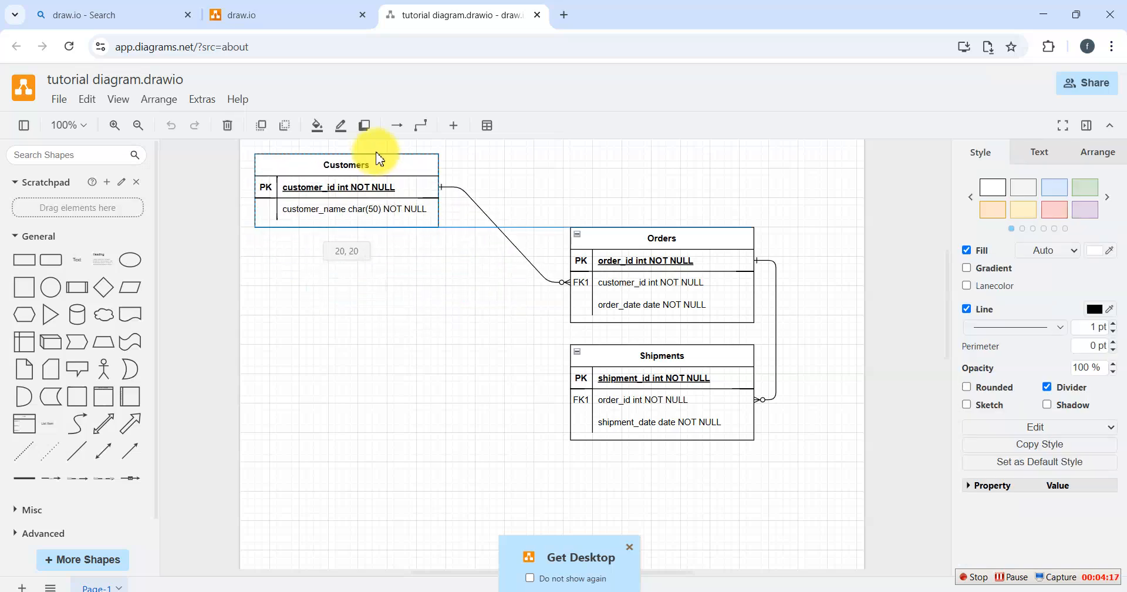
{"action": "left_click_drag", "start_coordinate": [684, 232], "coordinate": [672, 166]}
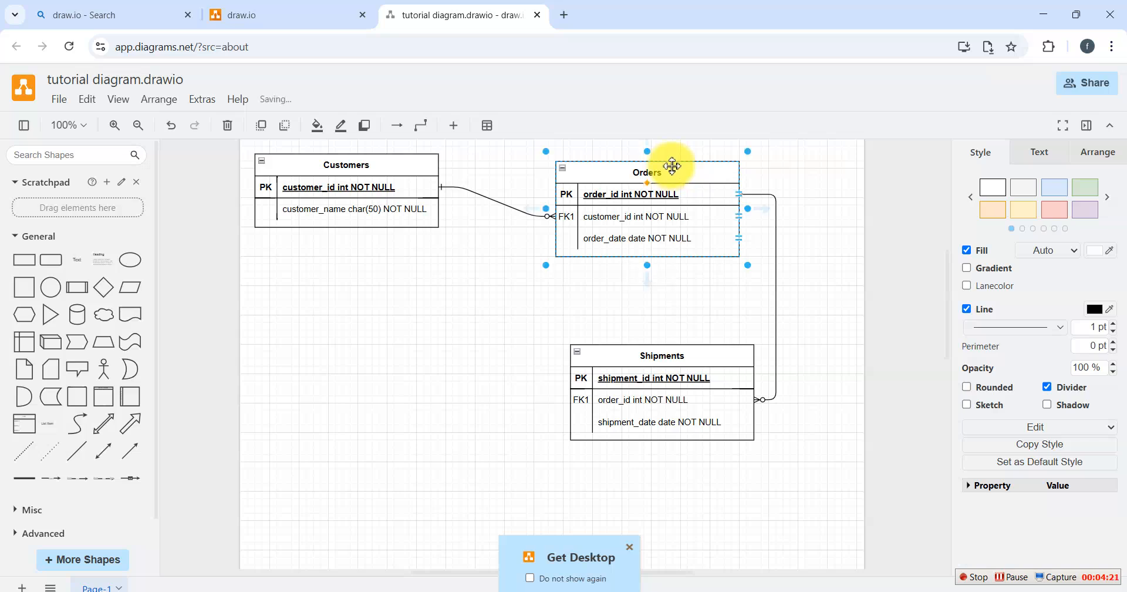
{"action": "left_click", "coordinate": [694, 344]}
{"action": "left_click_drag", "start_coordinate": [693, 344], "coordinate": [687, 294]}
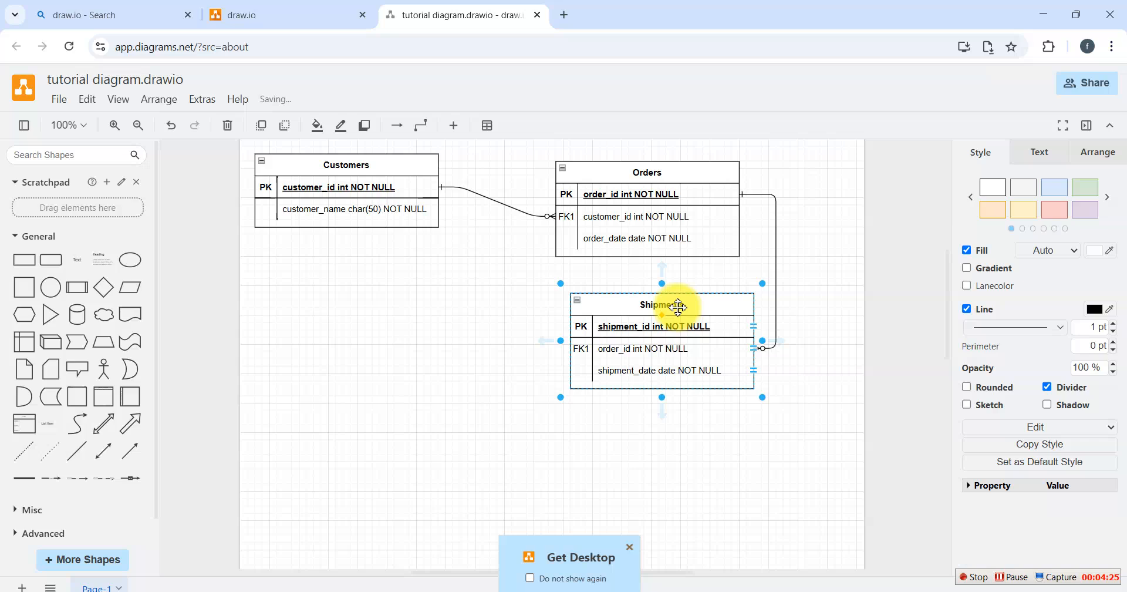
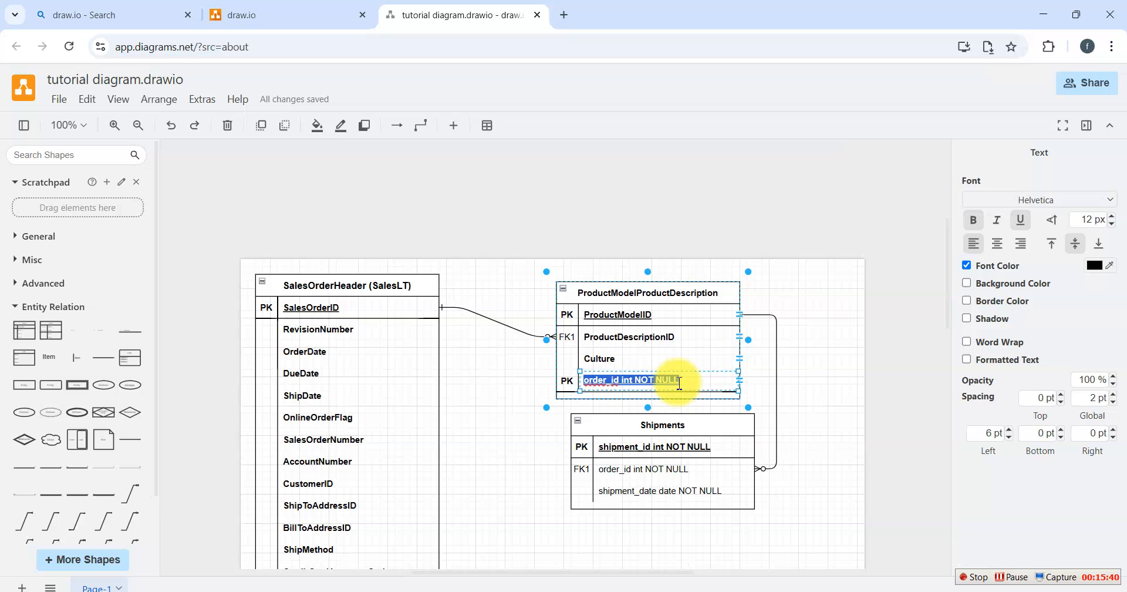
Step: Rename the last row of the ProductModelProductDescription table to rowguid
{"action": "type", "text": "roe"}
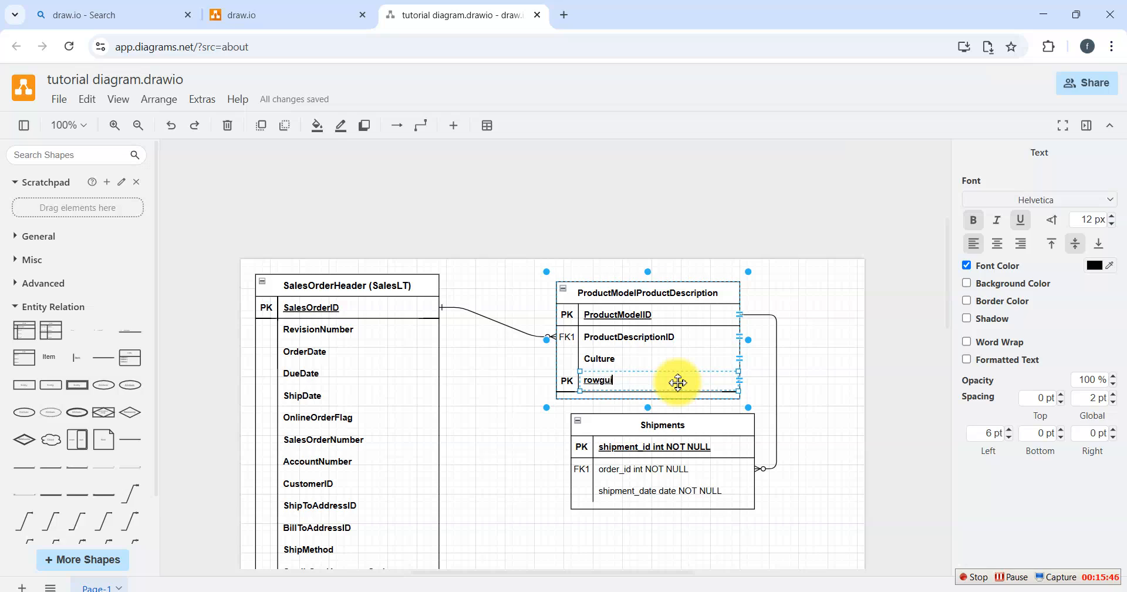
{"action": "double_click", "coordinate": [679, 383]}
{"action": "left_click", "coordinate": [679, 382]}
Step: Duplicate the rowguid row in the ProductModelProductDescription table and rename the copy ModifiedDate
{"action": "right_click", "coordinate": [679, 383]}
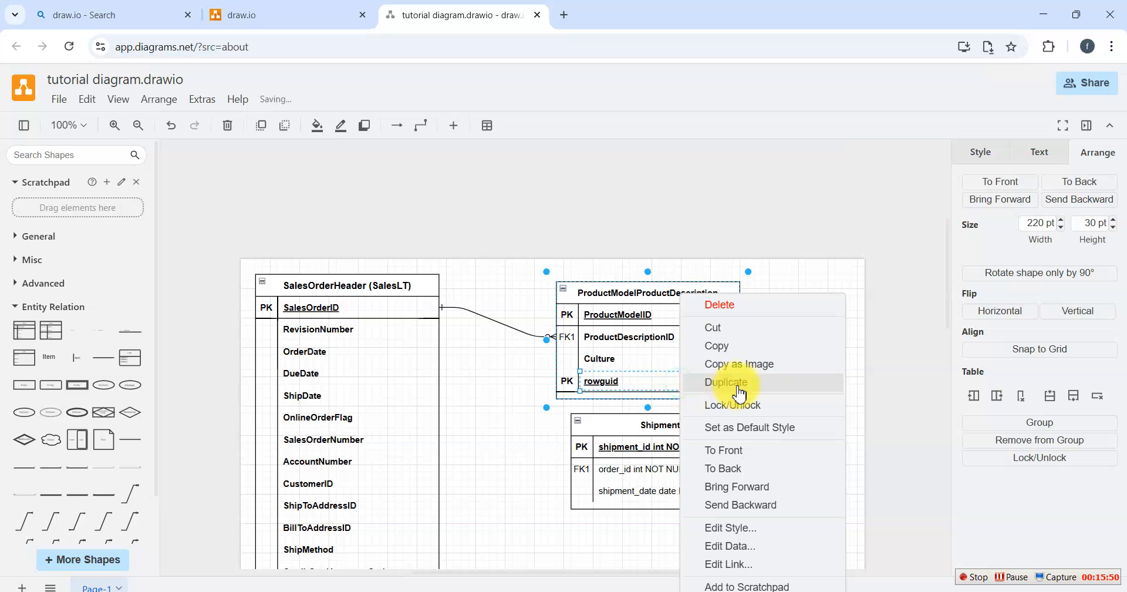
{"action": "left_click", "coordinate": [731, 385]}
{"action": "double_click", "coordinate": [601, 404]}
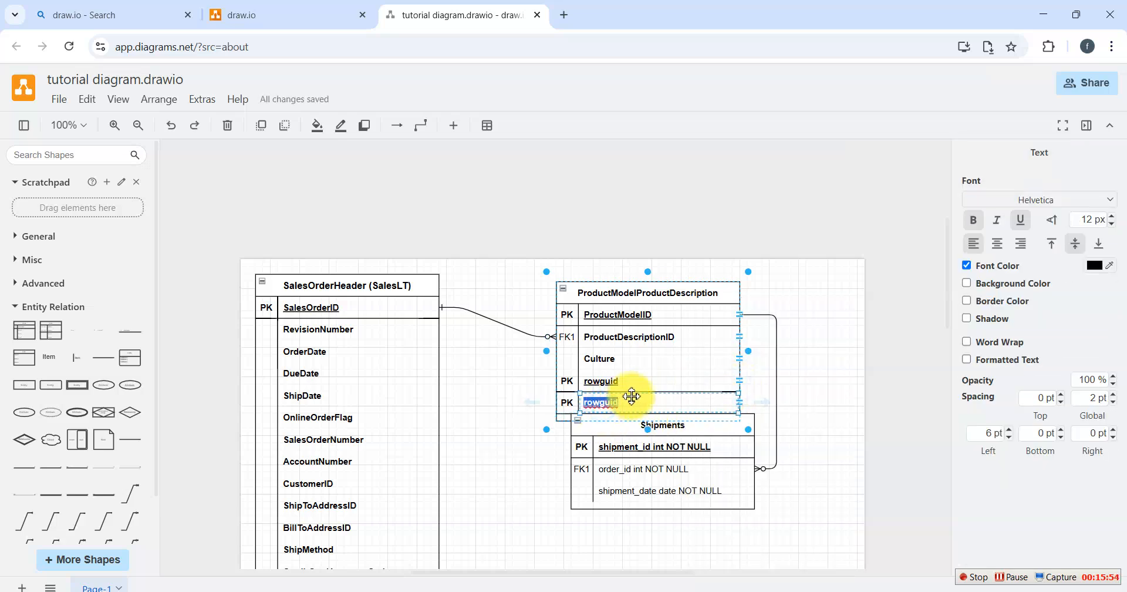
{"action": "type", "text": "ModifiedDate"}
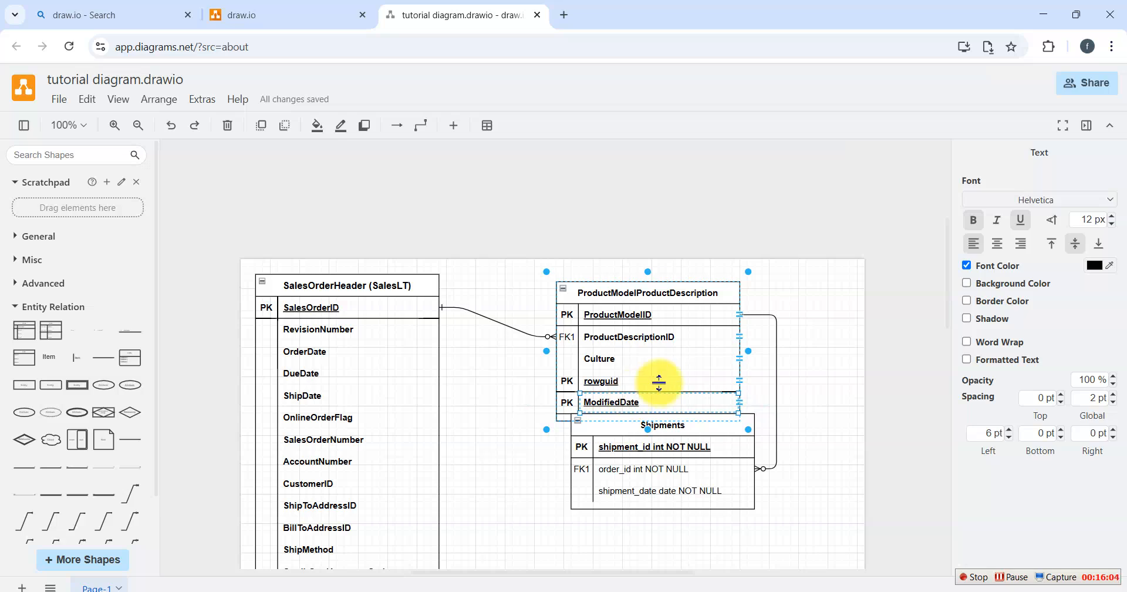
Step: Clear the PK labels from the rowguid and ModifiedDate rows of the ProductModelProductDescription table
{"action": "left_click", "coordinate": [567, 380]}
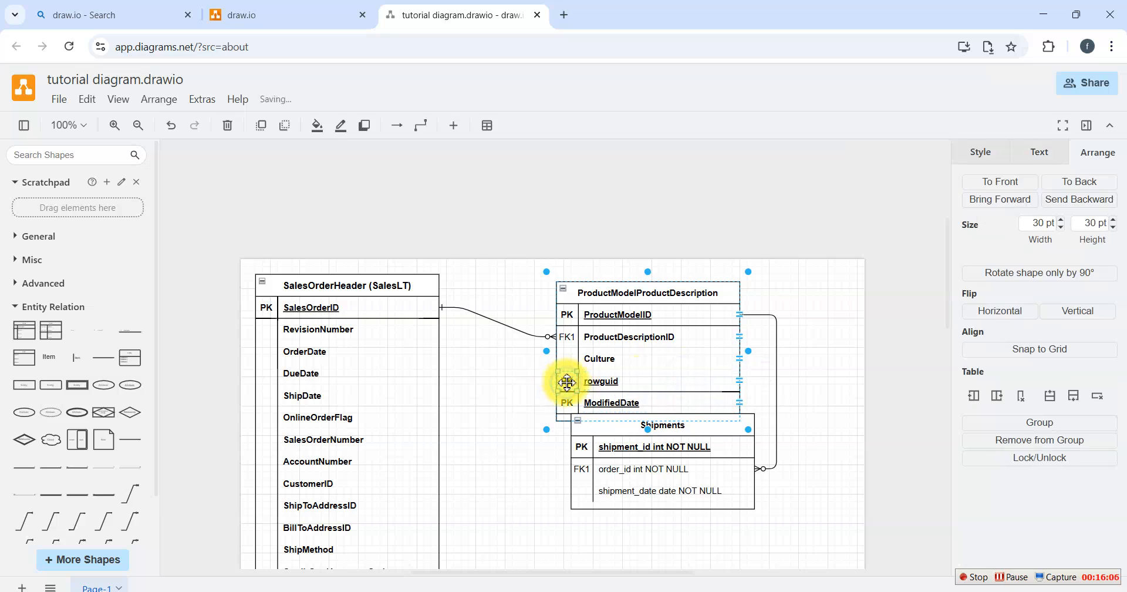
{"action": "left_click", "coordinate": [566, 401]}
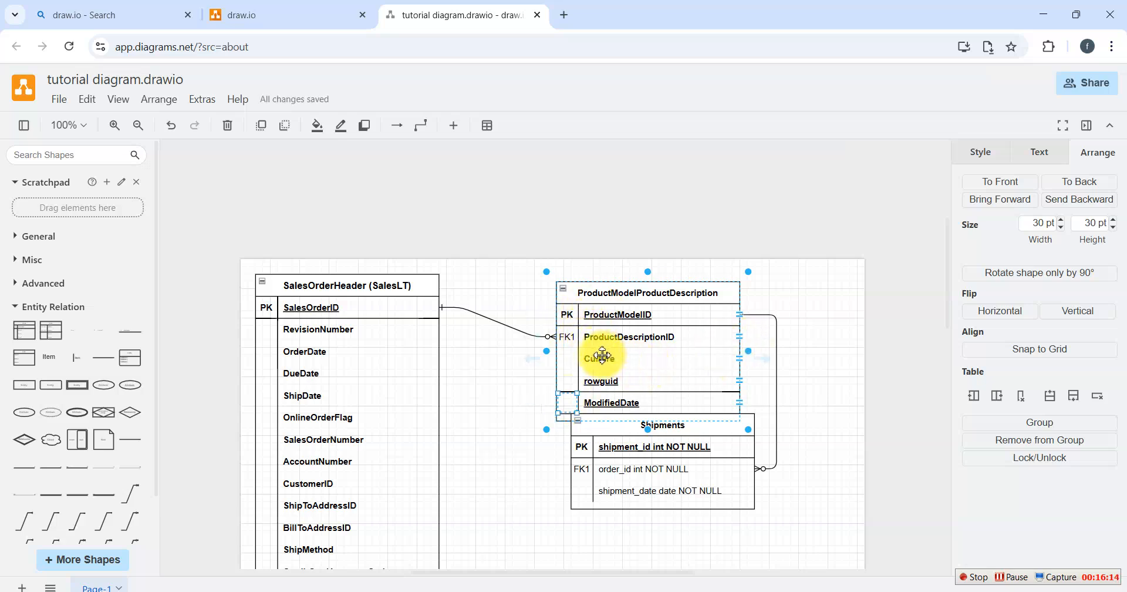
Step: Try to paste a copy of the PK label into the ProductDescriptionID row's key cell, and undo the paste
{"action": "left_click", "coordinate": [567, 336]}
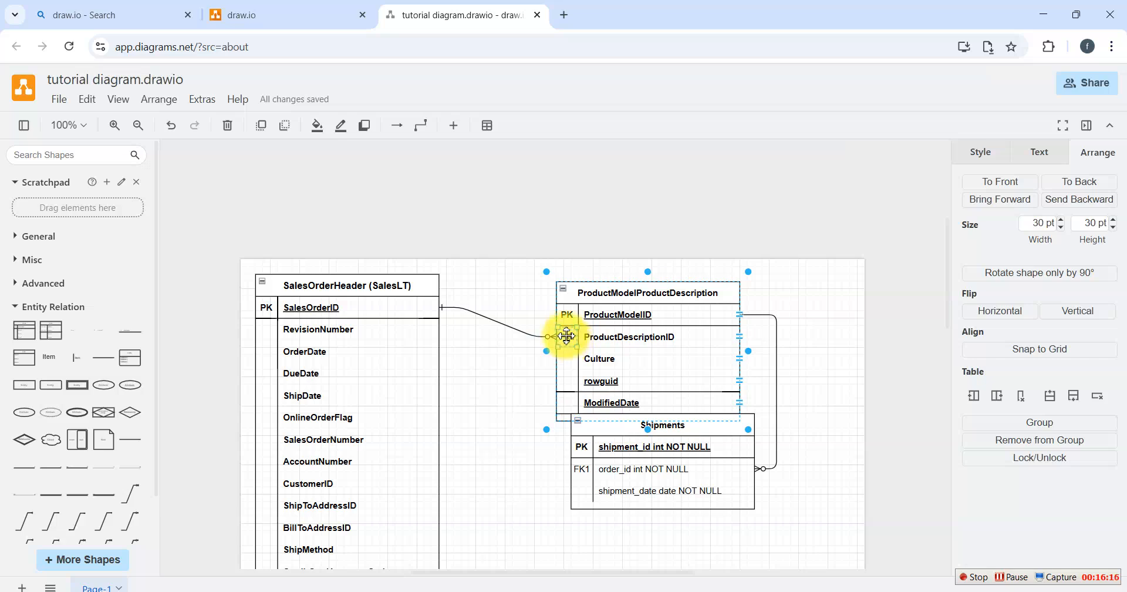
{"action": "left_click", "coordinate": [573, 359]}
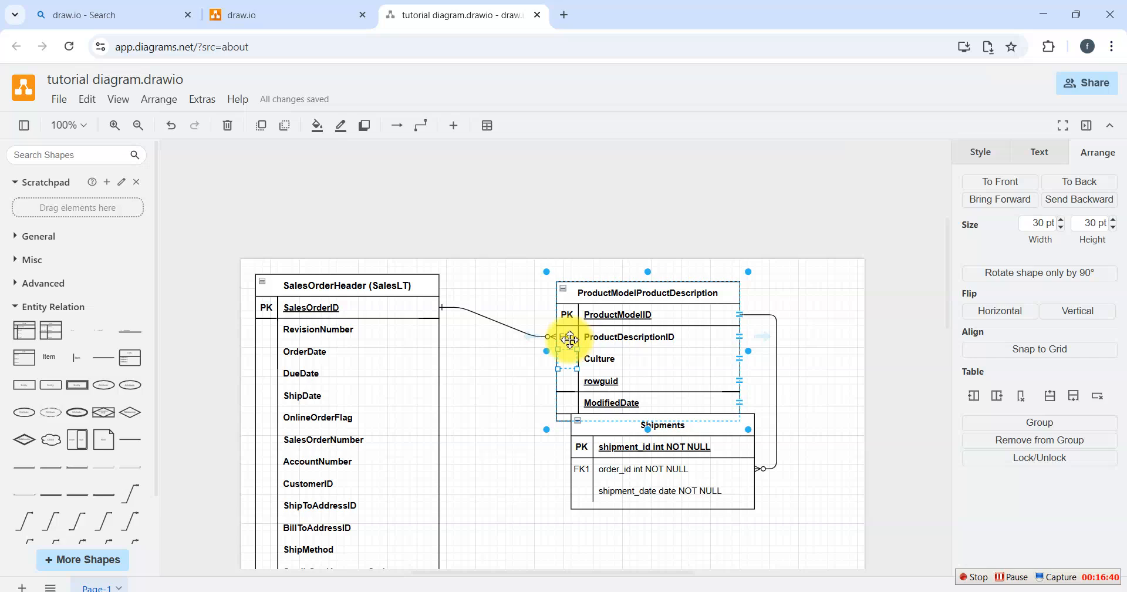
{"action": "left_click", "coordinate": [570, 340]}
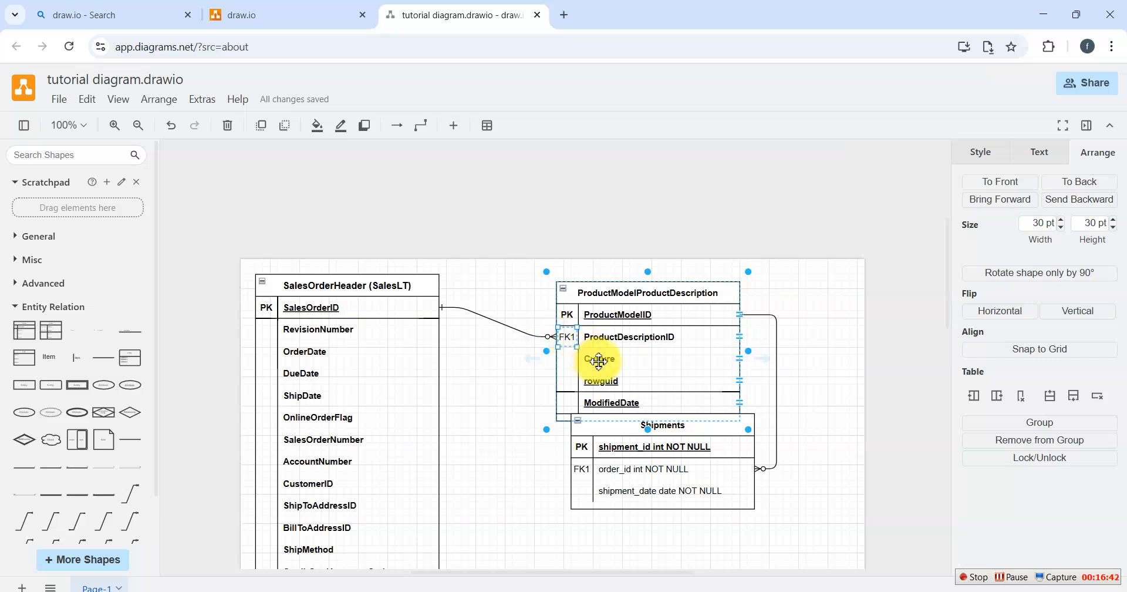
{"action": "left_click", "coordinate": [570, 318]}
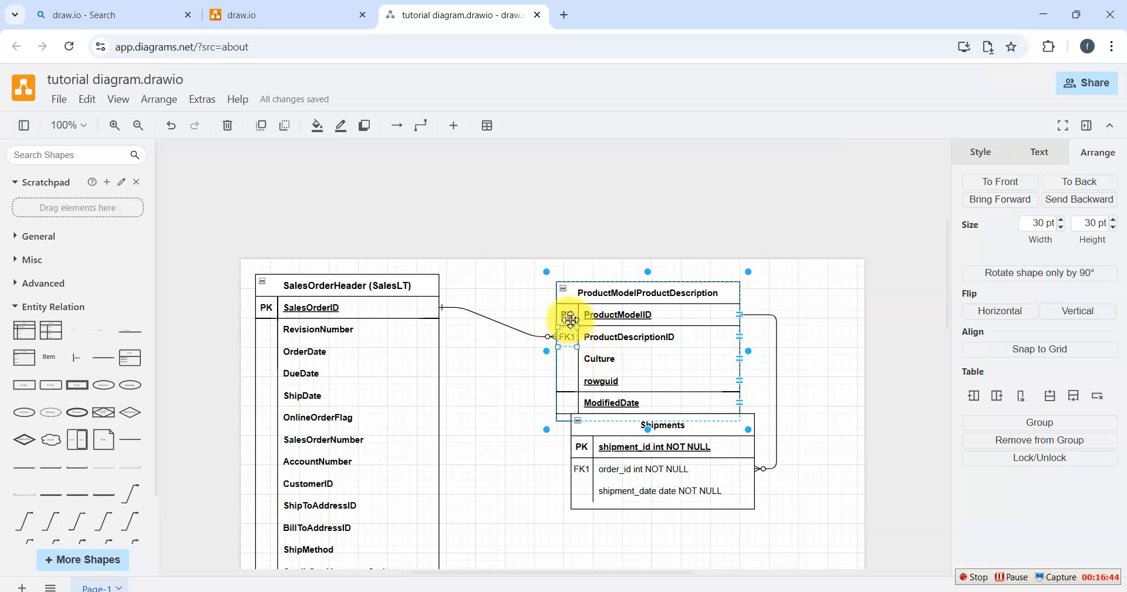
{"action": "left_click", "coordinate": [564, 338]}
{"action": "key", "text": "ctrl+v"}
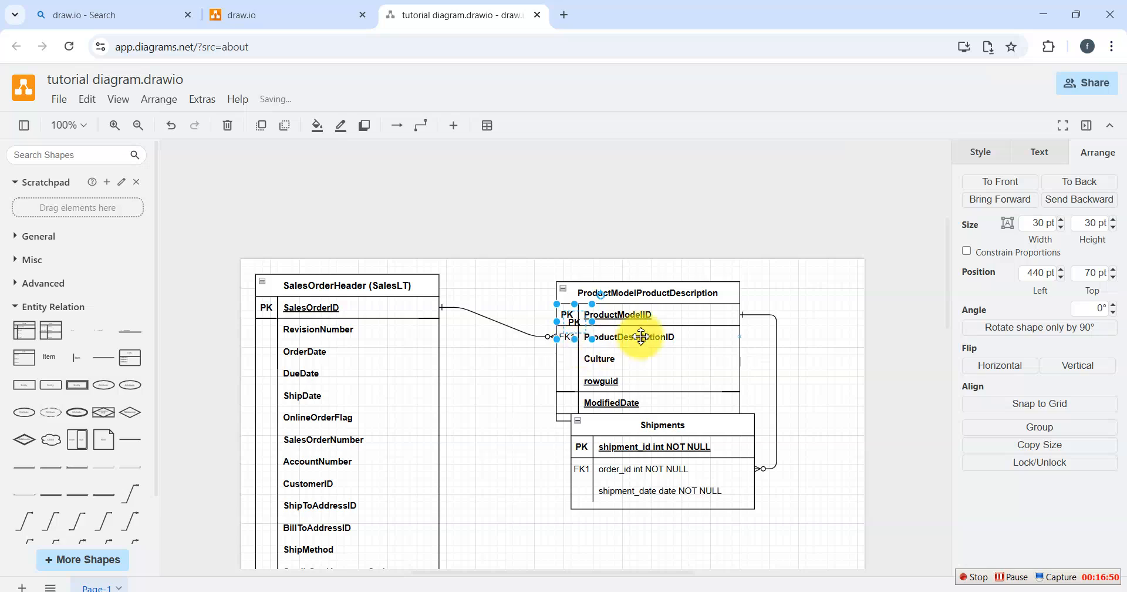
{"action": "key", "text": "ctrl+z"}
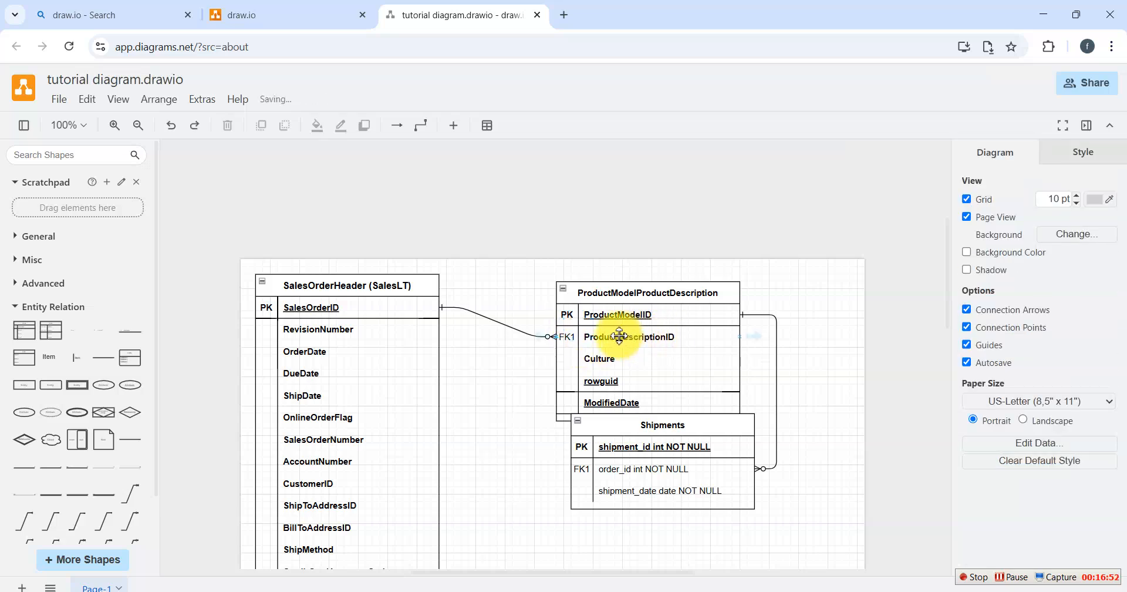
Step: Label the key cells of the ProductDescriptionID and Culture rows in the ProductModelProductDescription table as PK
{"action": "left_click", "coordinate": [566, 336]}
{"action": "double_click", "coordinate": [567, 336]}
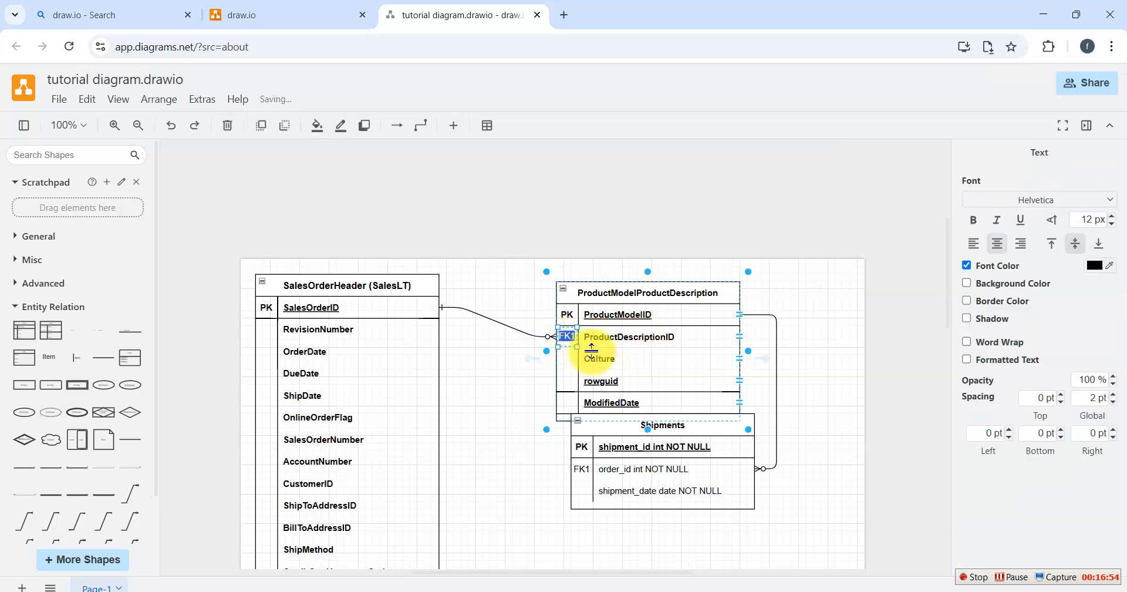
{"action": "type", "text": "pk"}
{"action": "left_click", "coordinate": [566, 360]}
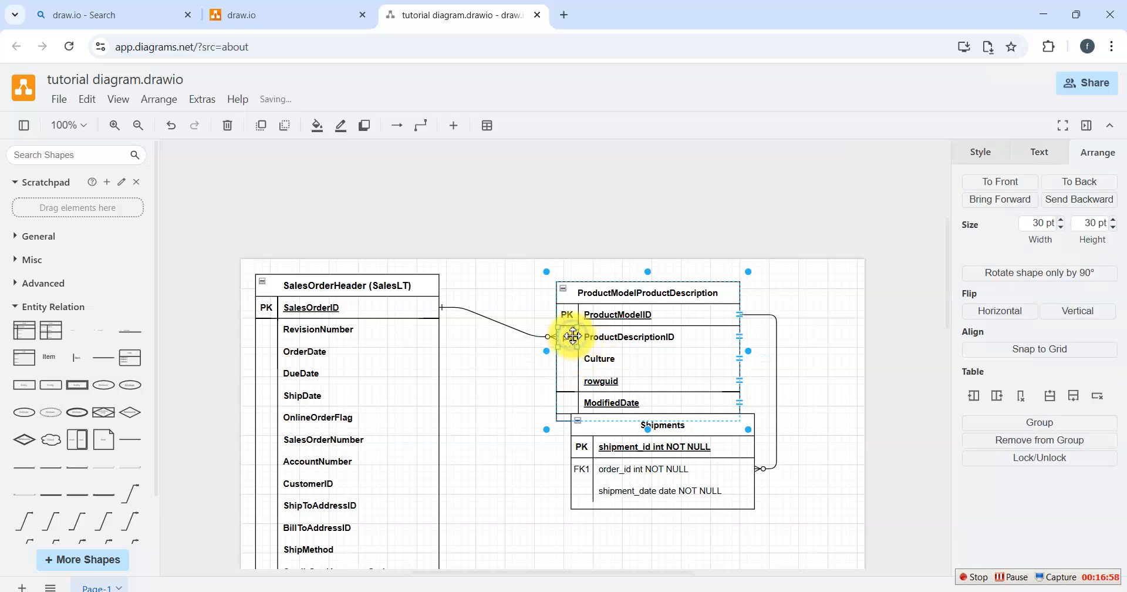
{"action": "double_click", "coordinate": [573, 337]}
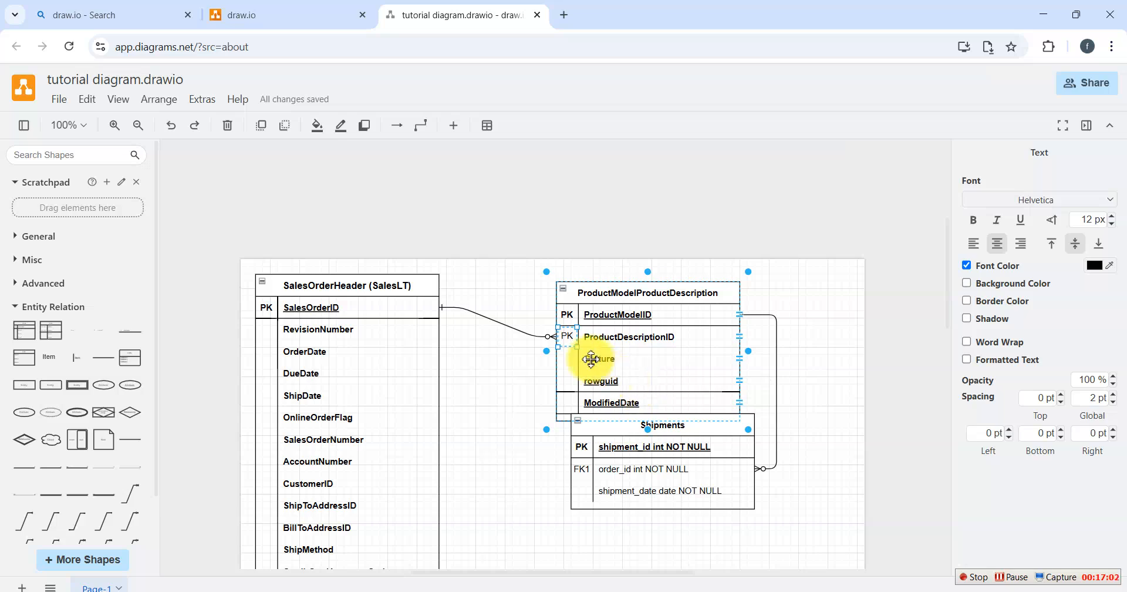
{"action": "left_click", "coordinate": [566, 355]}
{"action": "double_click", "coordinate": [567, 356]}
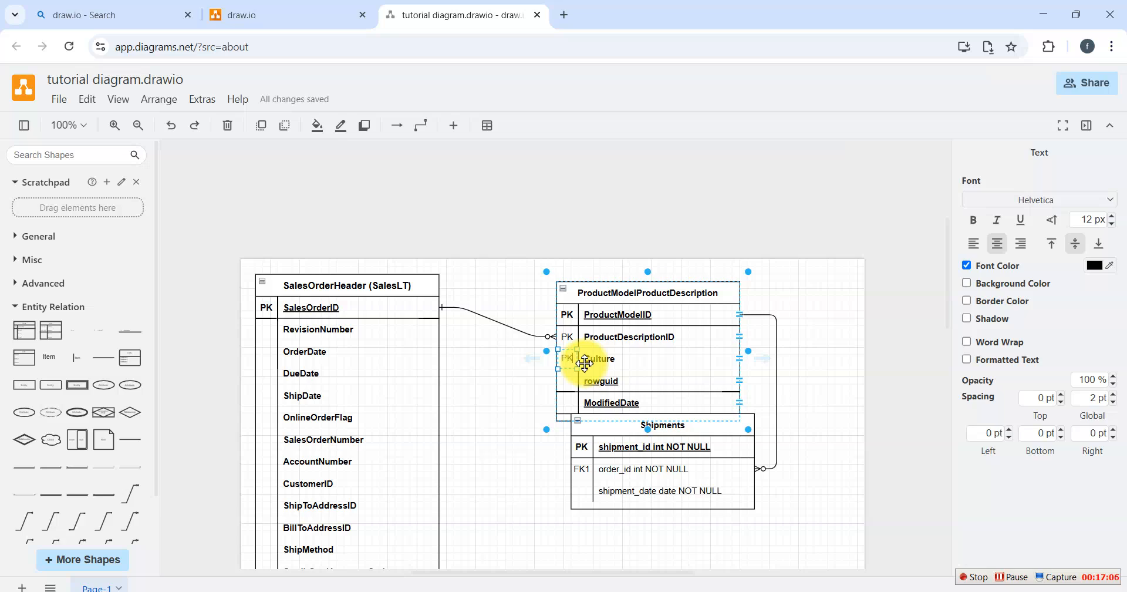
{"action": "left_click", "coordinate": [848, 342]}
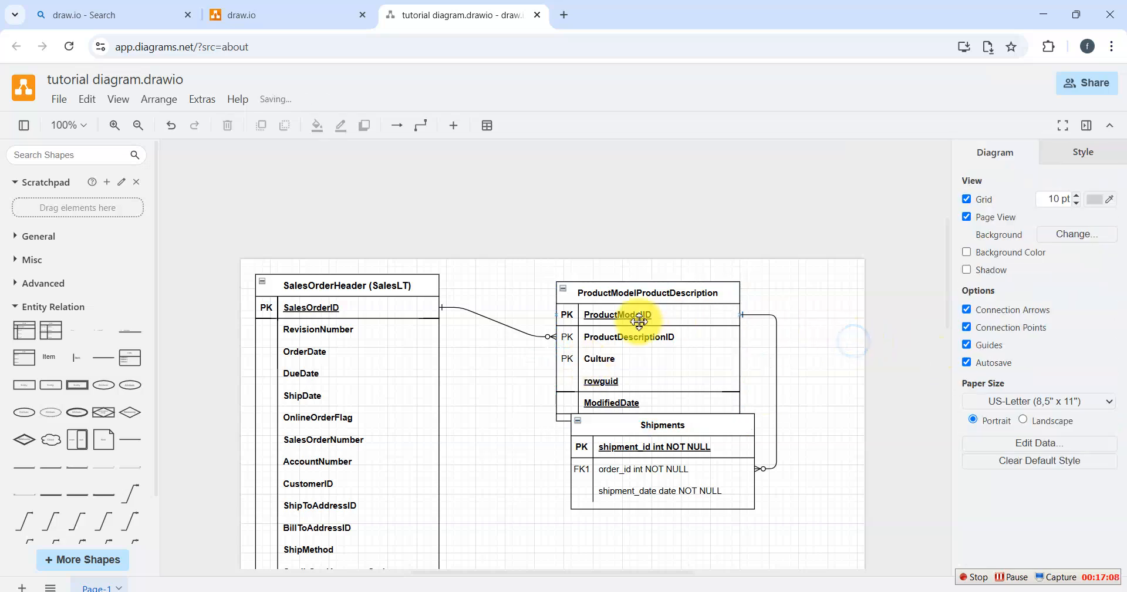
Step: Make the PK labels of the ProductDescriptionID and Culture rows bold
{"action": "left_click", "coordinate": [565, 339]}
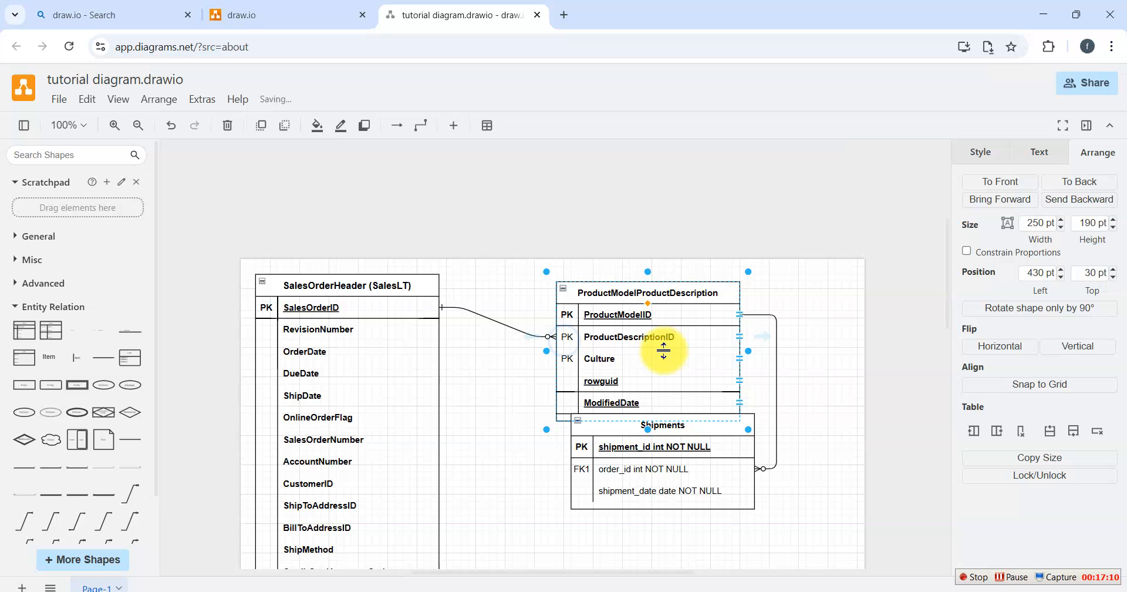
{"action": "left_click", "coordinate": [569, 336]}
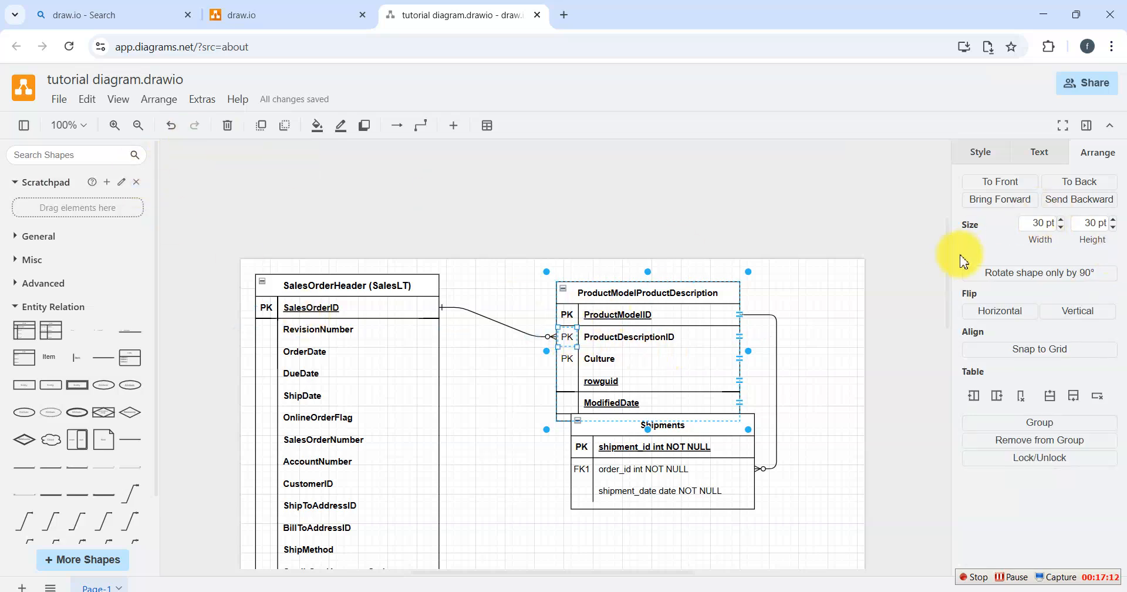
{"action": "double_click", "coordinate": [567, 336]}
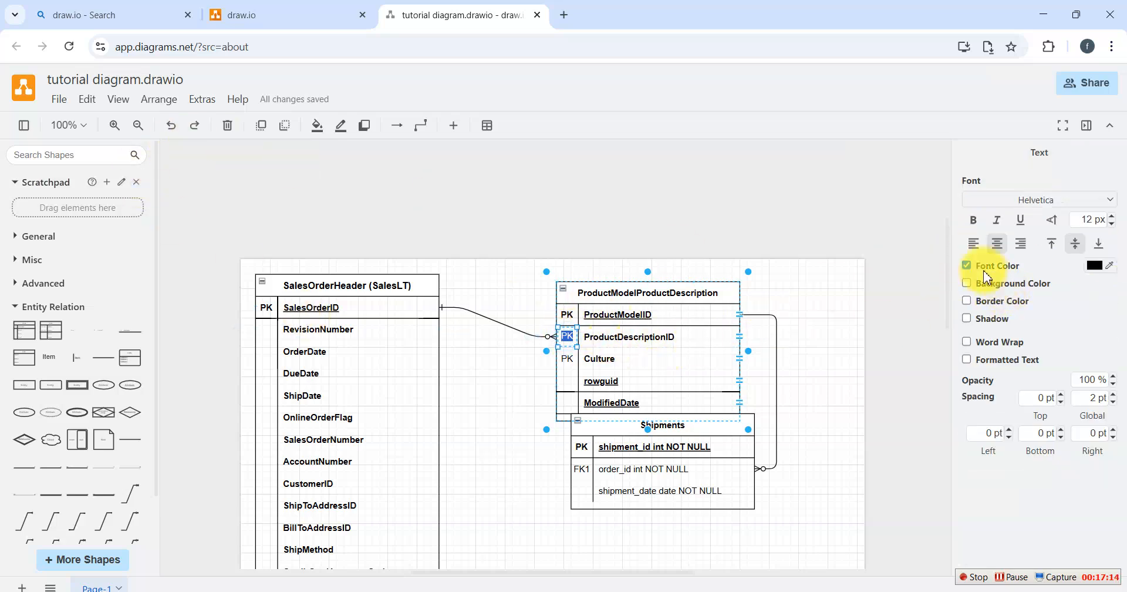
{"action": "left_click", "coordinate": [974, 223]}
{"action": "double_click", "coordinate": [567, 359]}
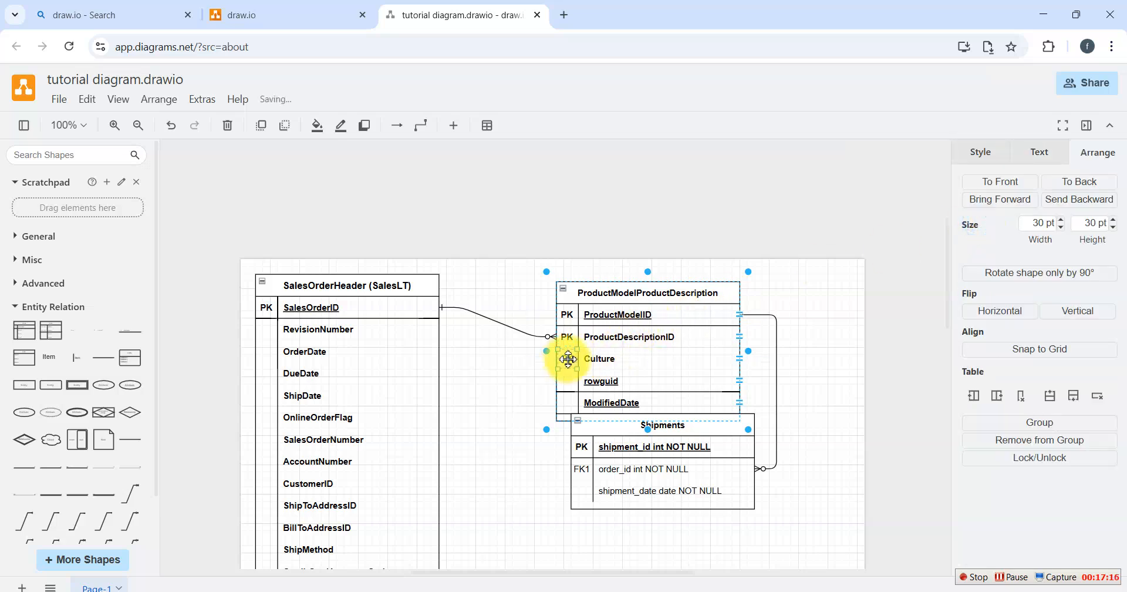
{"action": "left_click", "coordinate": [973, 219]}
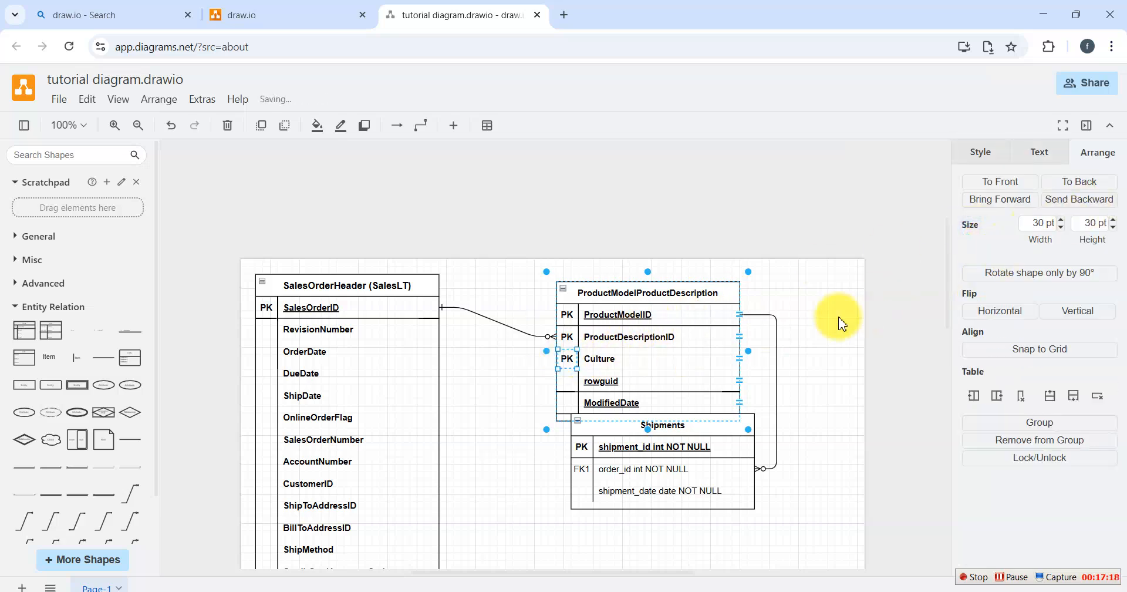
{"action": "left_click", "coordinate": [892, 307]}
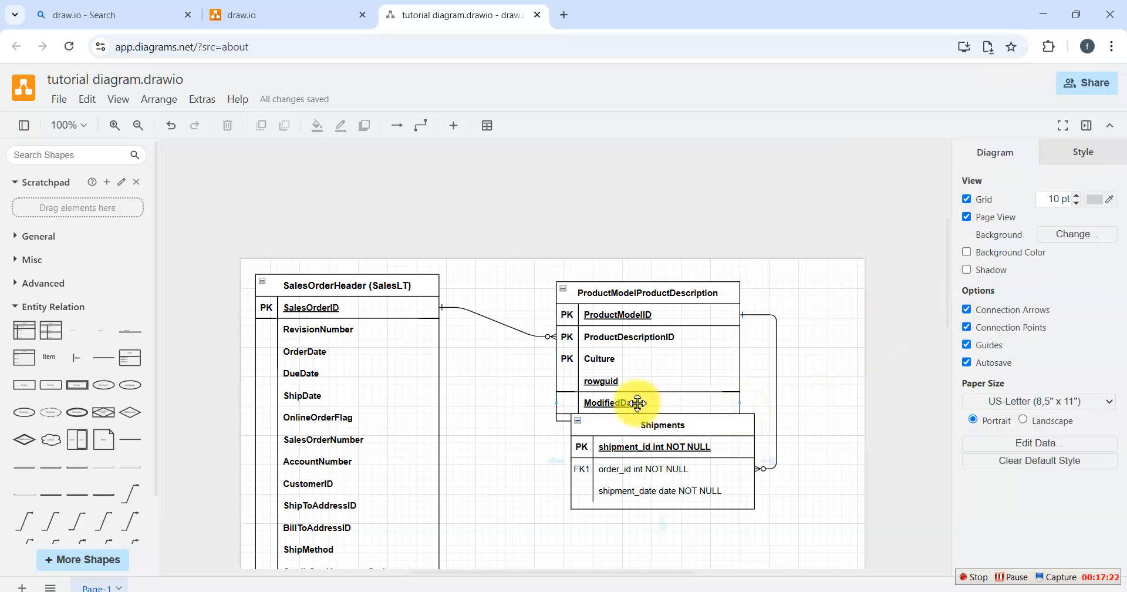
Step: Lock the ProductModelProductDescription table and unlock it again
{"action": "left_click", "coordinate": [614, 378]}
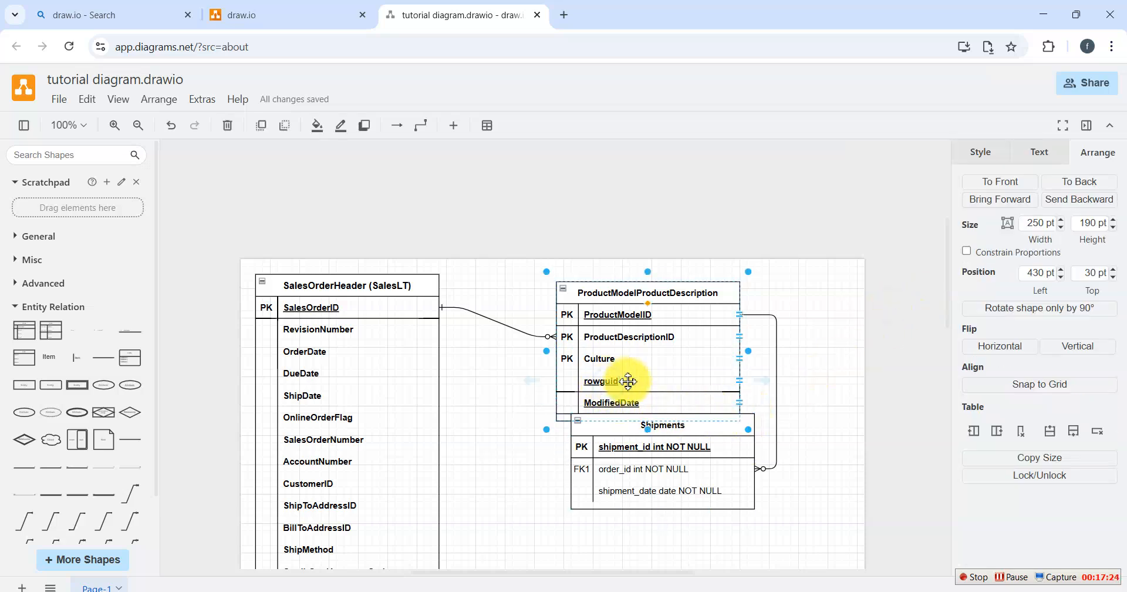
{"action": "left_click", "coordinate": [823, 388]}
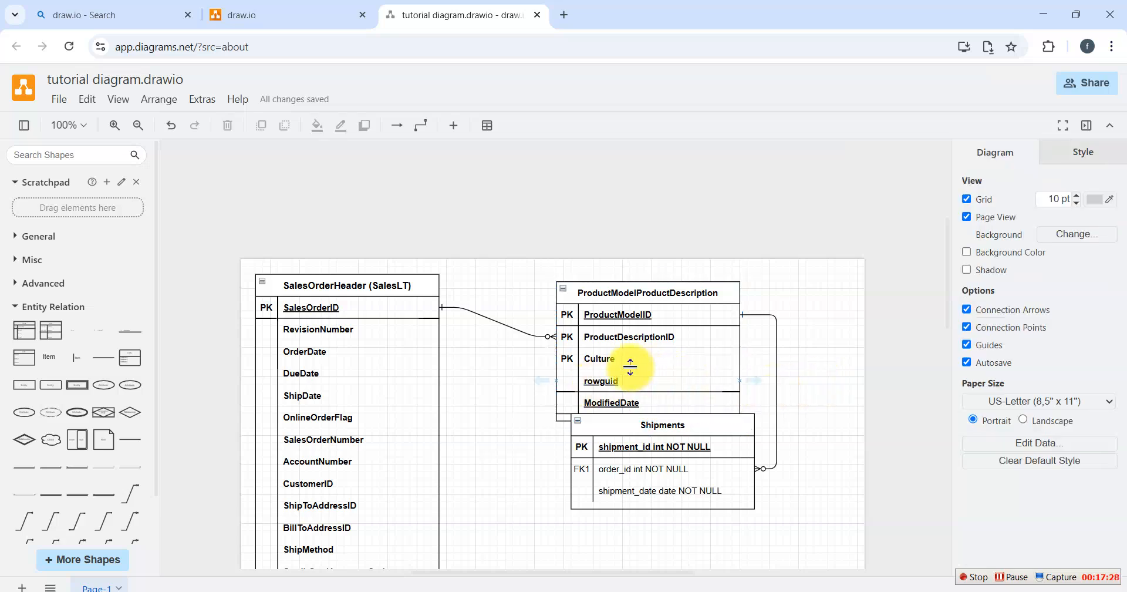
{"action": "left_click", "coordinate": [602, 380]}
{"action": "right_click", "coordinate": [605, 383]}
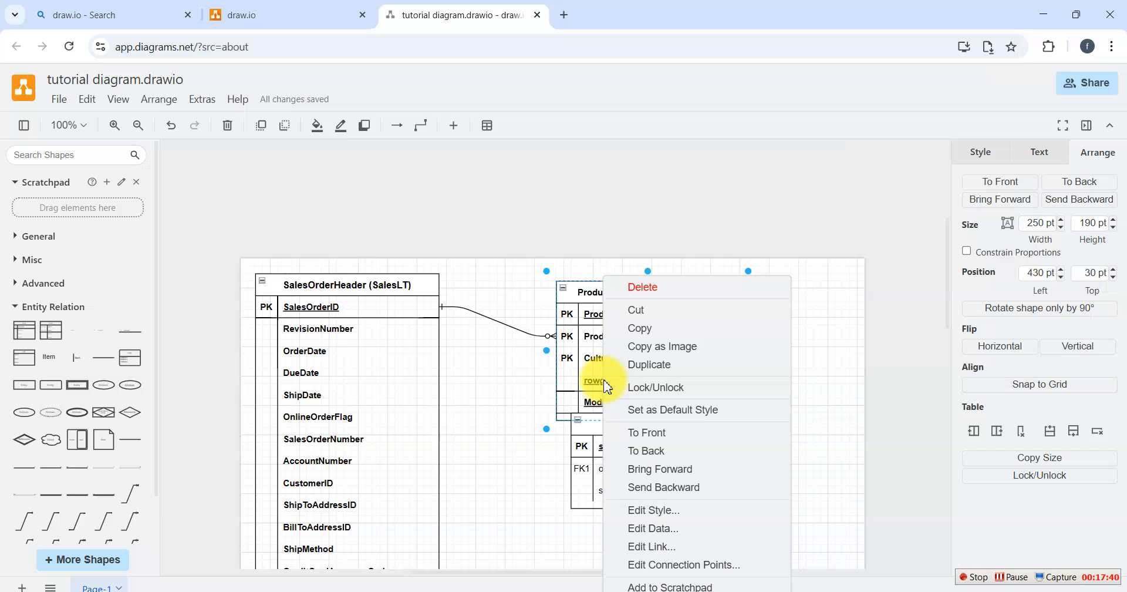
{"action": "left_click", "coordinate": [667, 388]}
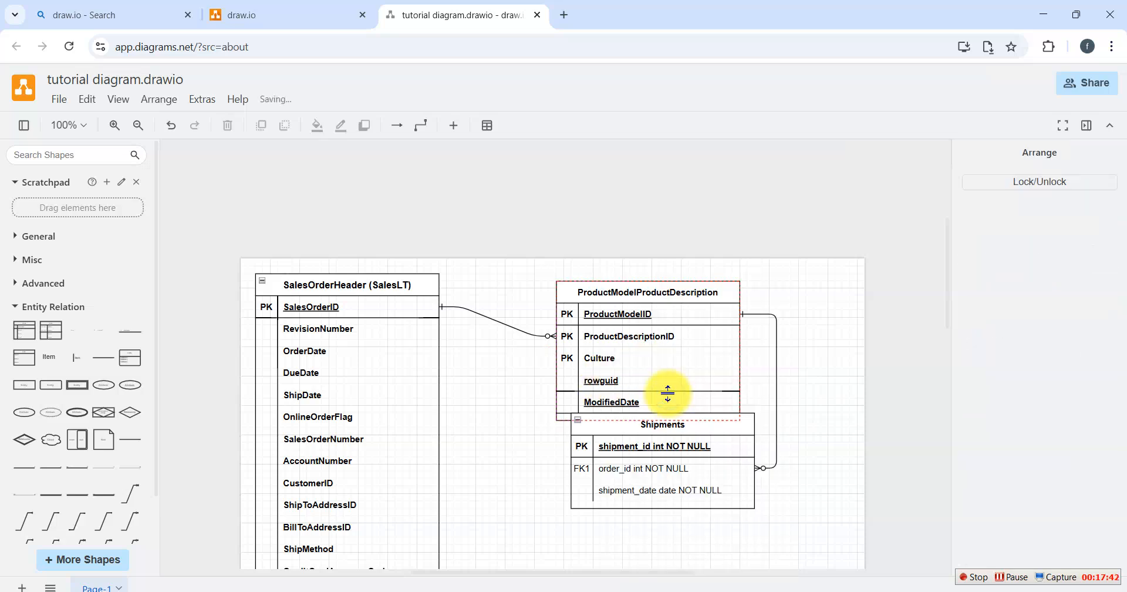
{"action": "right_click", "coordinate": [693, 415]}
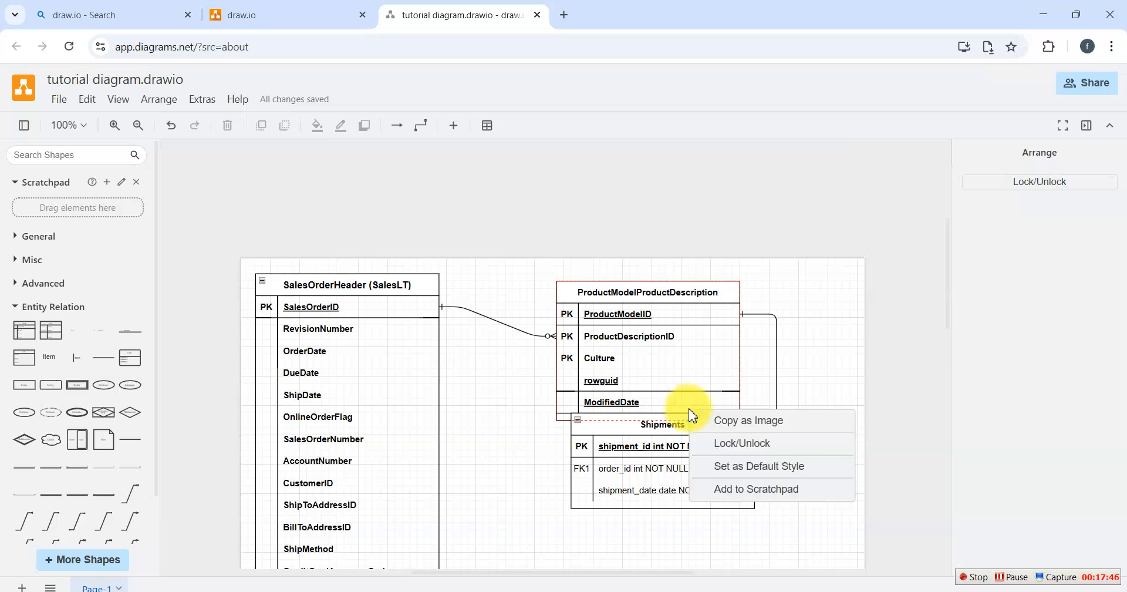
{"action": "left_click", "coordinate": [744, 444]}
{"action": "left_click", "coordinate": [819, 397]}
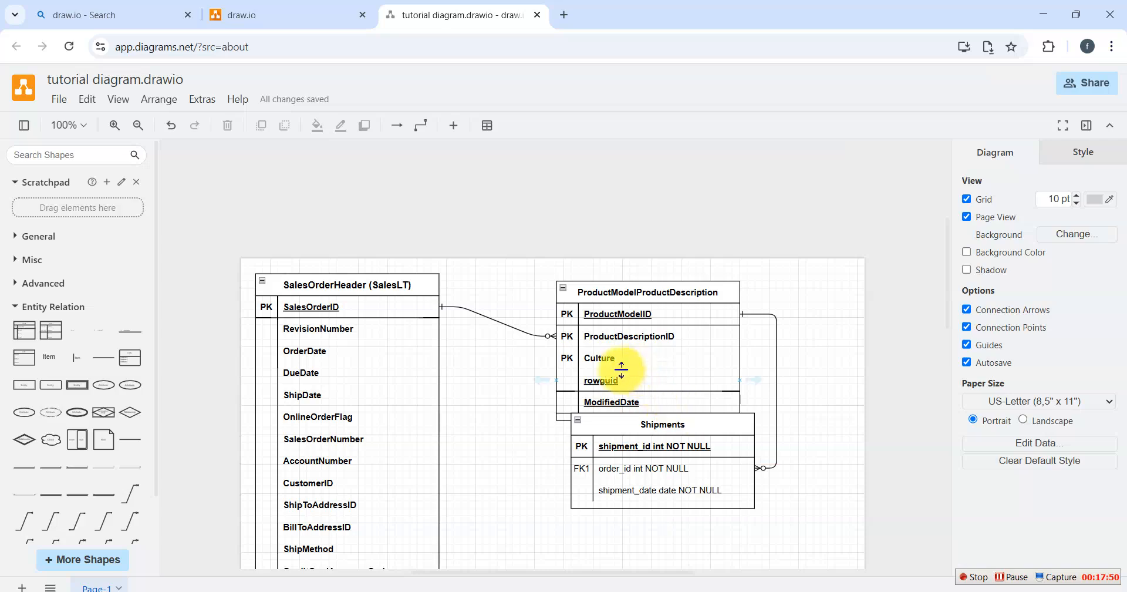
Step: Delete the rowguid and ModifiedDate names from the last two rows of the ProductModelProductDescription table
{"action": "left_click", "coordinate": [595, 382]}
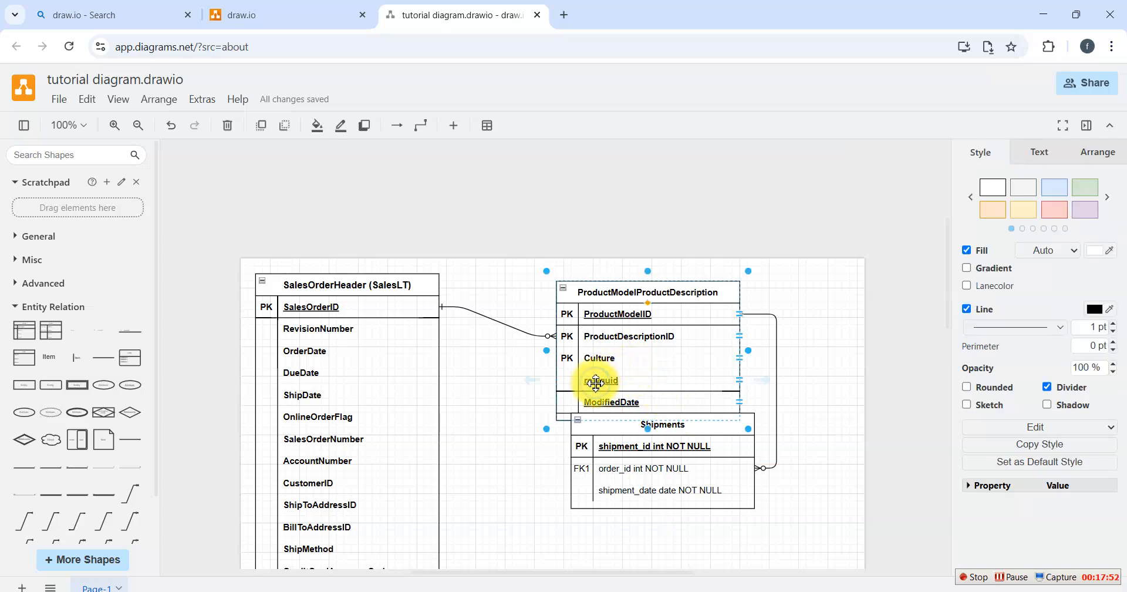
{"action": "right_click", "coordinate": [596, 382]}
{"action": "left_click", "coordinate": [819, 366]}
{"action": "left_click", "coordinate": [604, 381]}
{"action": "double_click", "coordinate": [610, 383]}
{"action": "key", "text": "Escape"}
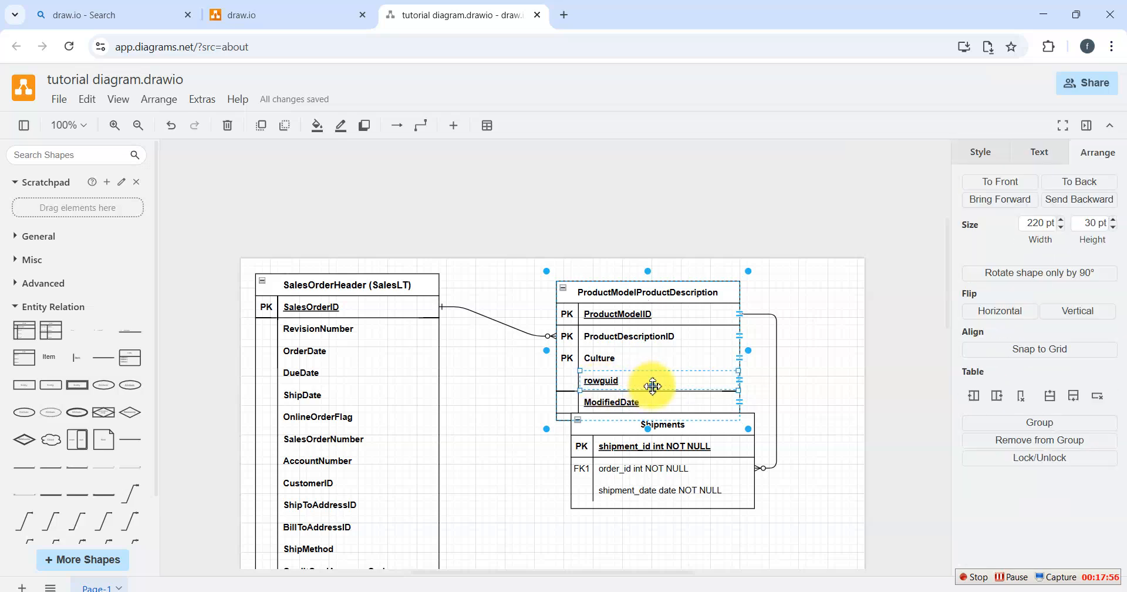
{"action": "right_click", "coordinate": [669, 383]}
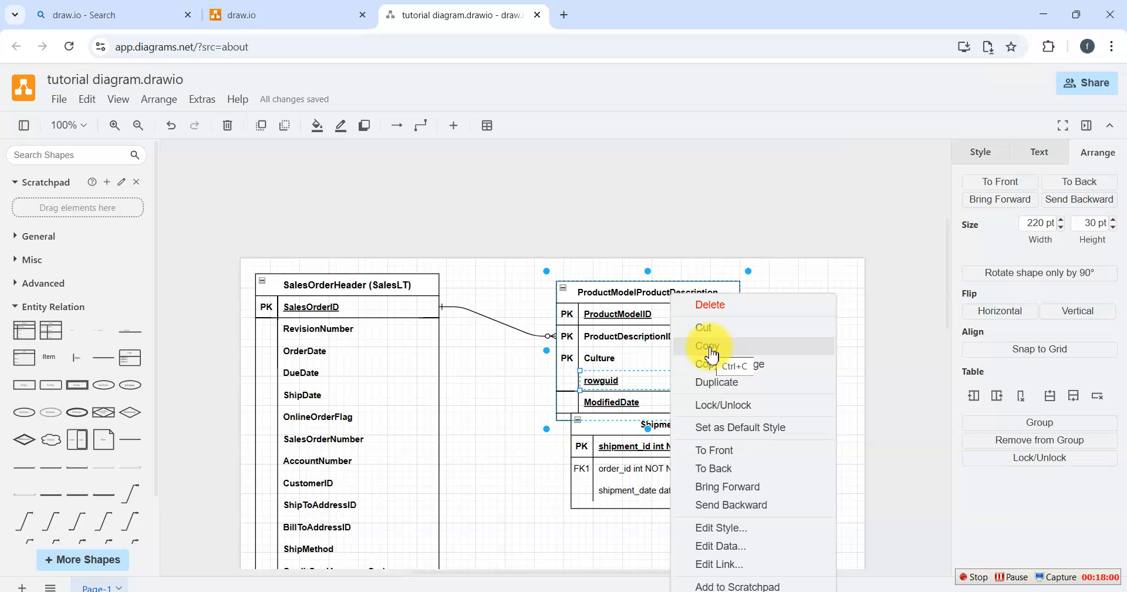
{"action": "left_click", "coordinate": [719, 305]}
{"action": "left_click", "coordinate": [635, 402]}
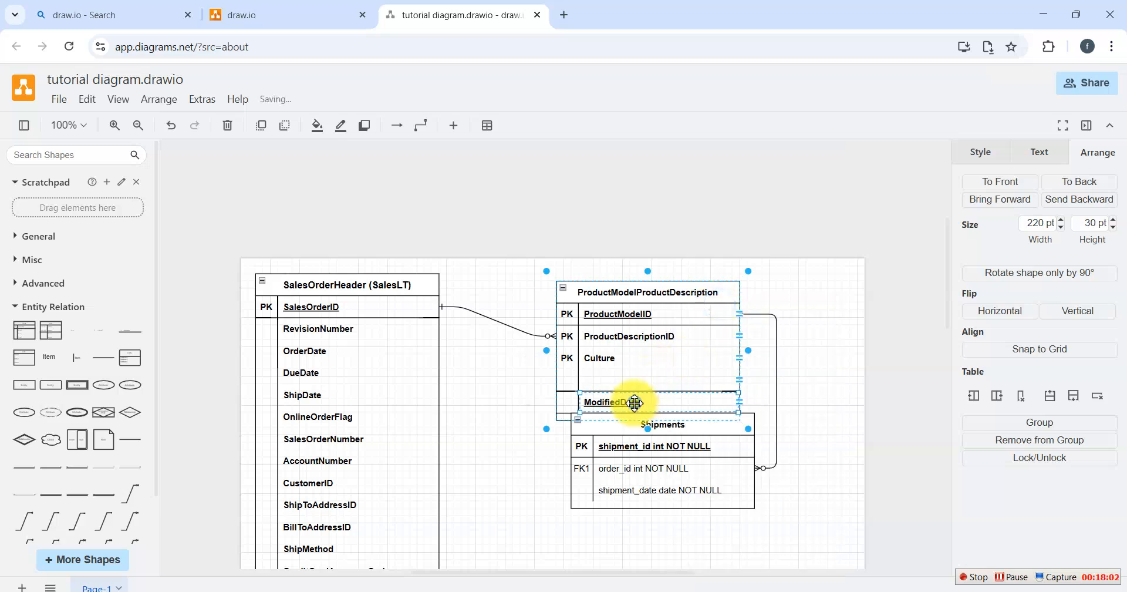
{"action": "right_click", "coordinate": [634, 403]}
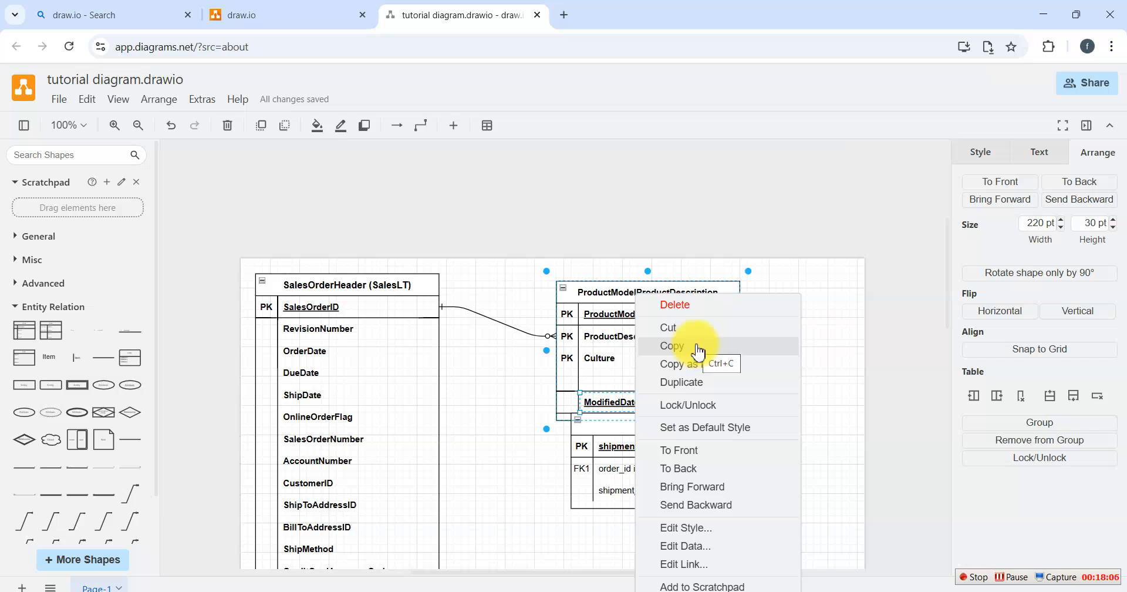
{"action": "left_click", "coordinate": [693, 305]}
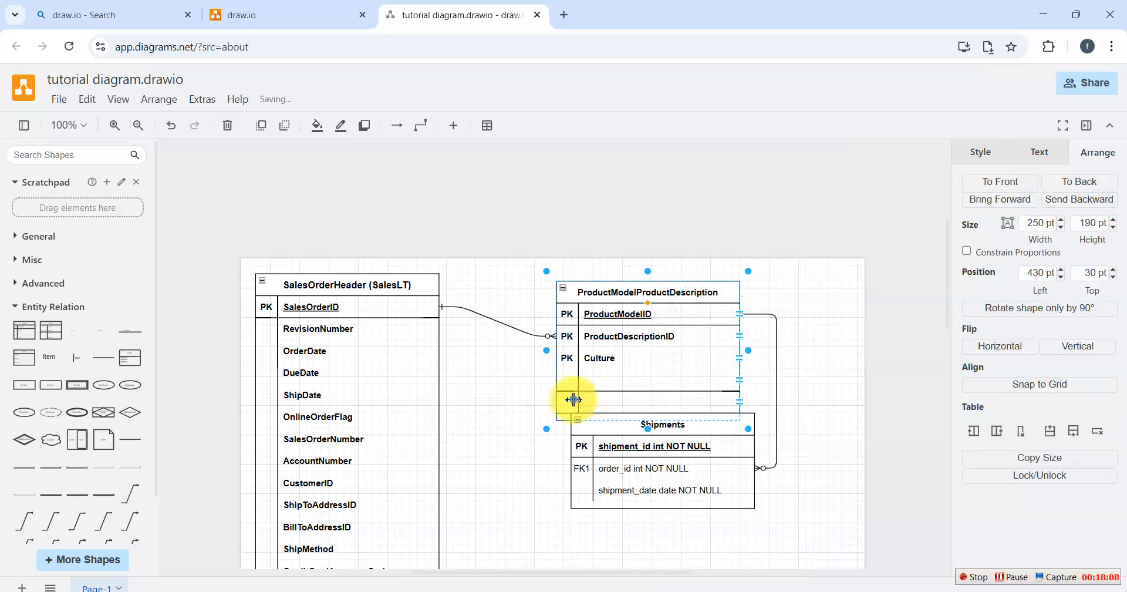
Step: Delete the emptied row directly below Culture from the ProductModelProductDescription table
{"action": "left_click", "coordinate": [567, 380]}
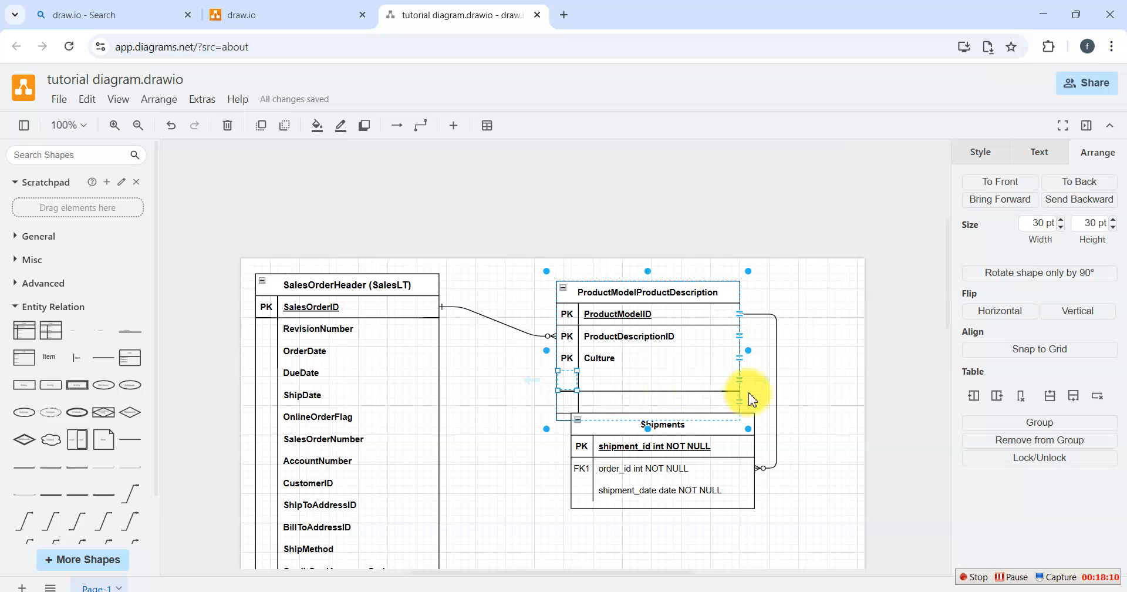
{"action": "left_click", "coordinate": [737, 378]}
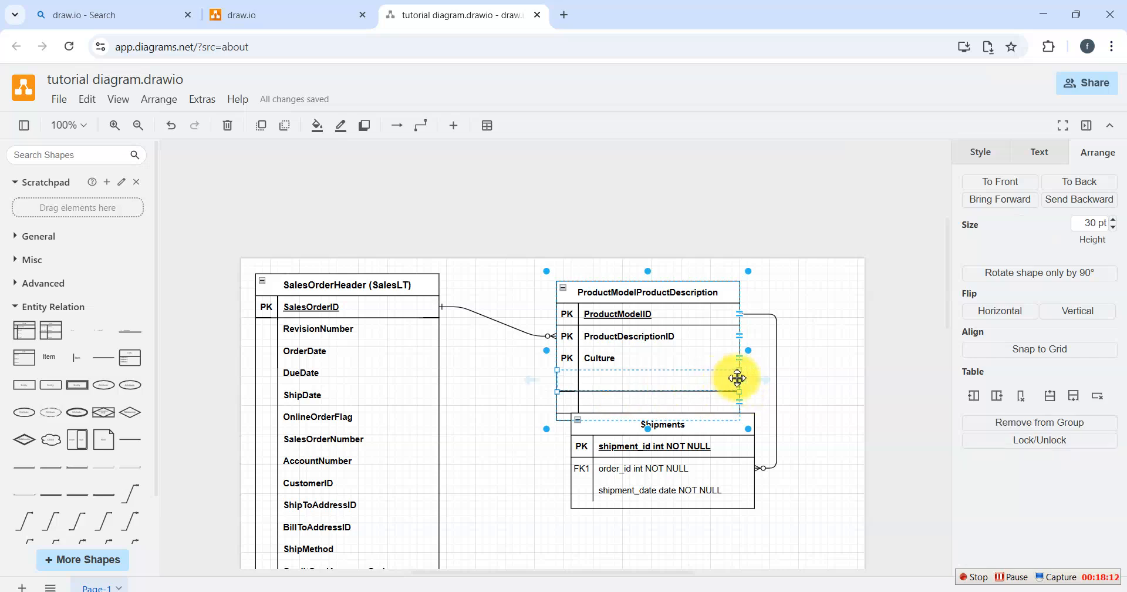
{"action": "right_click", "coordinate": [738, 378]}
{"action": "left_click", "coordinate": [787, 291]}
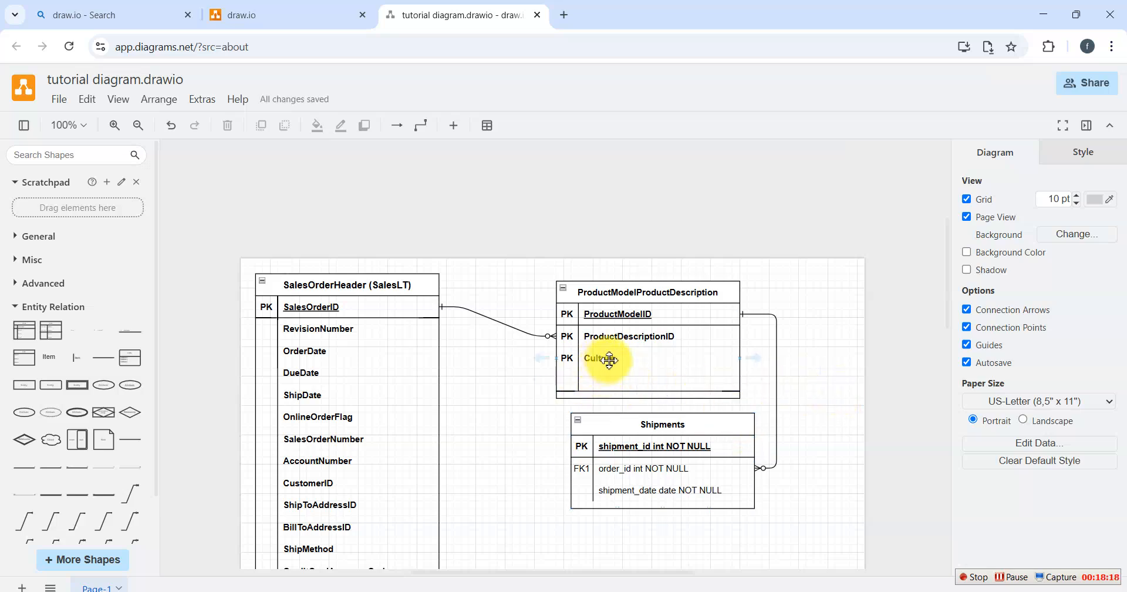
Step: Duplicate the Culture row twice at the end of the ProductModelProductDescription table
{"action": "left_click", "coordinate": [606, 358]}
{"action": "left_click", "coordinate": [607, 358]}
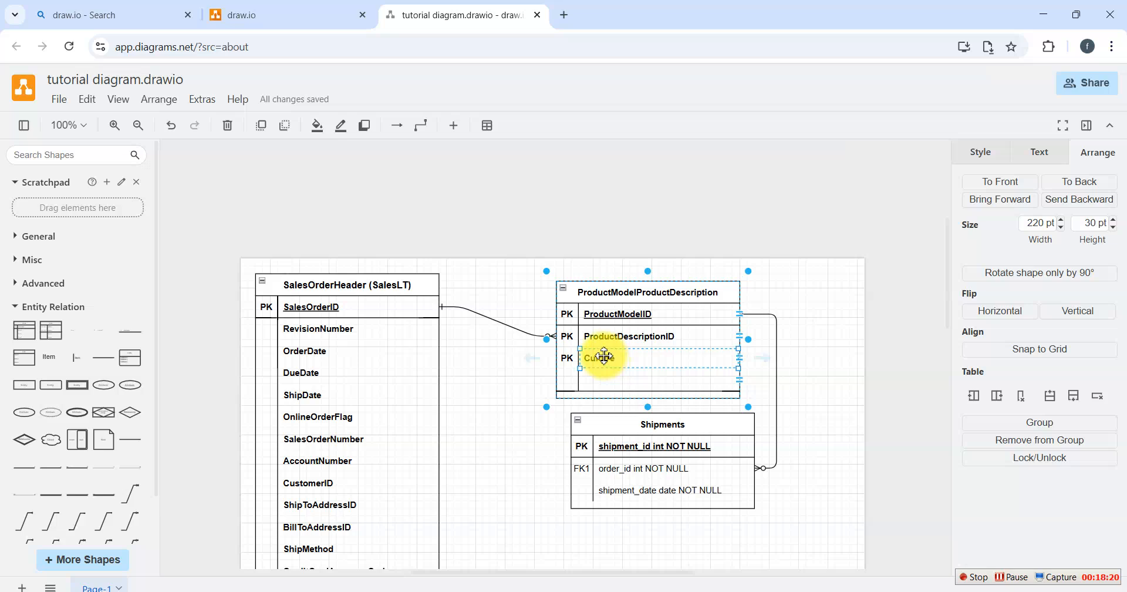
{"action": "right_click", "coordinate": [621, 368]}
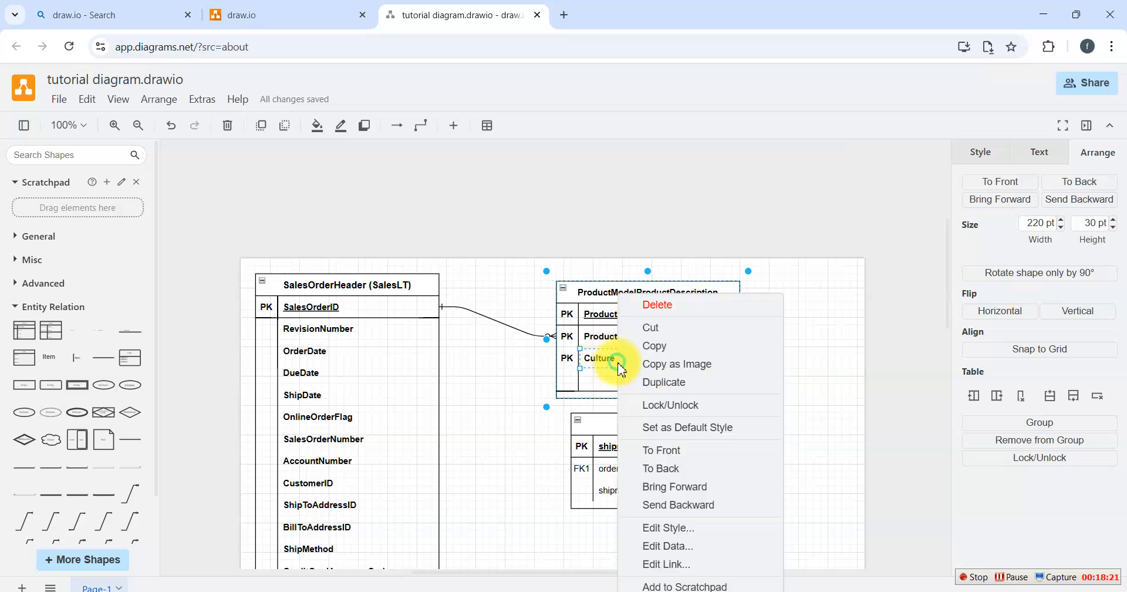
{"action": "left_click", "coordinate": [664, 382]}
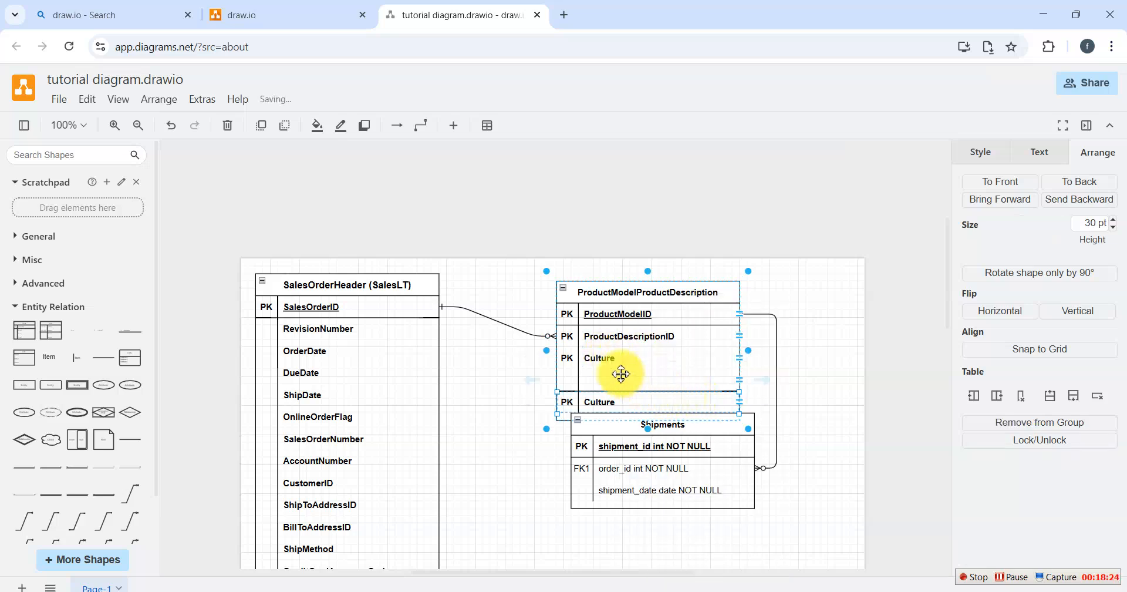
{"action": "right_click", "coordinate": [627, 404]}
{"action": "left_click", "coordinate": [672, 365]}
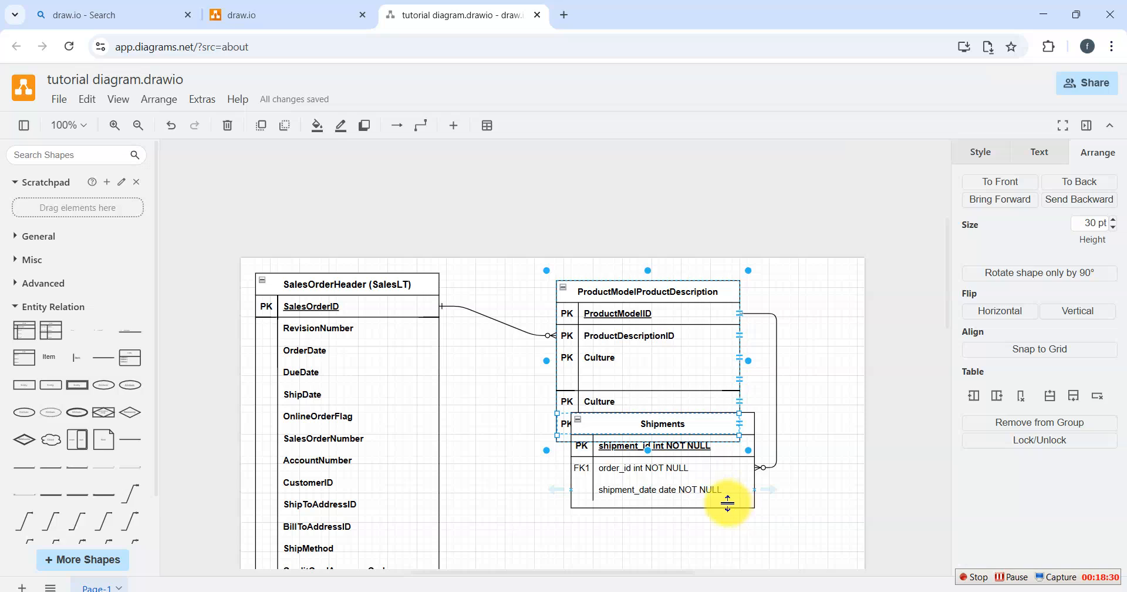
Step: Move the Shipments table down clear of the added rows and shorten the empty row below the first Culture row to 20 pt
{"action": "left_click_drag", "start_coordinate": [729, 503], "coordinate": [735, 581]}
{"action": "left_click", "coordinate": [628, 339]}
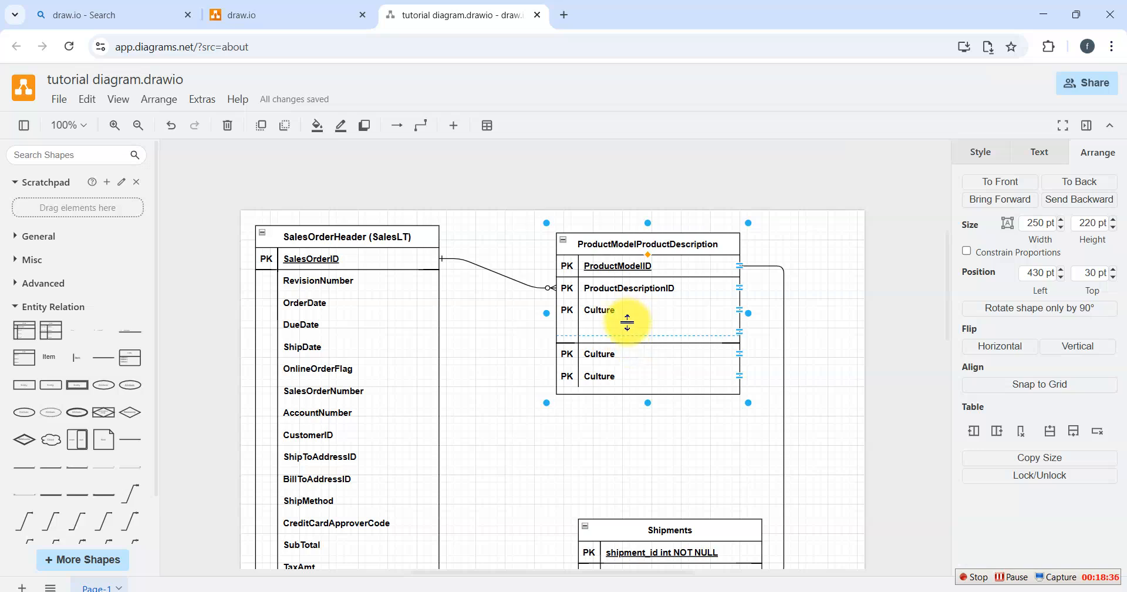
{"action": "left_click_drag", "start_coordinate": [627, 321], "coordinate": [635, 325]}
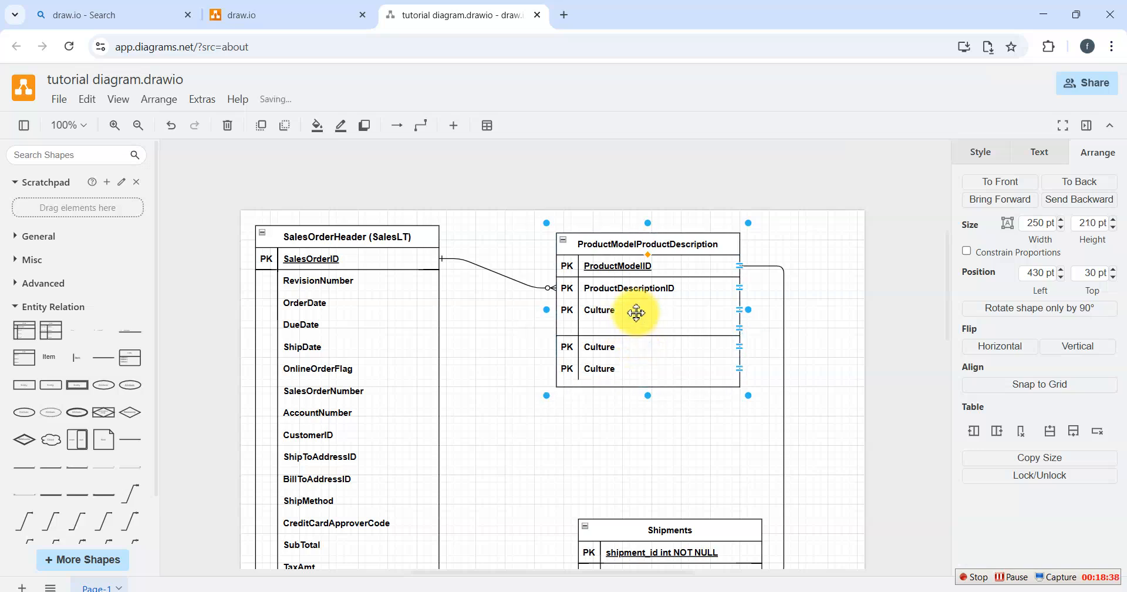
Step: Try to shorten the first Culture row by raising its lower divider, and undo the change
{"action": "left_click", "coordinate": [636, 313]}
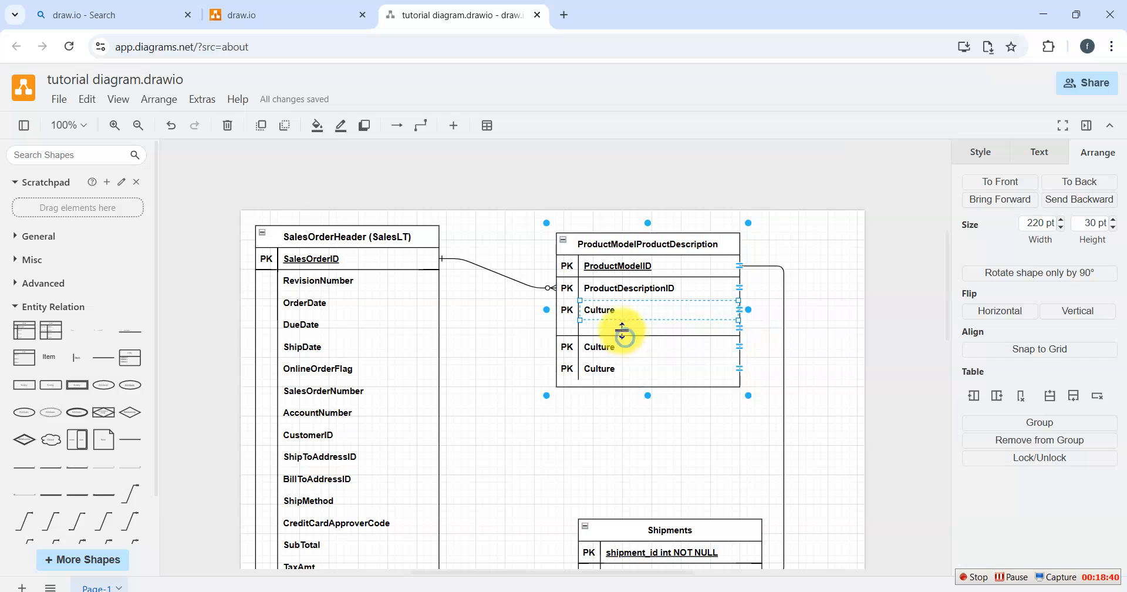
{"action": "left_click", "coordinate": [620, 327]}
{"action": "left_click", "coordinate": [568, 311]}
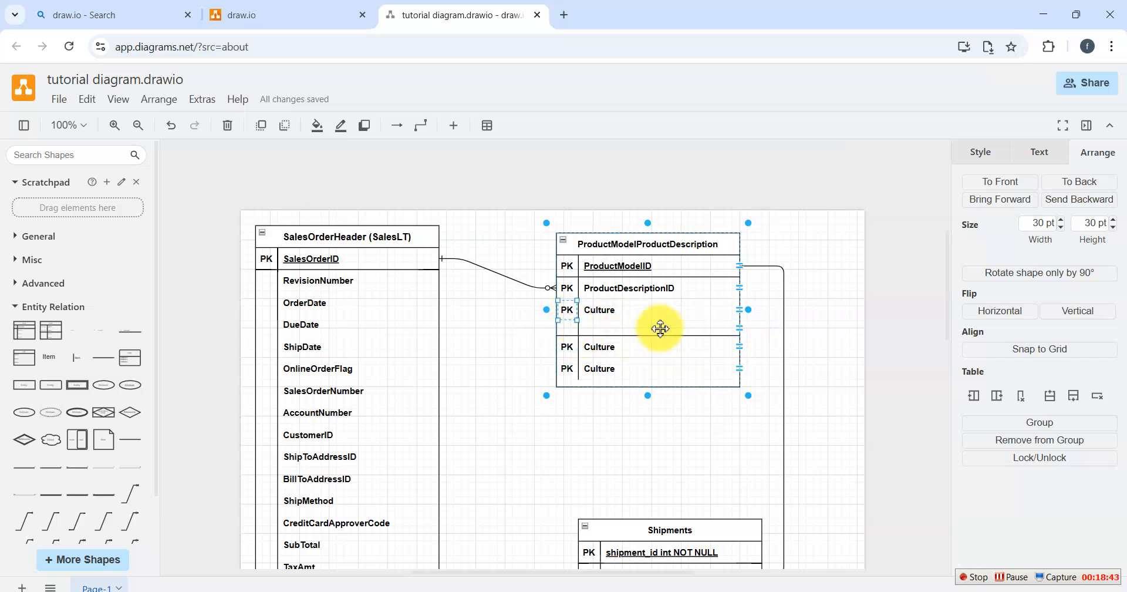
{"action": "left_click", "coordinate": [727, 319]}
{"action": "left_click", "coordinate": [667, 328]}
{"action": "left_click_drag", "start_coordinate": [649, 320], "coordinate": [650, 312]}
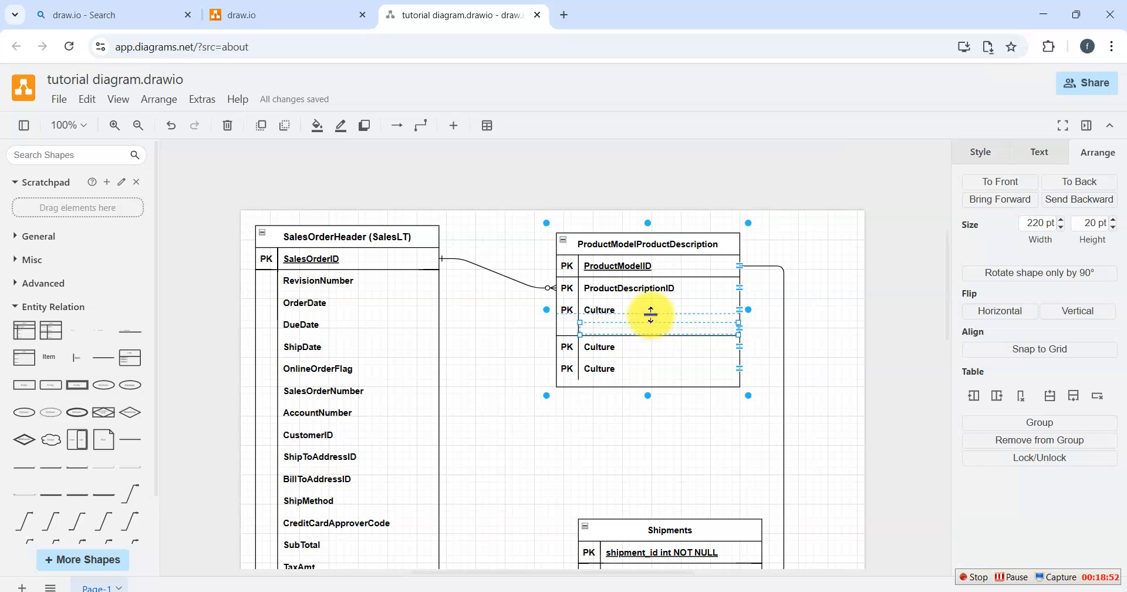
{"action": "key", "text": "ctrl+z"}
Step: Enter rowguid as the column name in the empty row below the first Culture row
{"action": "double_click", "coordinate": [613, 327]}
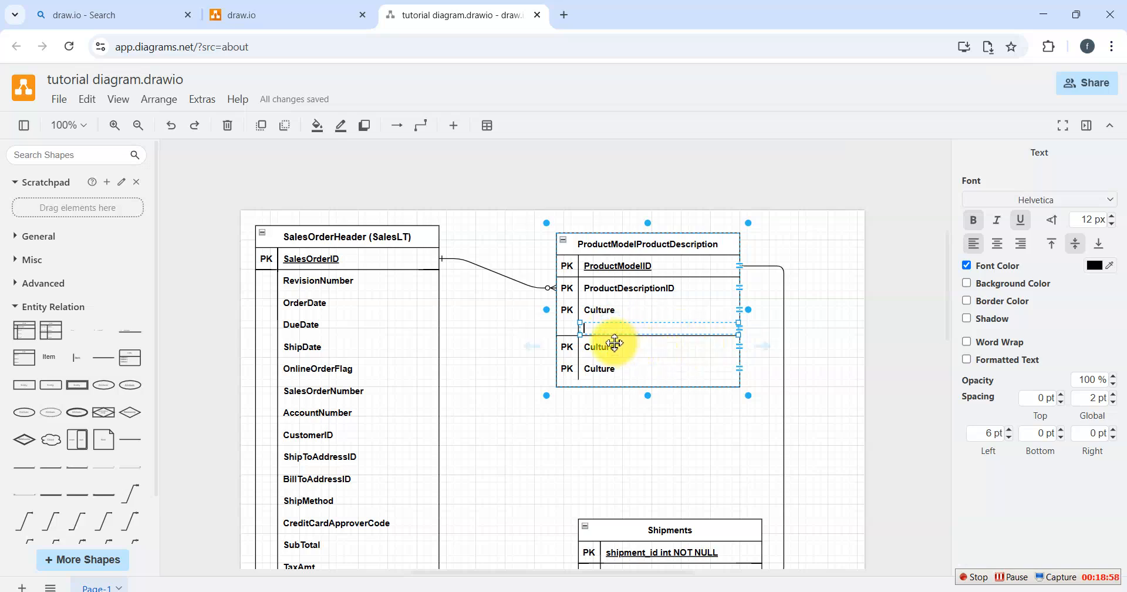
{"action": "type", "text": "R"}
{"action": "key", "text": "BackSpace"}
{"action": "type", "text": "rowguid"}
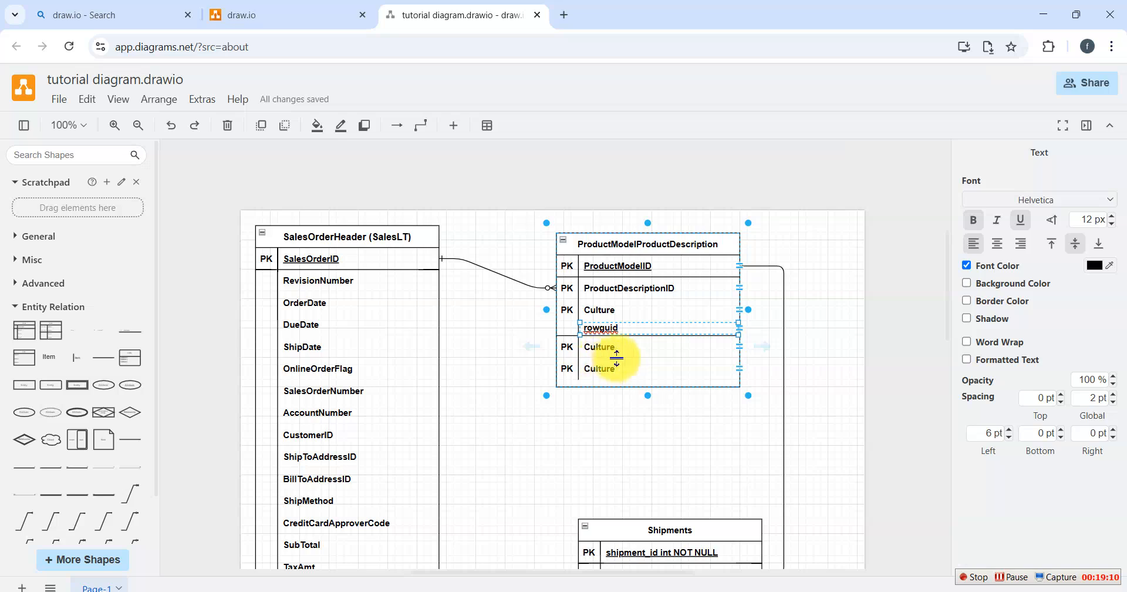
{"action": "left_click", "coordinate": [616, 357]}
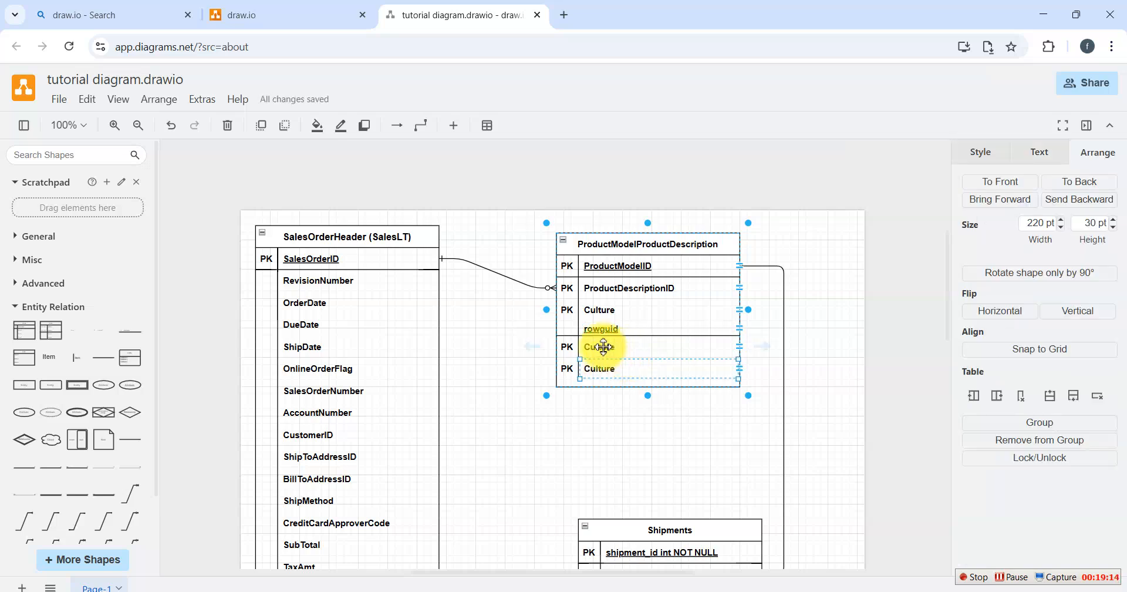
Step: Remove the PK labels from the two duplicated Culture rows
{"action": "double_click", "coordinate": [604, 347]}
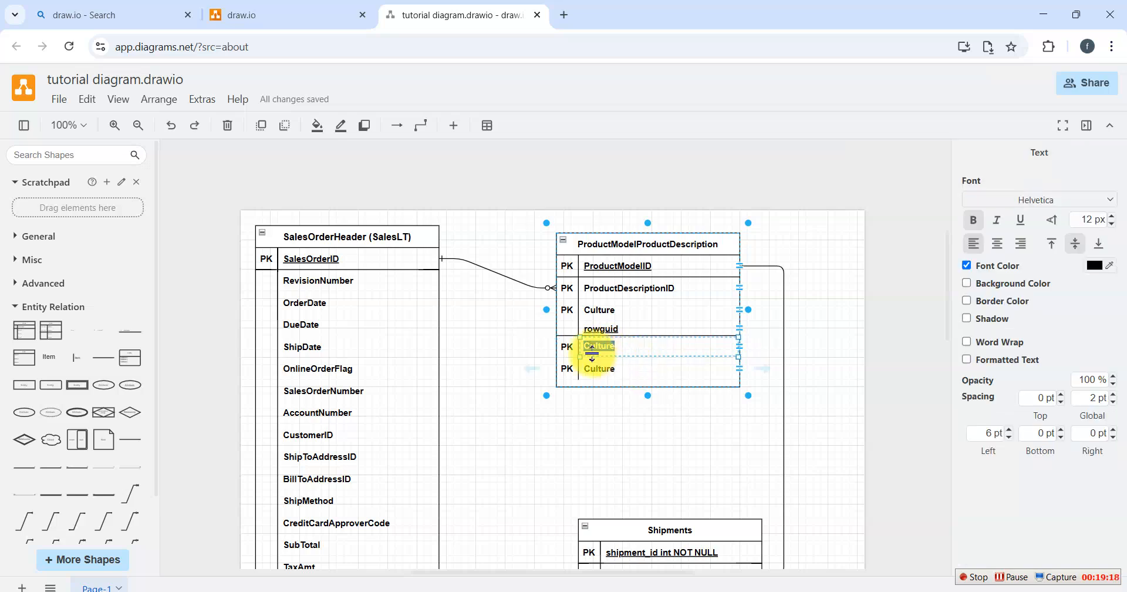
{"action": "left_click", "coordinate": [562, 347]}
{"action": "key", "text": "Delete"}
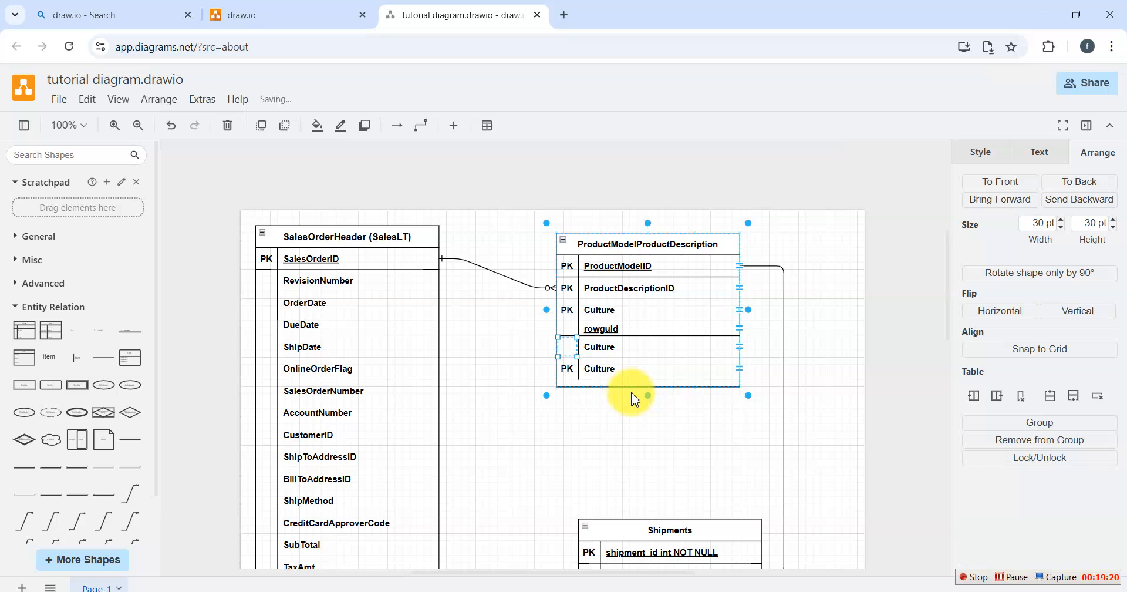
{"action": "left_click", "coordinate": [569, 367]}
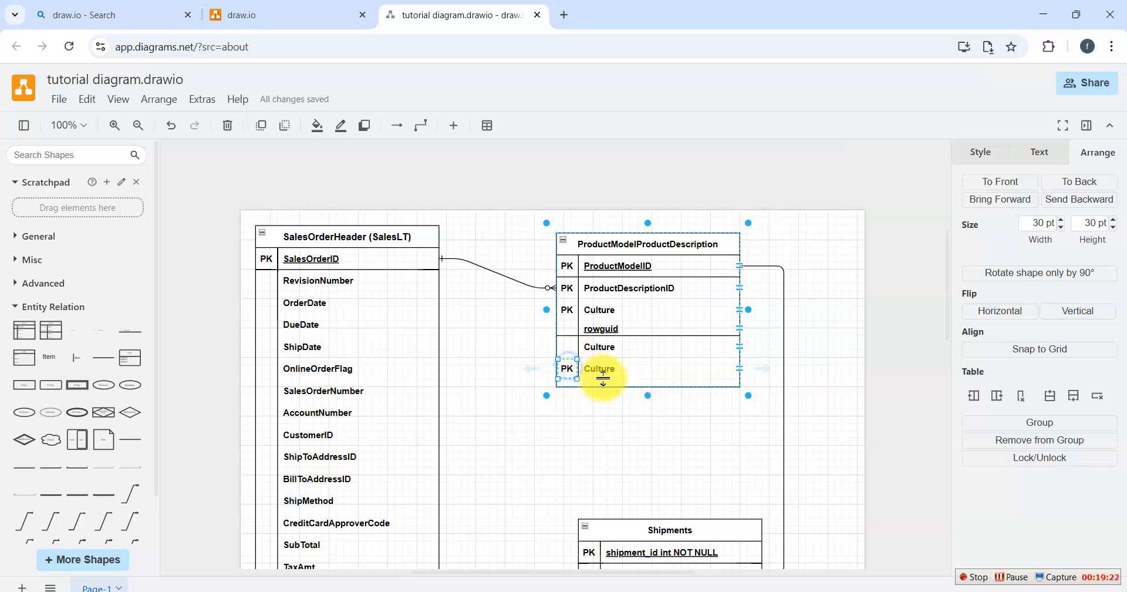
{"action": "key", "text": "Delete"}
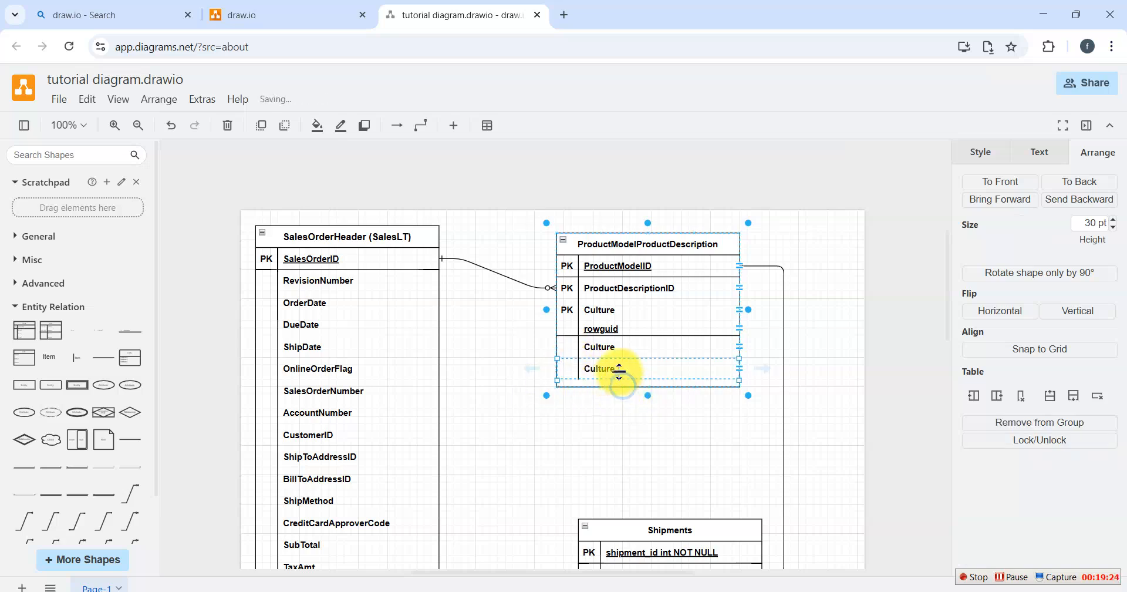
Step: Replace the column name of the first duplicated Culture row with ModifiedDAte
{"action": "double_click", "coordinate": [606, 347]}
{"action": "type", "text": "modi"}
{"action": "key", "text": "BackSpace"}
{"action": "key", "text": "BackSpace"}
{"action": "key", "text": "BackSpace"}
{"action": "key", "text": "BackSpace"}
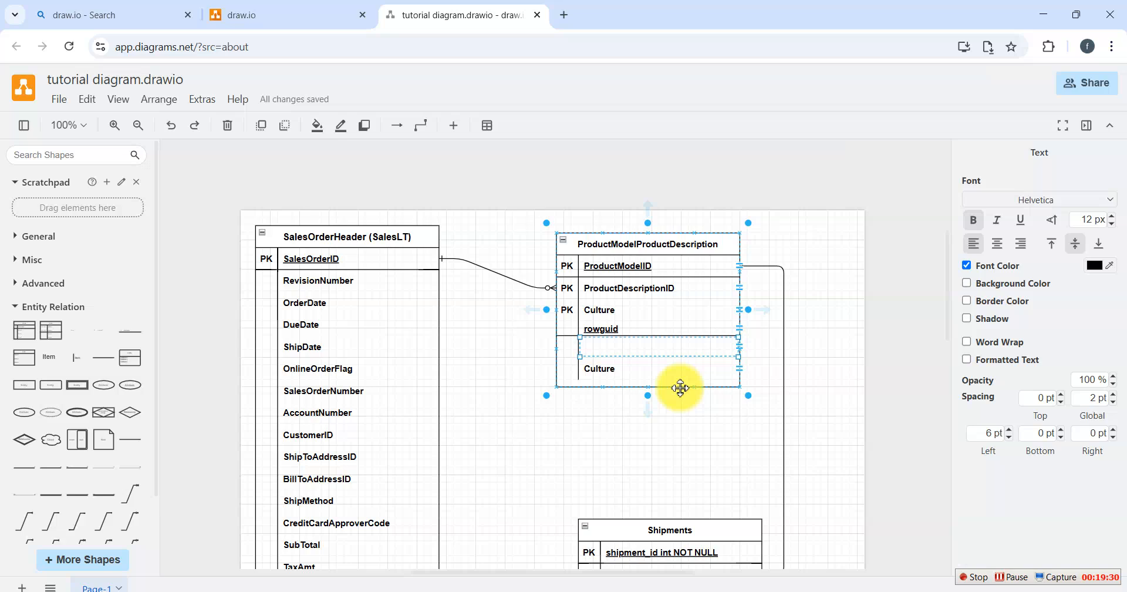
{"action": "type", "text": "ModifiedDAte"}
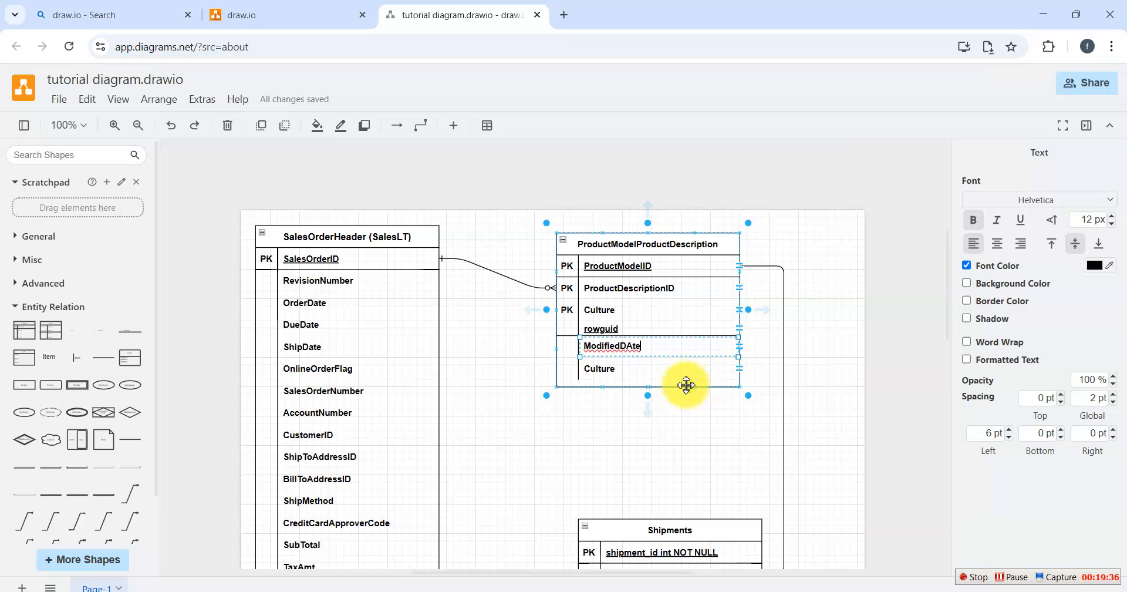
Step: Delete the Culture name from the last row of the ProductModelProductDescription table
{"action": "left_click", "coordinate": [599, 368]}
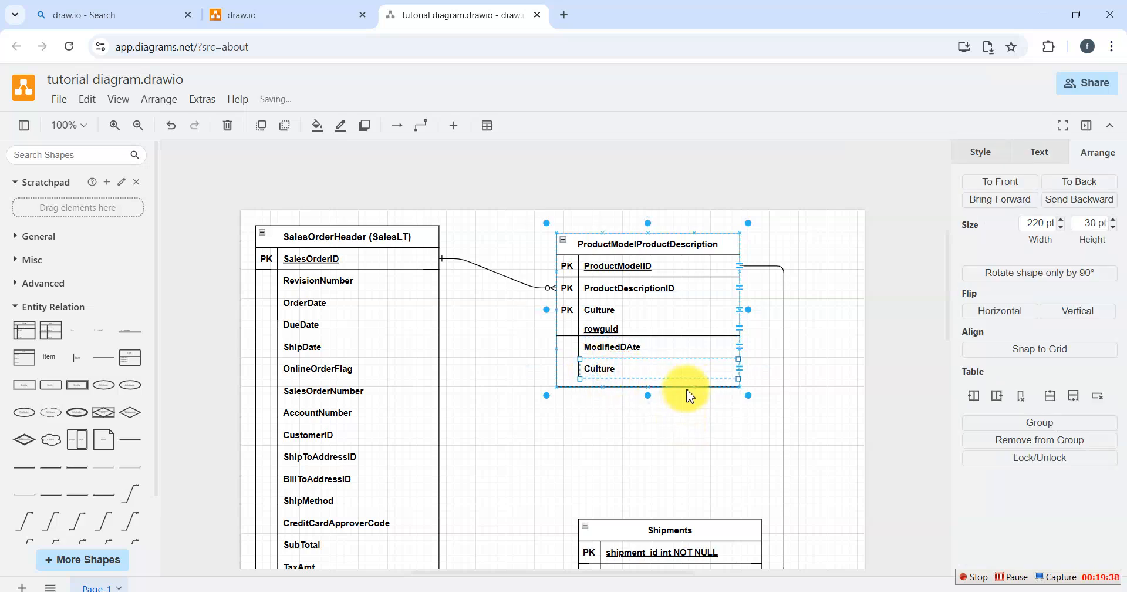
{"action": "right_click", "coordinate": [685, 374]}
{"action": "left_click", "coordinate": [741, 306]}
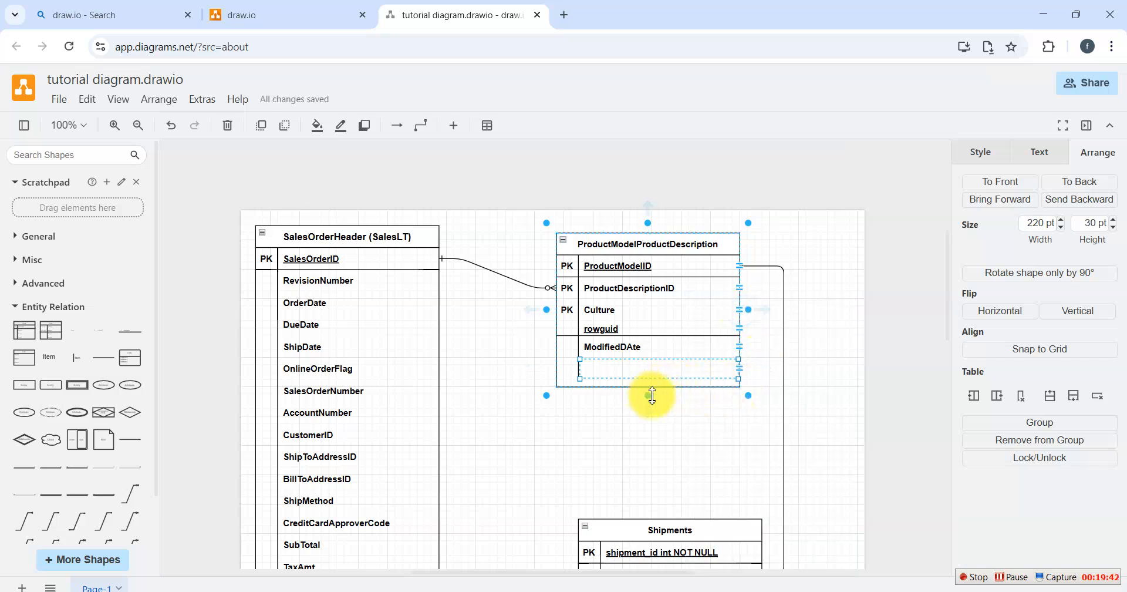
{"action": "left_click", "coordinate": [710, 432]}
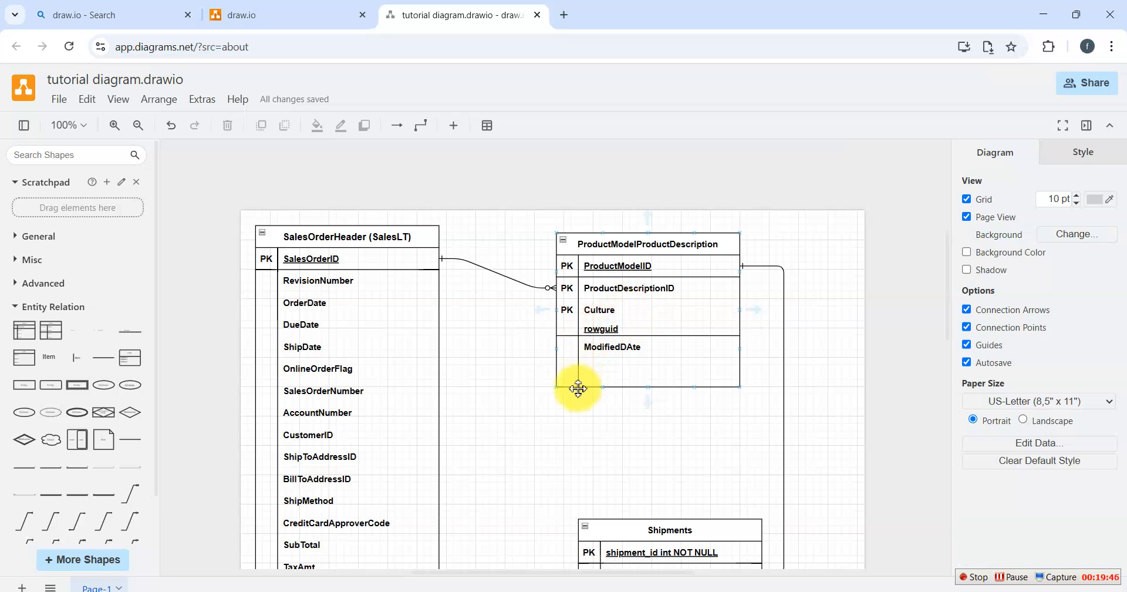
{"action": "left_click_drag", "start_coordinate": [557, 387], "coordinate": [566, 370]}
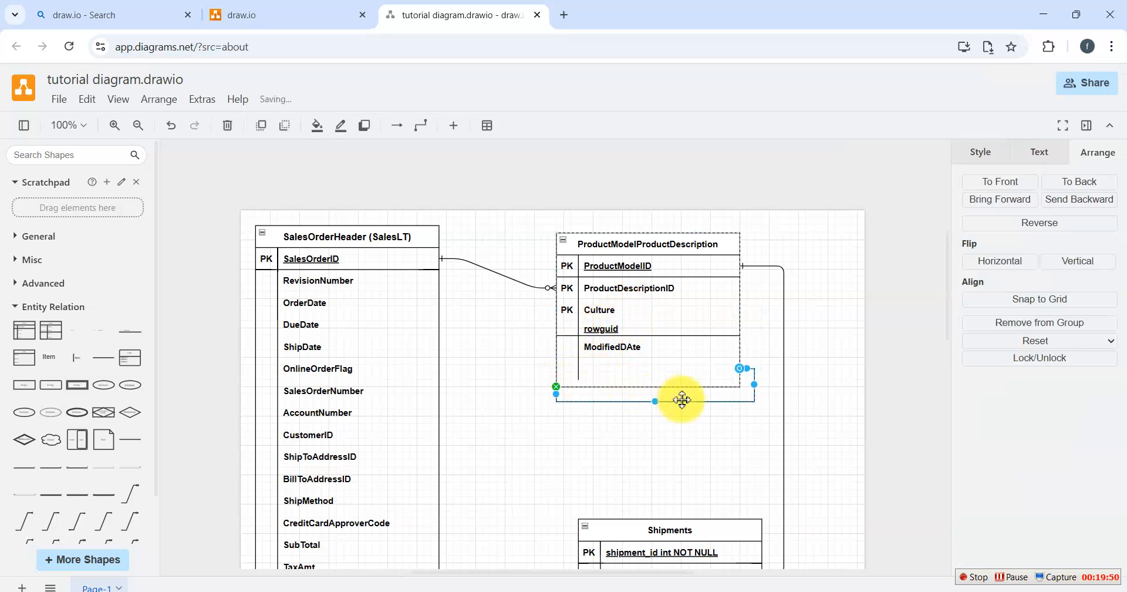
{"action": "key", "text": "ctrl+z"}
{"action": "left_click", "coordinate": [692, 414]}
Step: Delete the empty last row of the ProductModelProductDescription table
{"action": "left_click", "coordinate": [652, 376]}
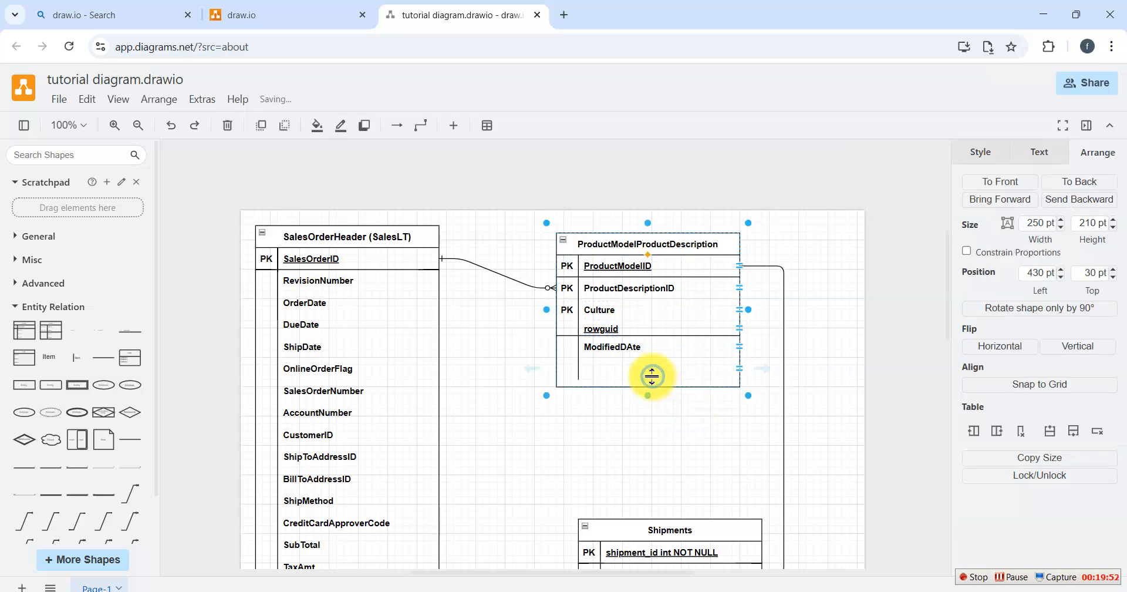
{"action": "left_click", "coordinate": [737, 368]}
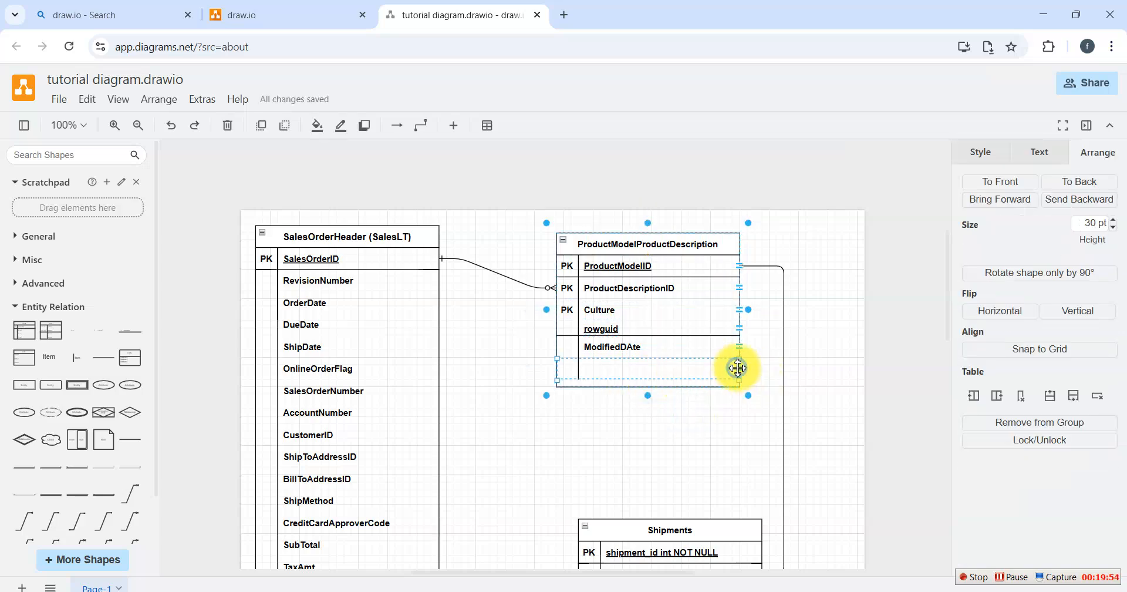
{"action": "right_click", "coordinate": [738, 368]}
{"action": "left_click", "coordinate": [783, 290]}
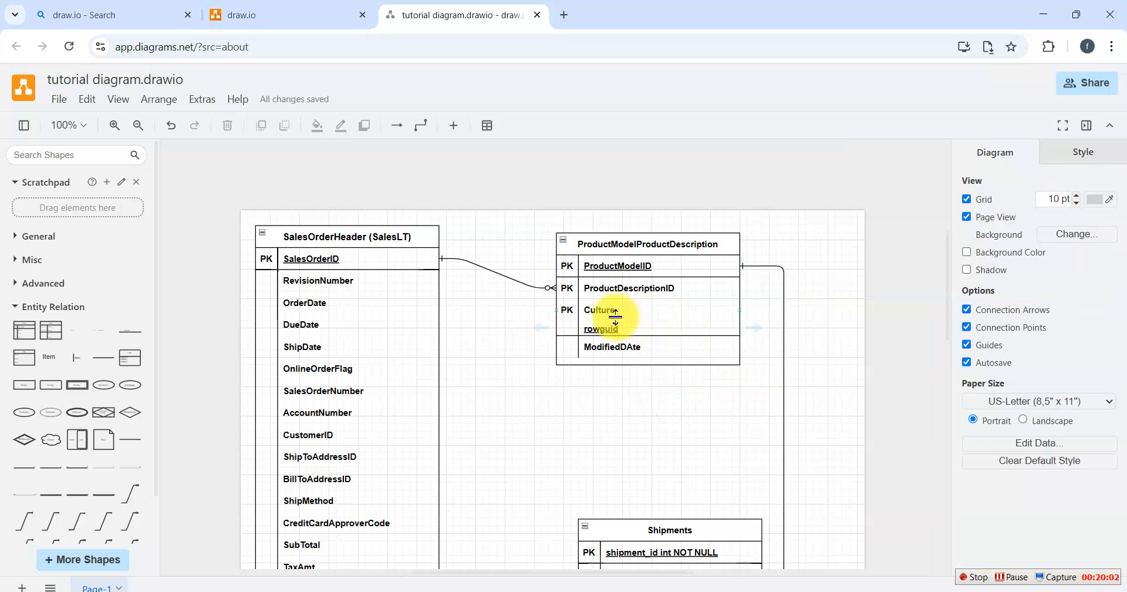
{"action": "left_click", "coordinate": [640, 317]}
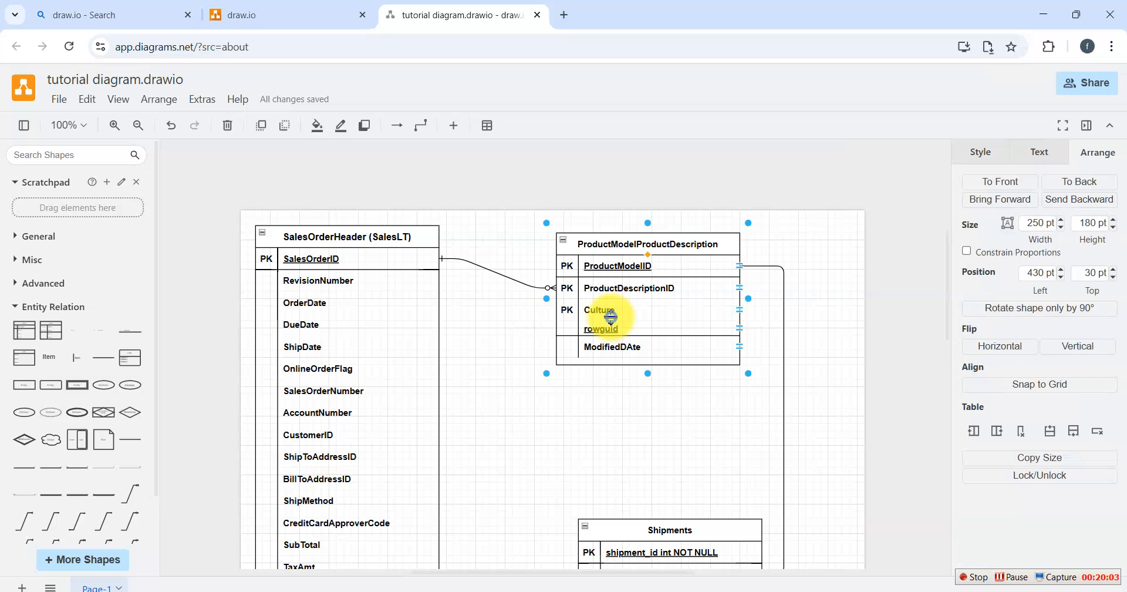
{"action": "left_click", "coordinate": [730, 318]}
{"action": "right_click", "coordinate": [740, 318]}
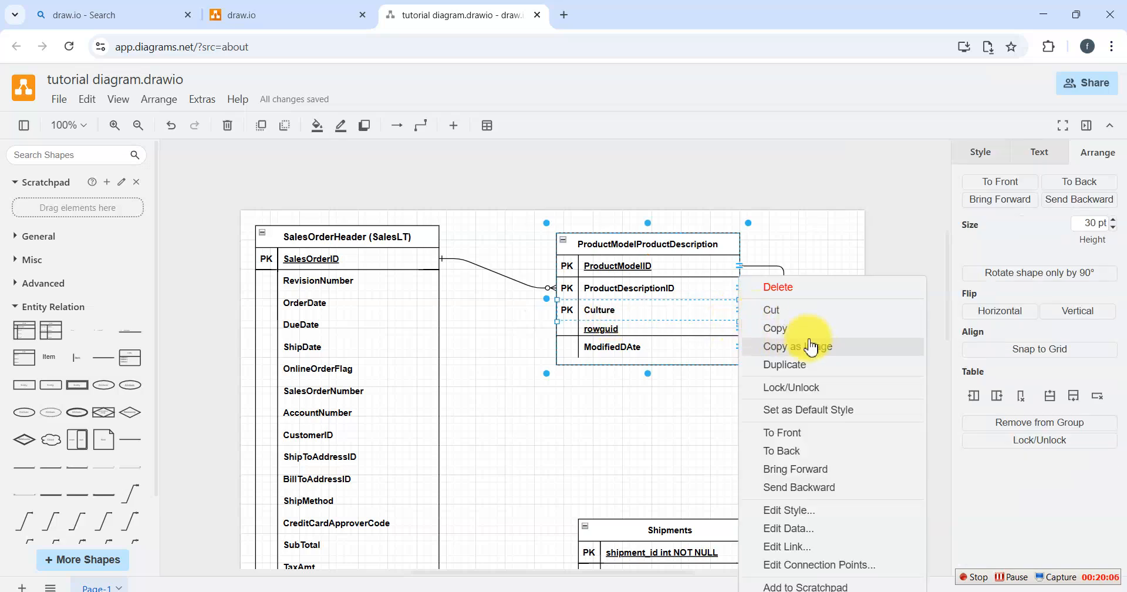
{"action": "left_click", "coordinate": [657, 445]}
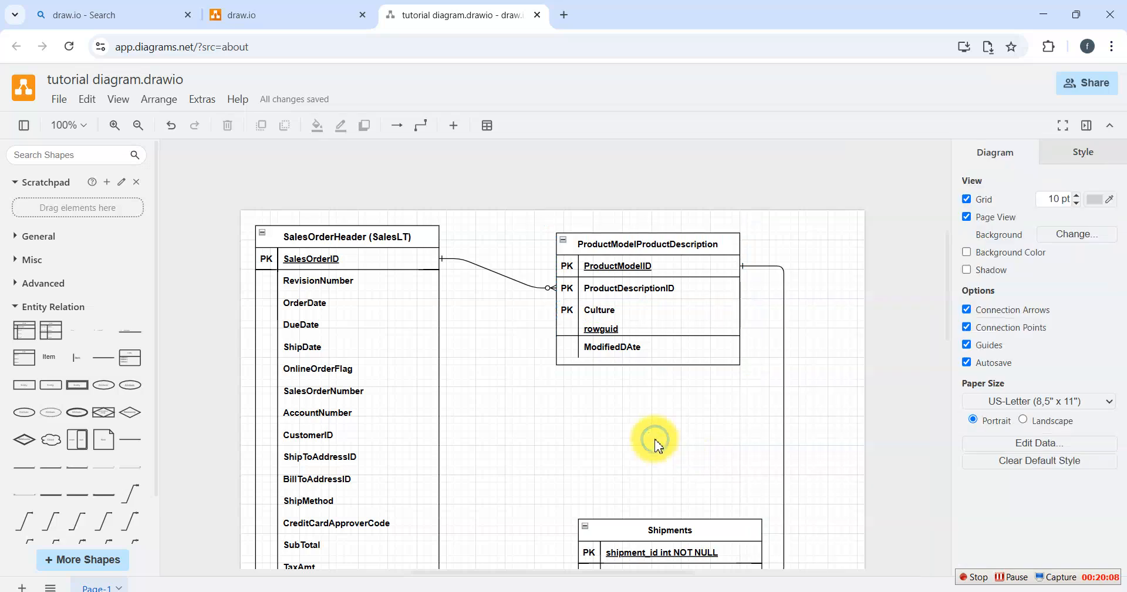
{"action": "left_click", "coordinate": [649, 308]}
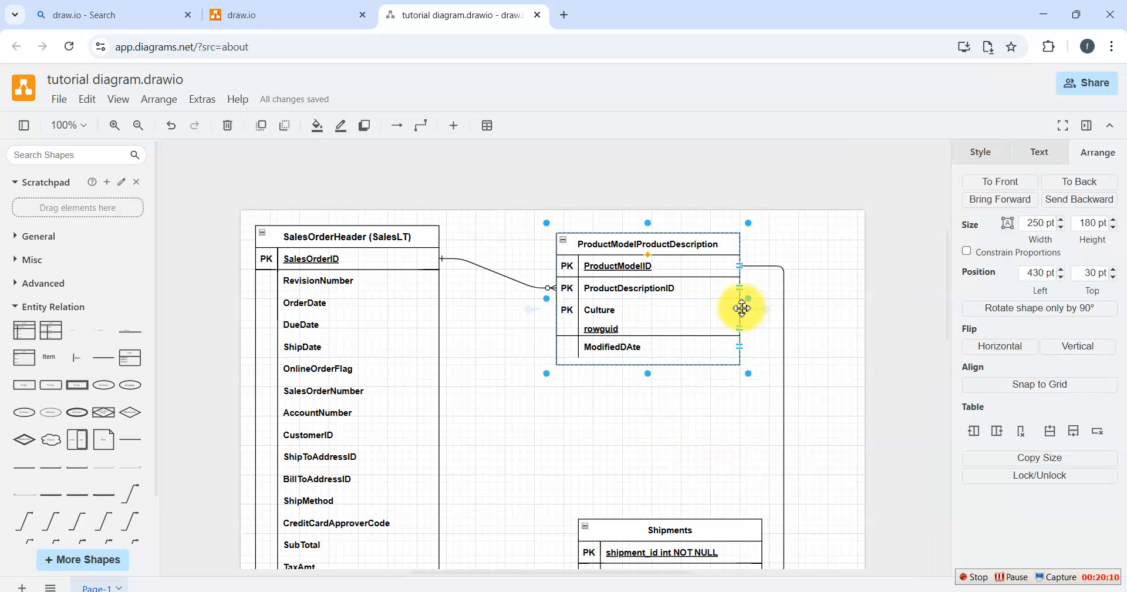
{"action": "left_click", "coordinate": [741, 307]}
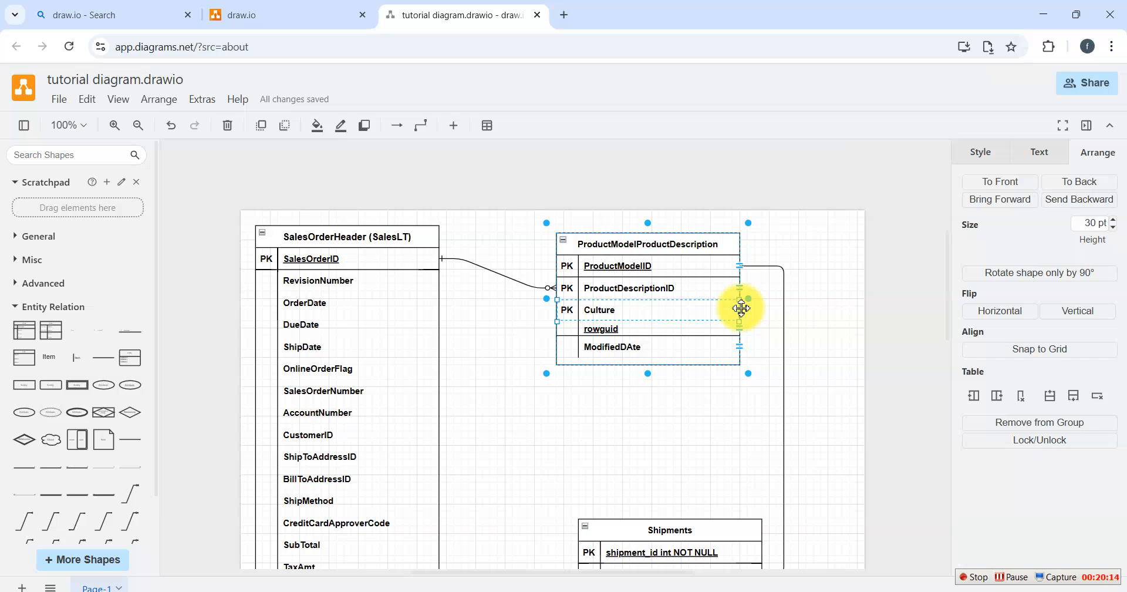
{"action": "left_click", "coordinate": [819, 294]}
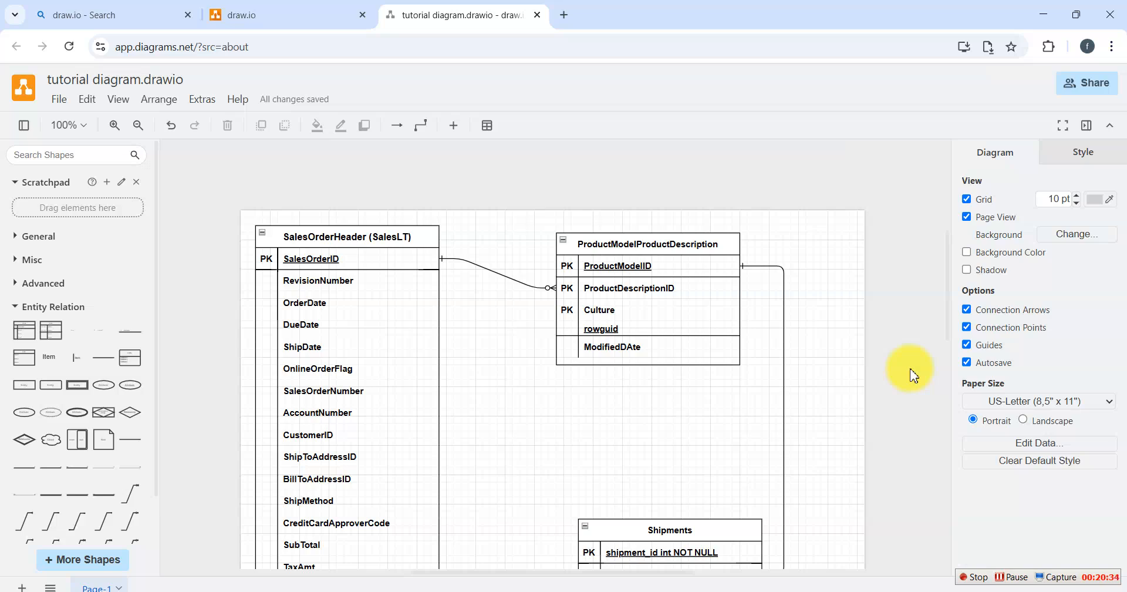
Step: Move the Shipments table up to just below ProductModelProductDescription and rename it SalesOrderDetails
{"action": "left_click", "coordinate": [701, 518]}
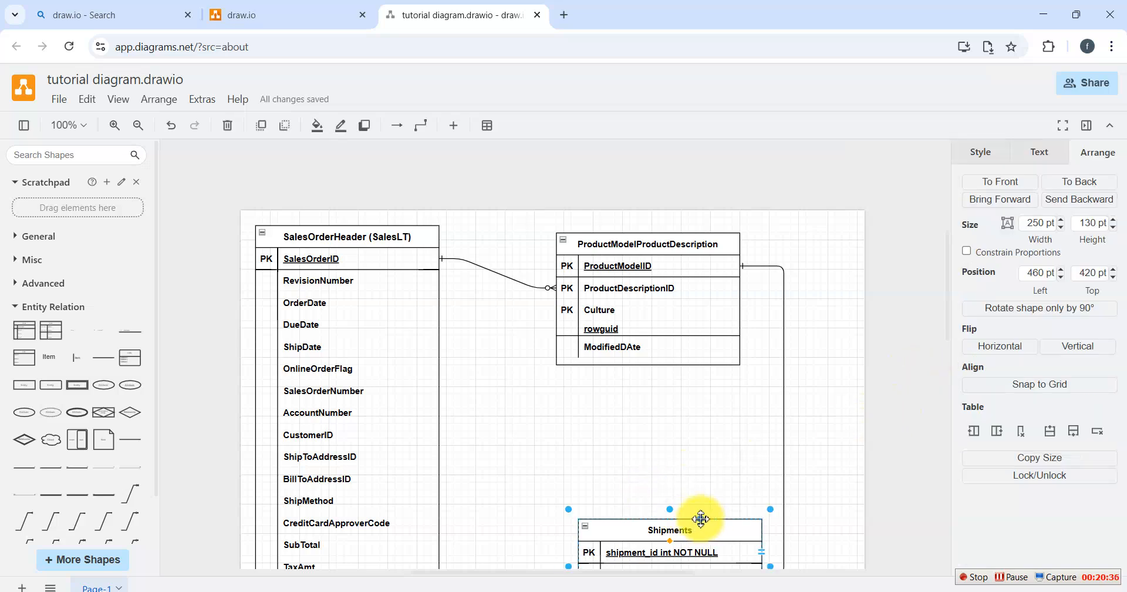
{"action": "left_click_drag", "start_coordinate": [701, 518], "coordinate": [661, 417]}
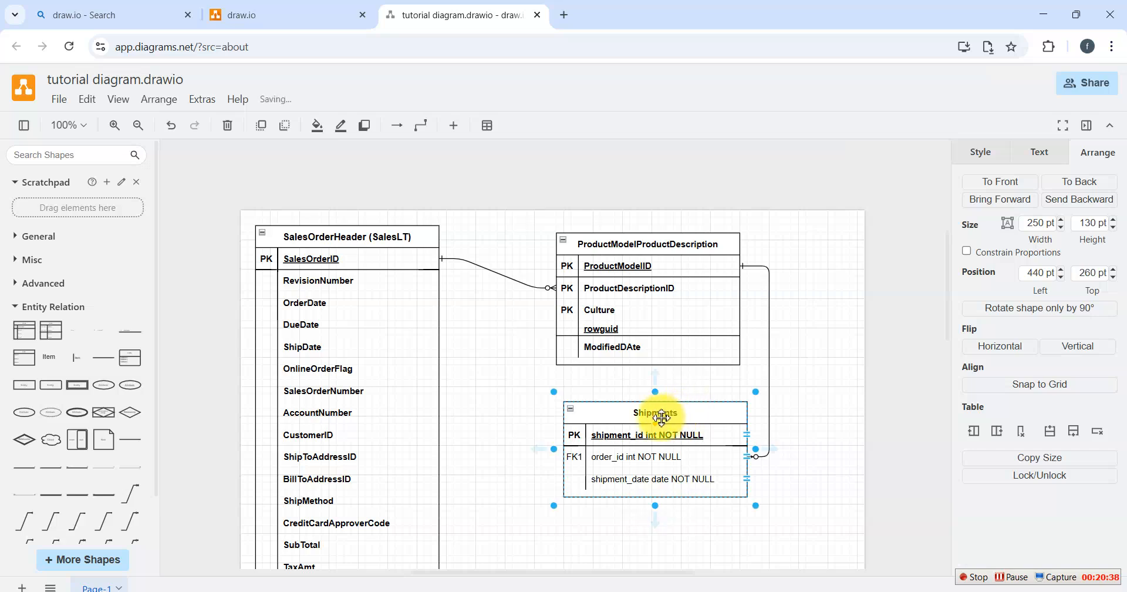
{"action": "double_click", "coordinate": [660, 415]}
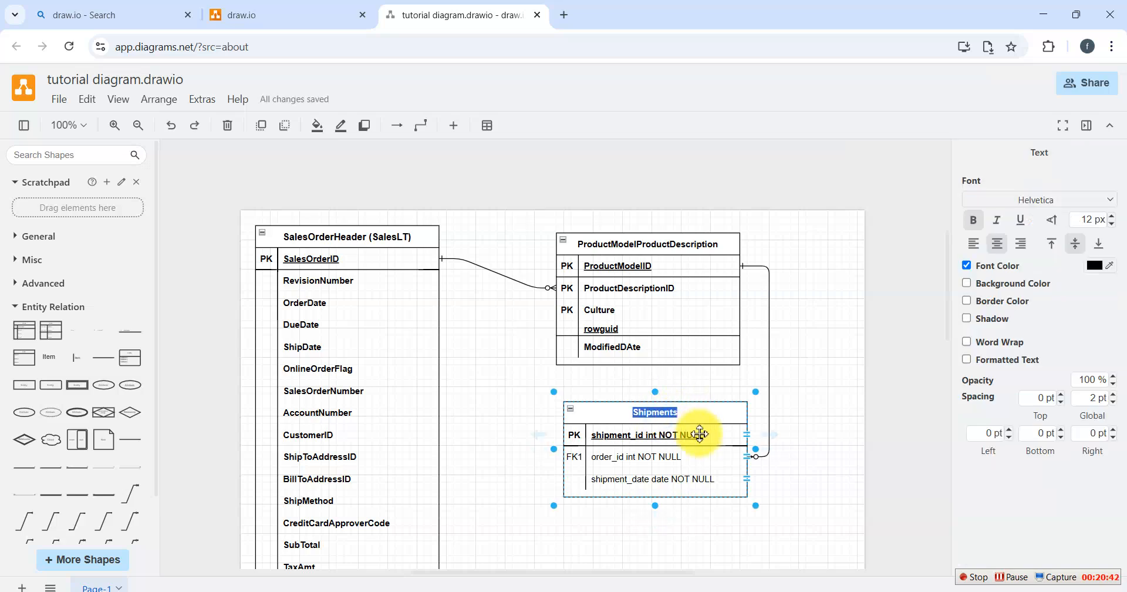
{"action": "type", "text": "SAle"}
{"action": "key", "text": "BackSpace"}
{"action": "key", "text": "BackSpace"}
{"action": "key", "text": "BackSpace"}
{"action": "type", "text": "alesOrderDetails"}
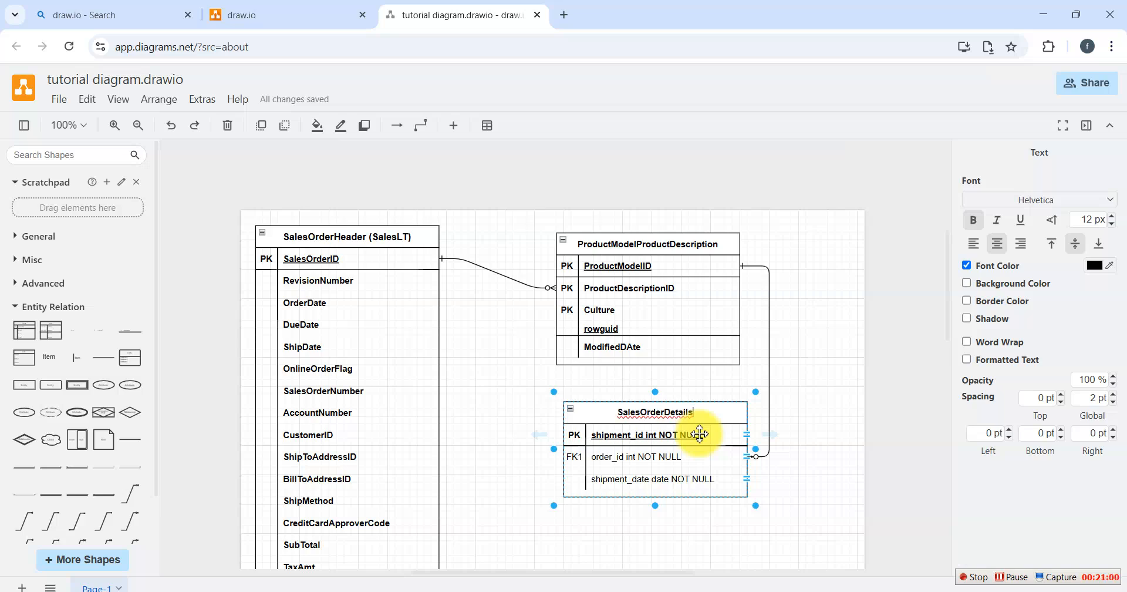
Step: Append (SalesLT) to the SalesOrderDetails table title
{"action": "type", "text": " ("}
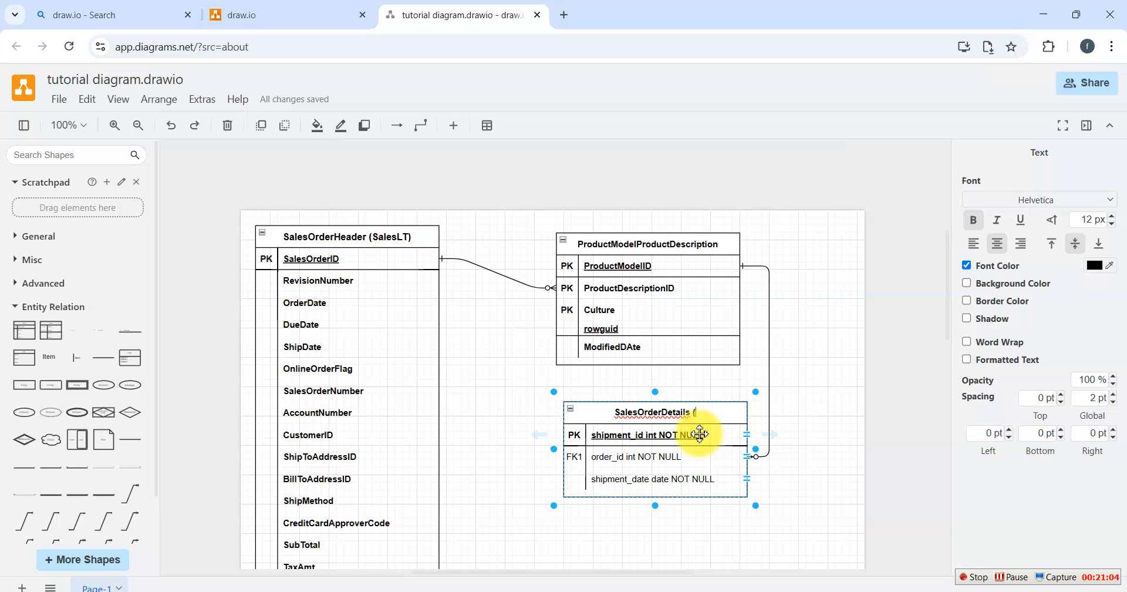
{"action": "type", "text": "Sales"}
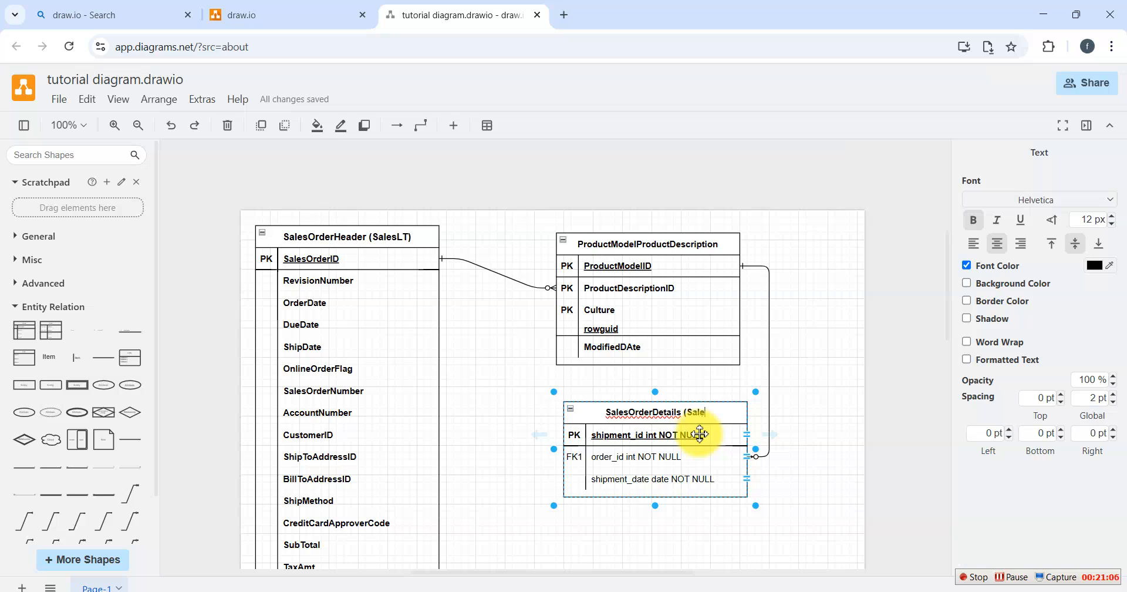
{"action": "type", "text": "L"}
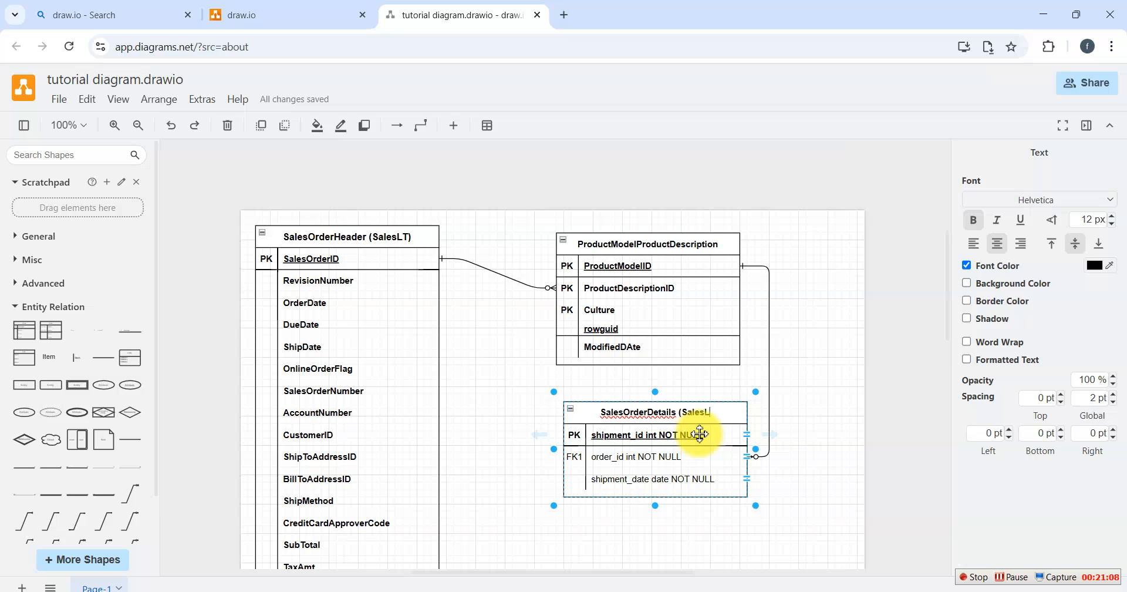
{"action": "type", "text": "T)"}
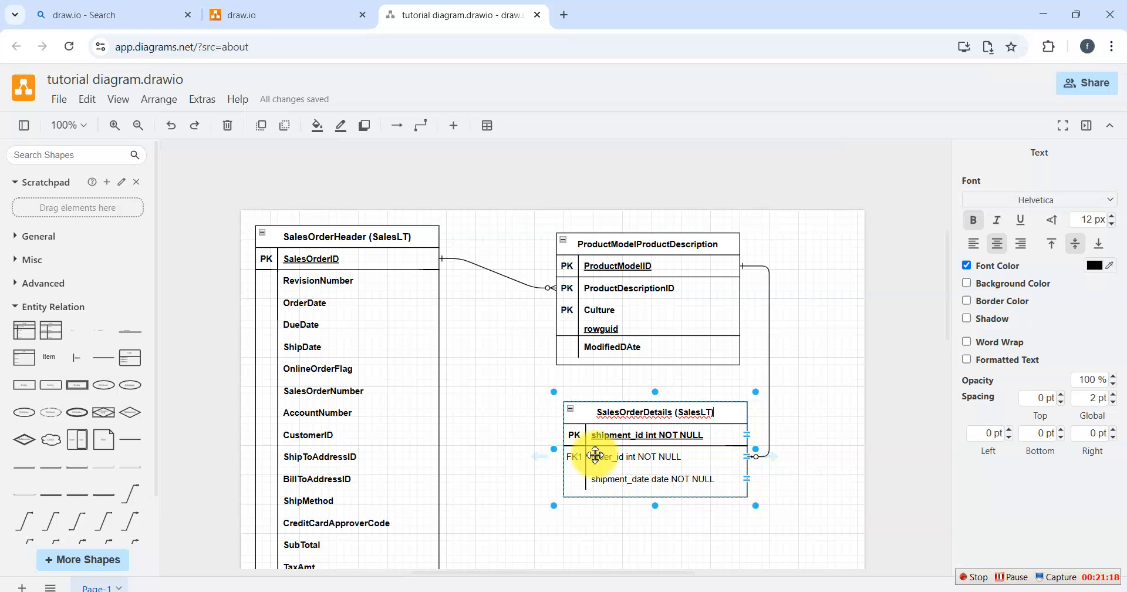
Step: Replace the primary key column name of the SalesOrderDetails table with SalesOrderID
{"action": "double_click", "coordinate": [619, 435]}
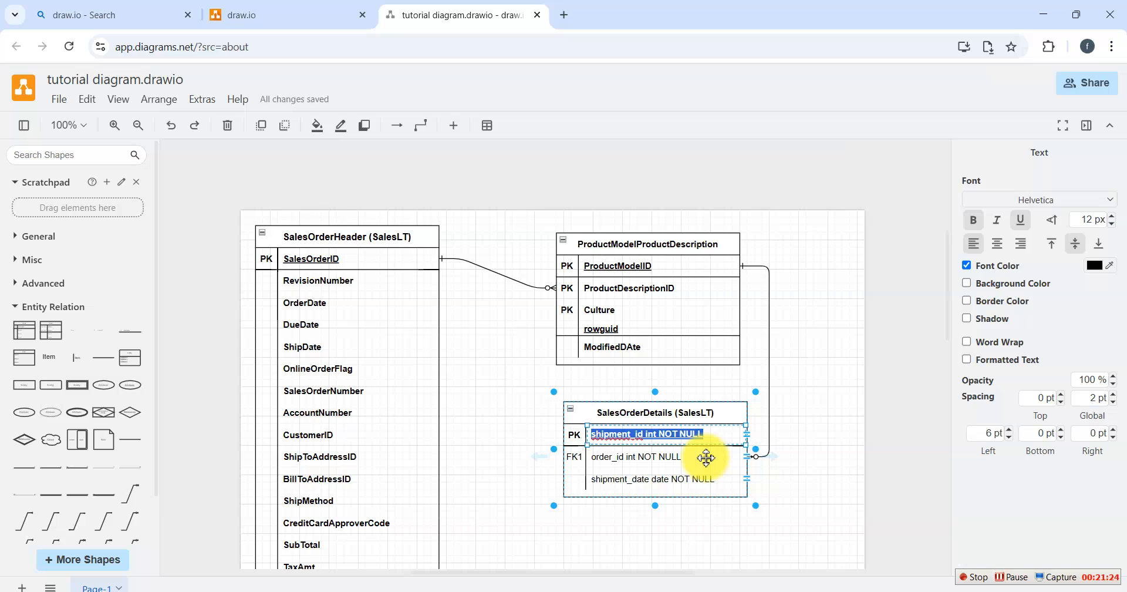
{"action": "type", "text": "Sales"}
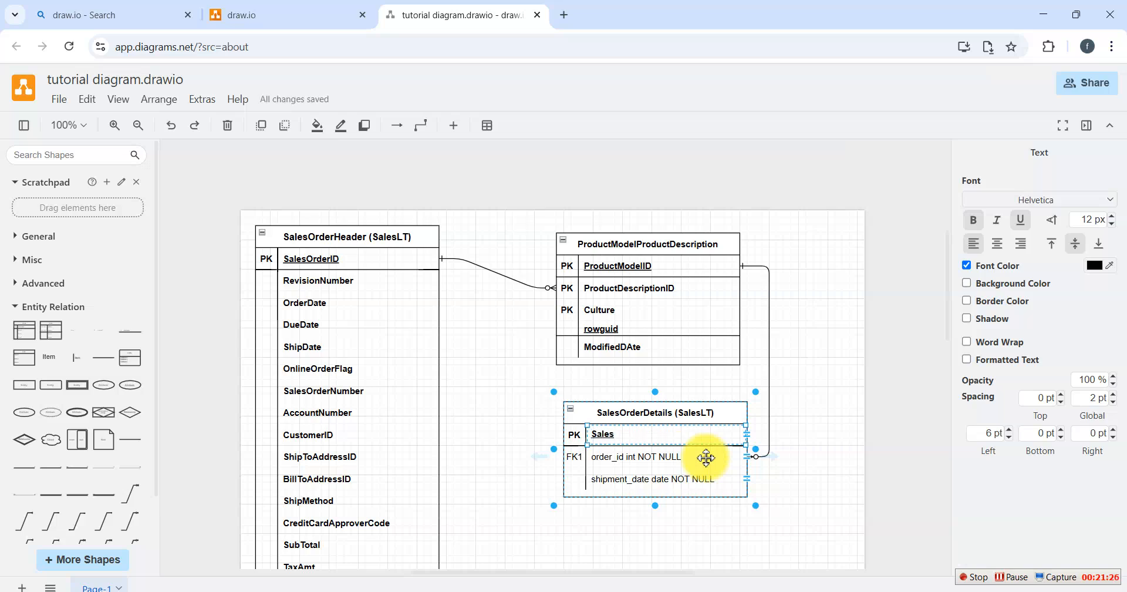
{"action": "type", "text": "OrderID"}
Step: Make the FK1 row's column name in the SalesOrderDetails table bold and change it to SalesorderDetails
{"action": "double_click", "coordinate": [629, 456]}
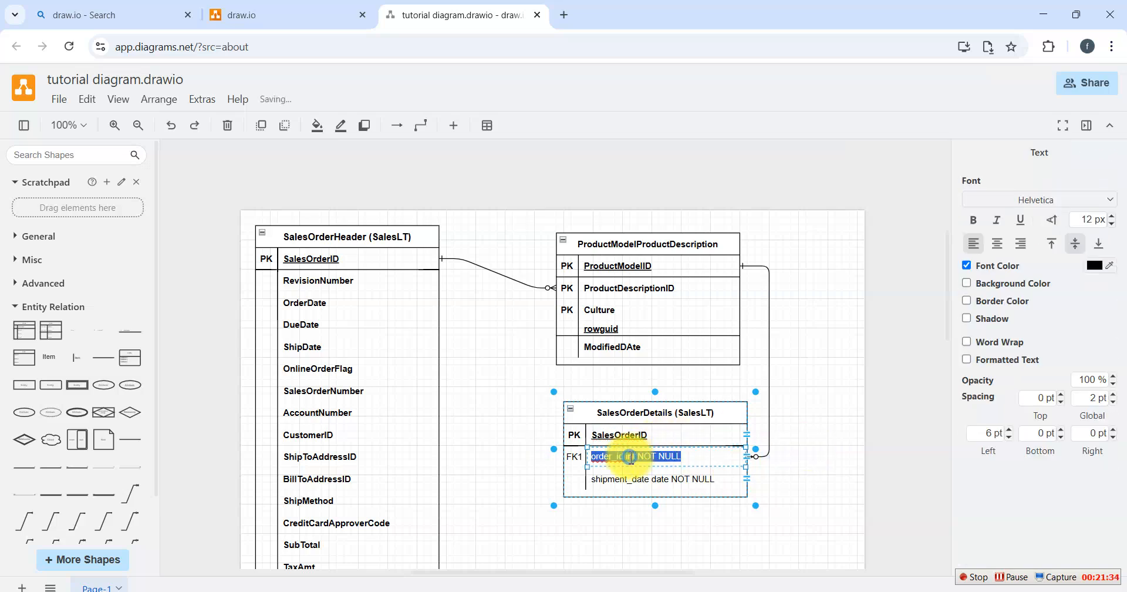
{"action": "left_click", "coordinate": [973, 219]}
{"action": "double_click", "coordinate": [634, 457]}
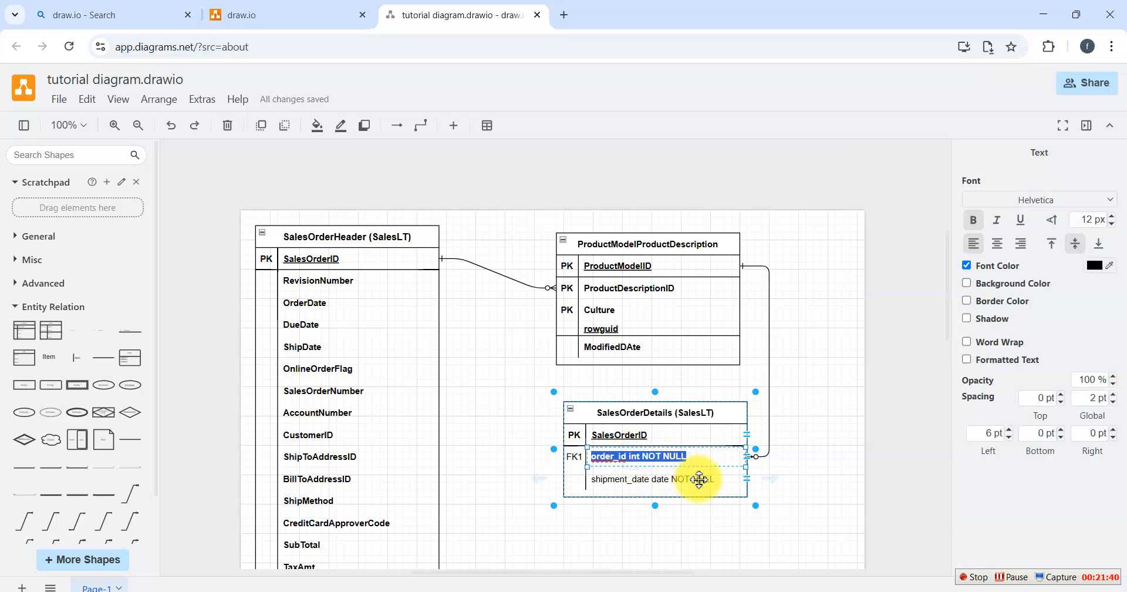
{"action": "type", "text": "S"}
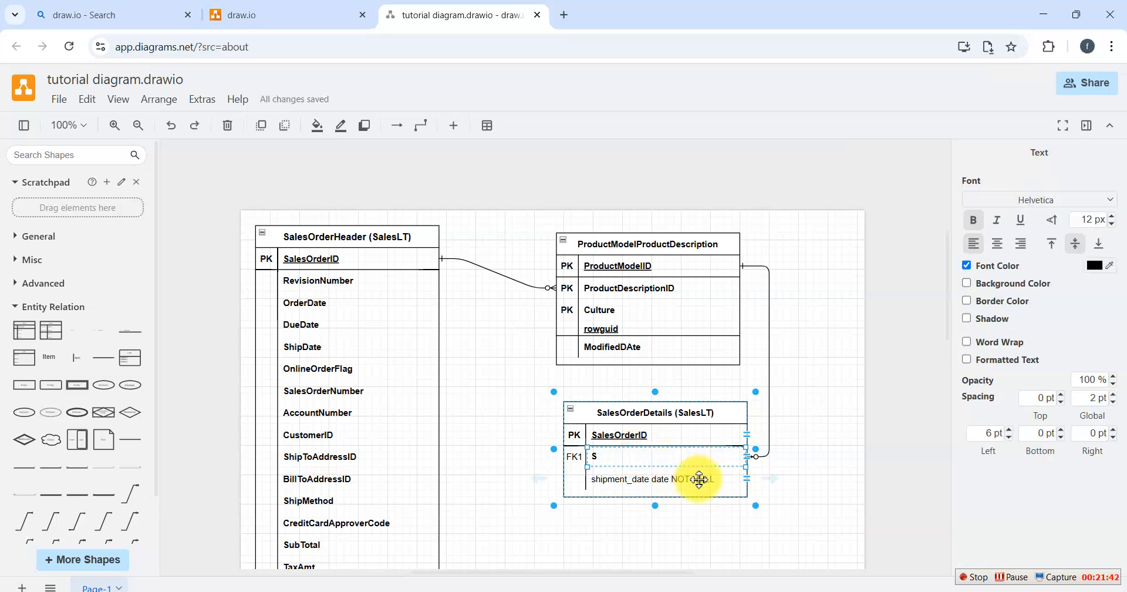
{"action": "type", "text": "AlesorderDetails"}
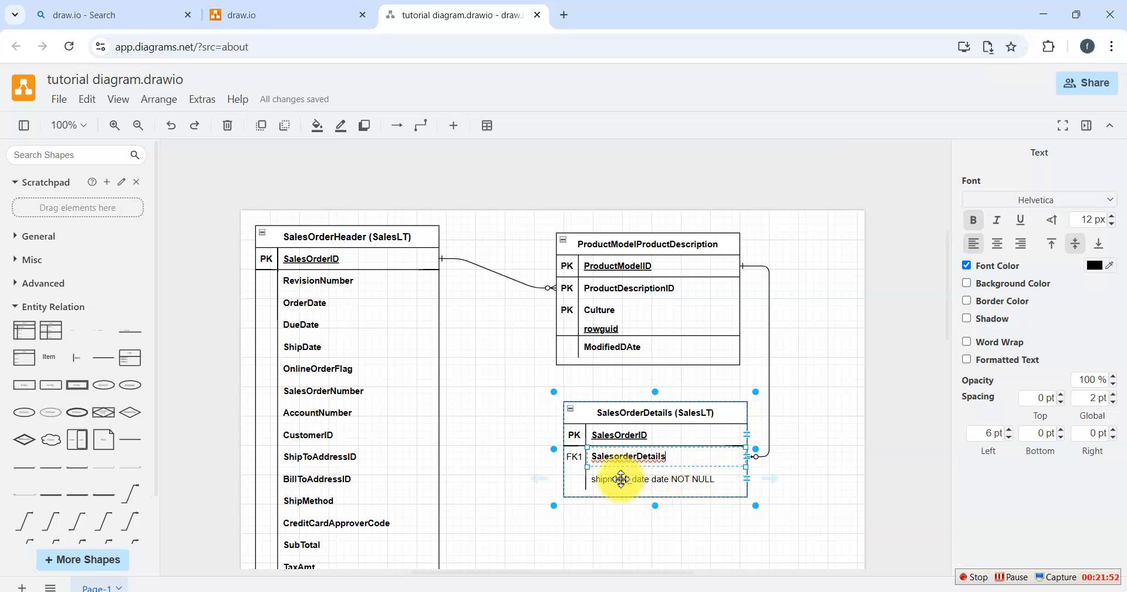
Step: Make the shipment_date row's text in the SalesOrderDetails table bold and rename it OrderQty
{"action": "left_click", "coordinate": [620, 479]}
{"action": "double_click", "coordinate": [620, 479]}
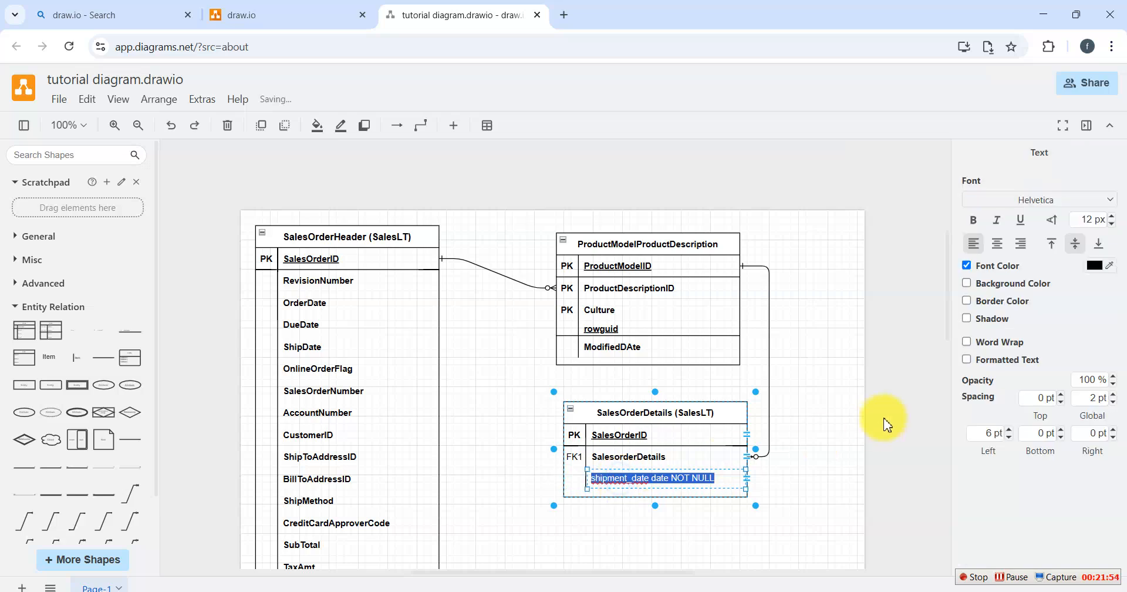
{"action": "left_click", "coordinate": [979, 214]}
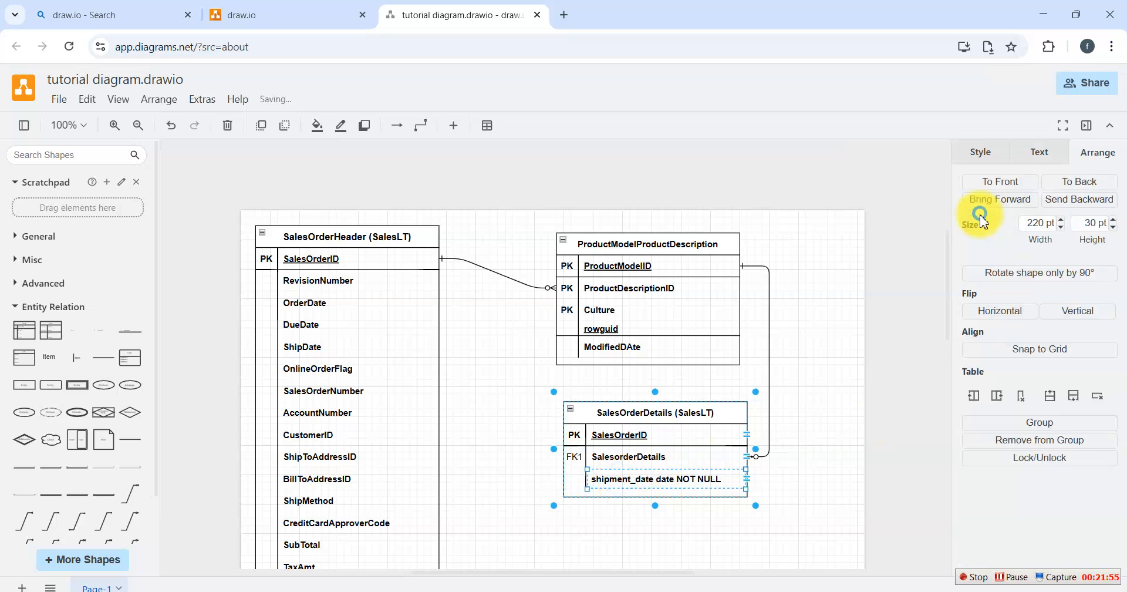
{"action": "double_click", "coordinate": [644, 478]}
{"action": "type", "text": "O"}
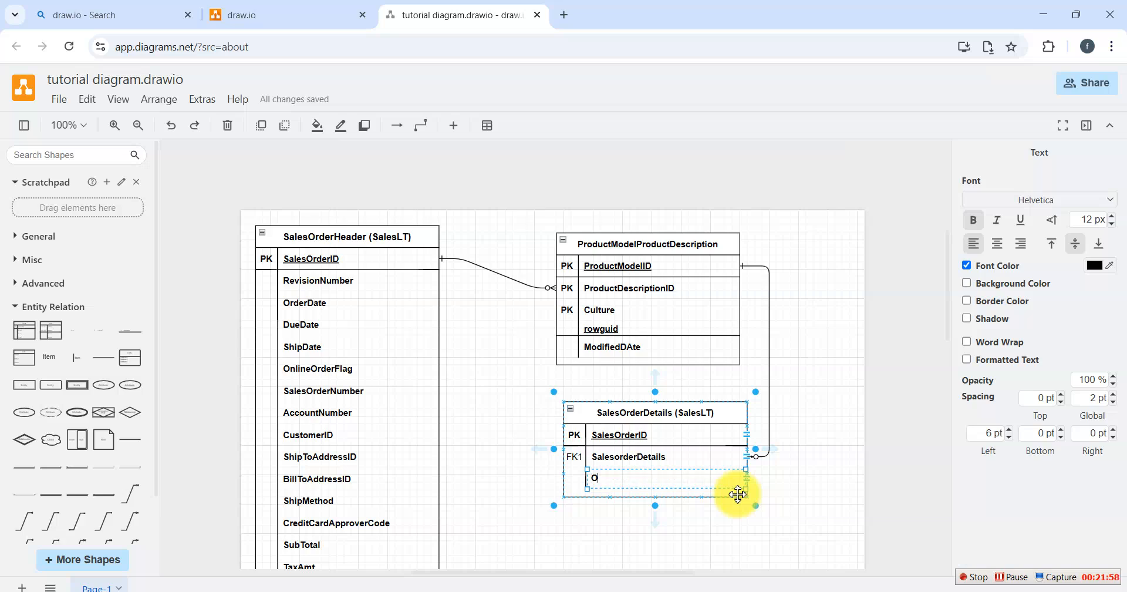
{"action": "type", "text": "rderQ"}
{"action": "key", "text": "BackSpace"}
{"action": "key", "text": "BackSpace"}
{"action": "type", "text": "ty"}
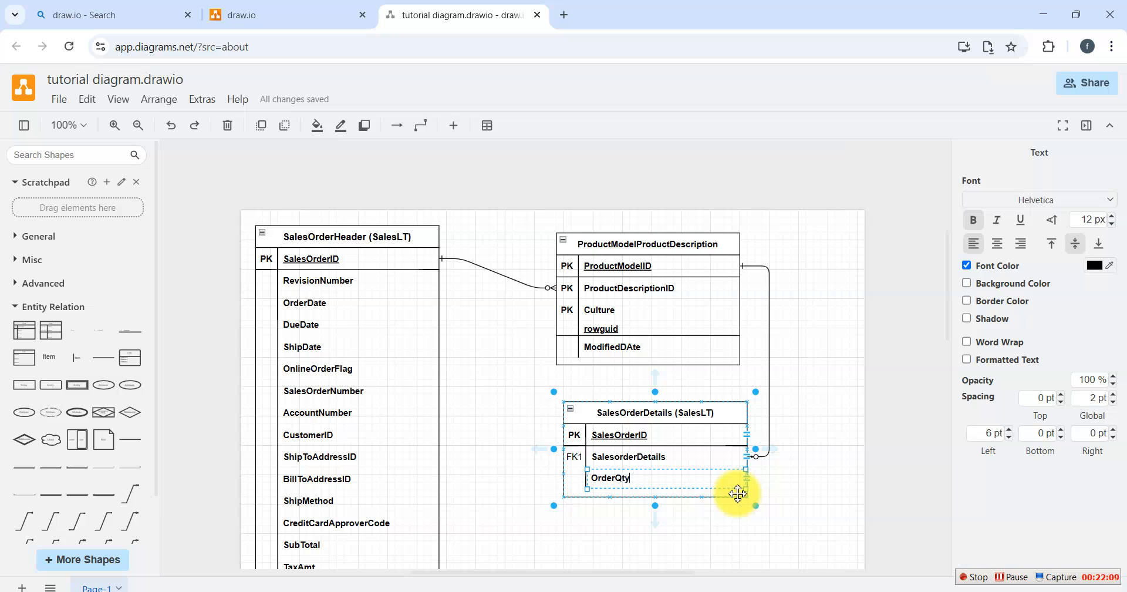
{"action": "left_click", "coordinate": [716, 520]}
Step: Duplicate the OrderQty row once within the SalesOrderDetails table
{"action": "left_click", "coordinate": [673, 479]}
{"action": "left_click", "coordinate": [634, 480]}
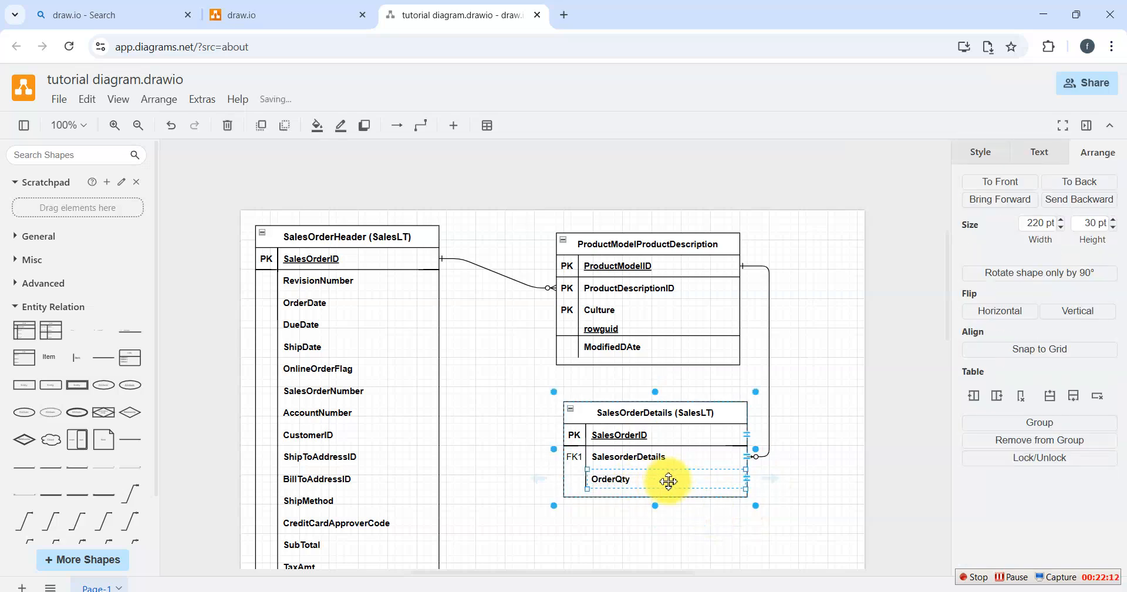
{"action": "right_click", "coordinate": [749, 484]}
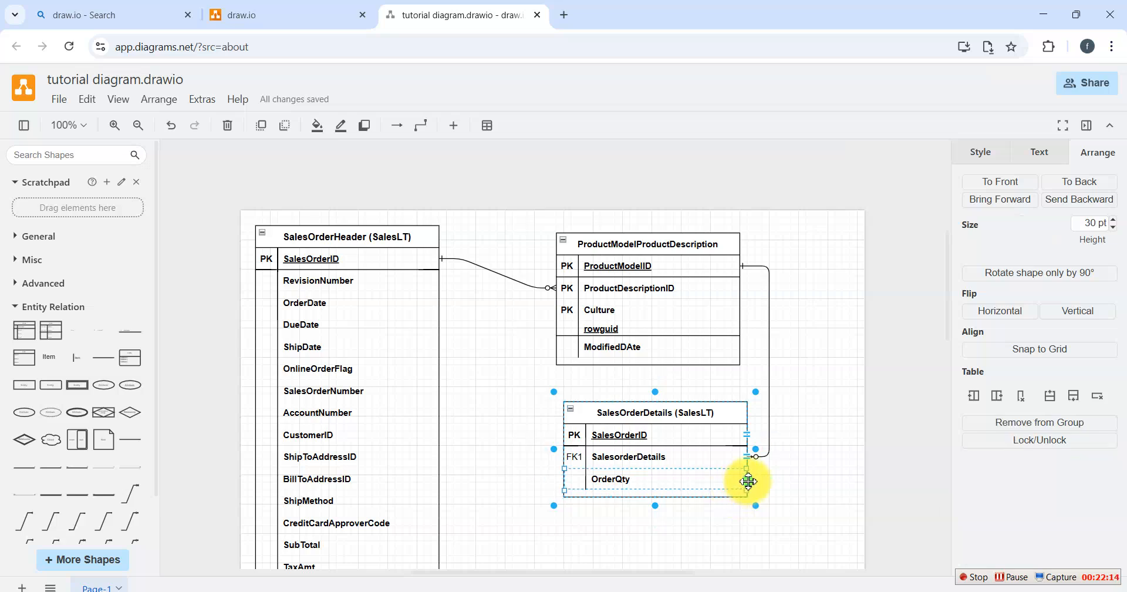
{"action": "left_click", "coordinate": [795, 364]}
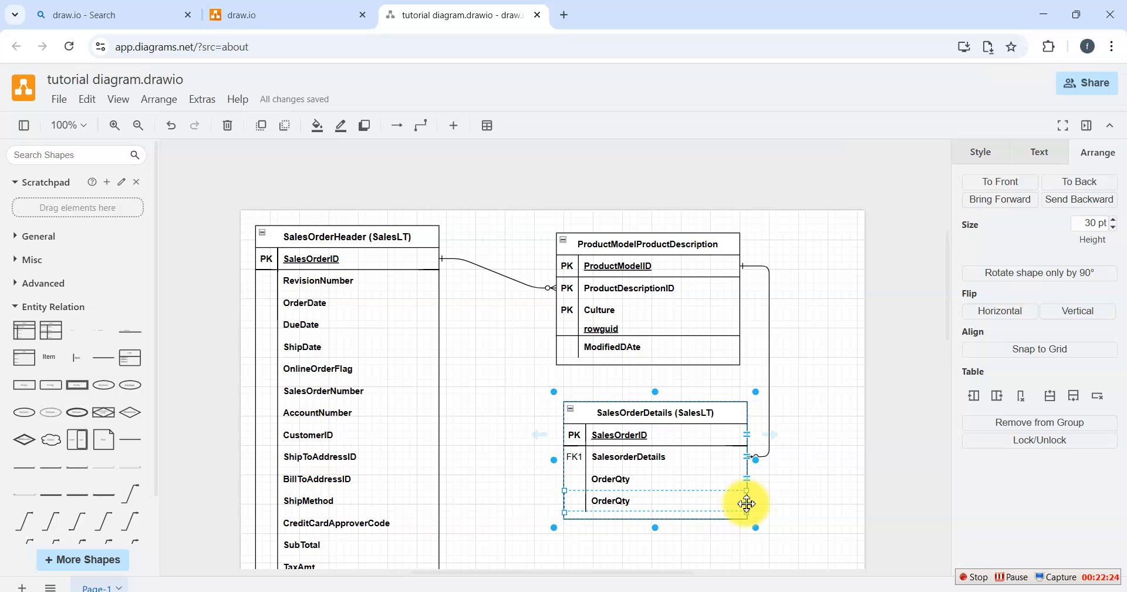
{"action": "right_click", "coordinate": [748, 505]}
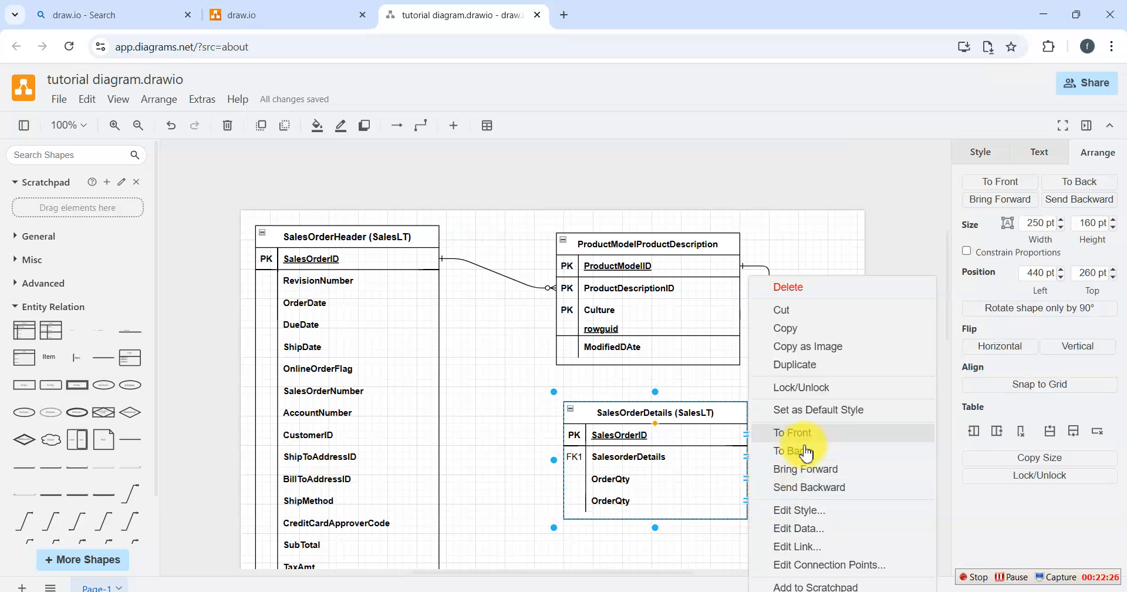
{"action": "left_click", "coordinate": [805, 367]}
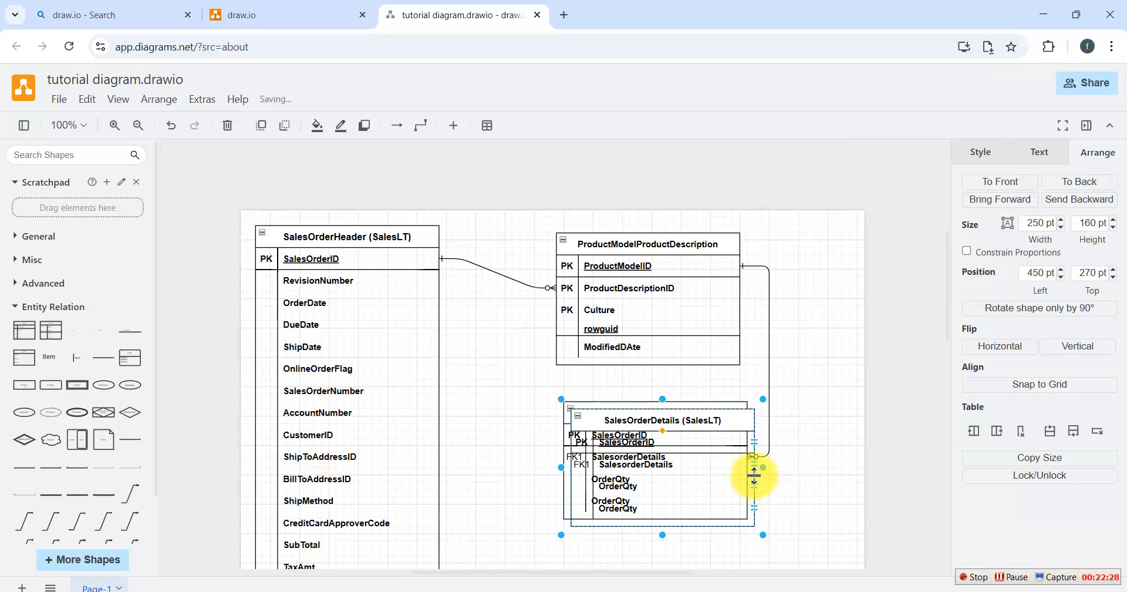
{"action": "key", "text": "ctrl+z"}
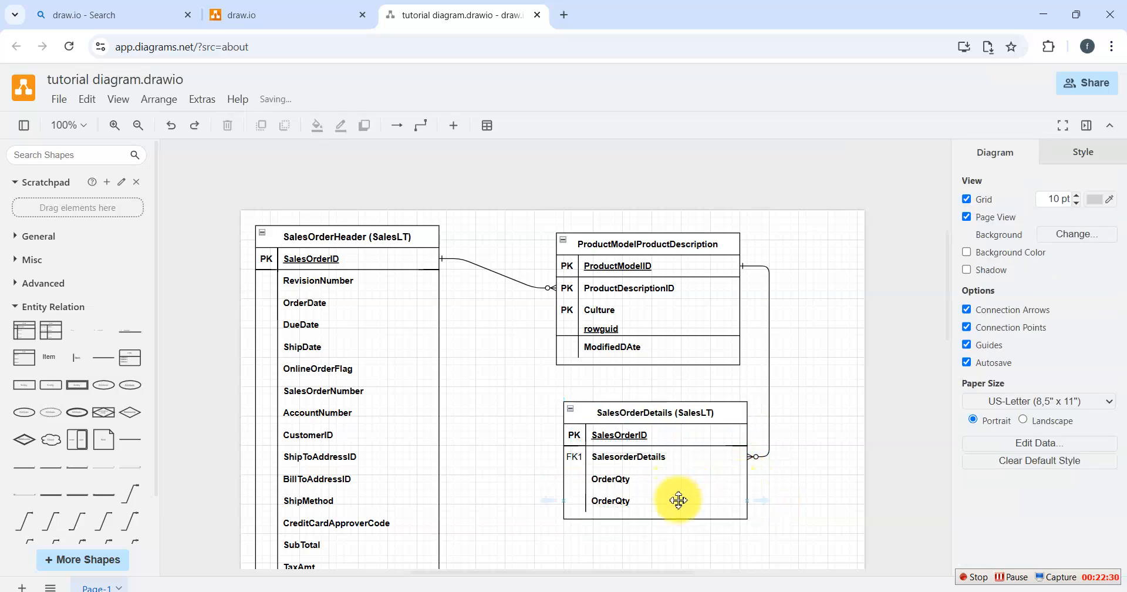
Step: Duplicate the OrderQty row five more times at the end of the SalesOrderDetails table
{"action": "left_click", "coordinate": [695, 504]}
{"action": "left_click", "coordinate": [655, 501]}
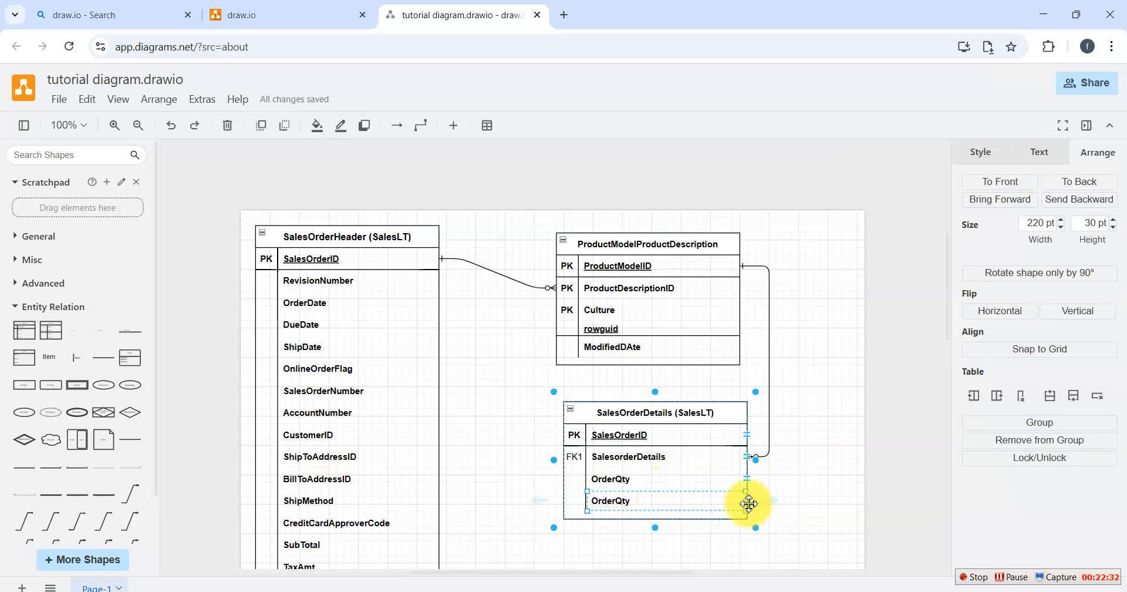
{"action": "right_click", "coordinate": [750, 508]}
{"action": "left_click", "coordinate": [792, 365]}
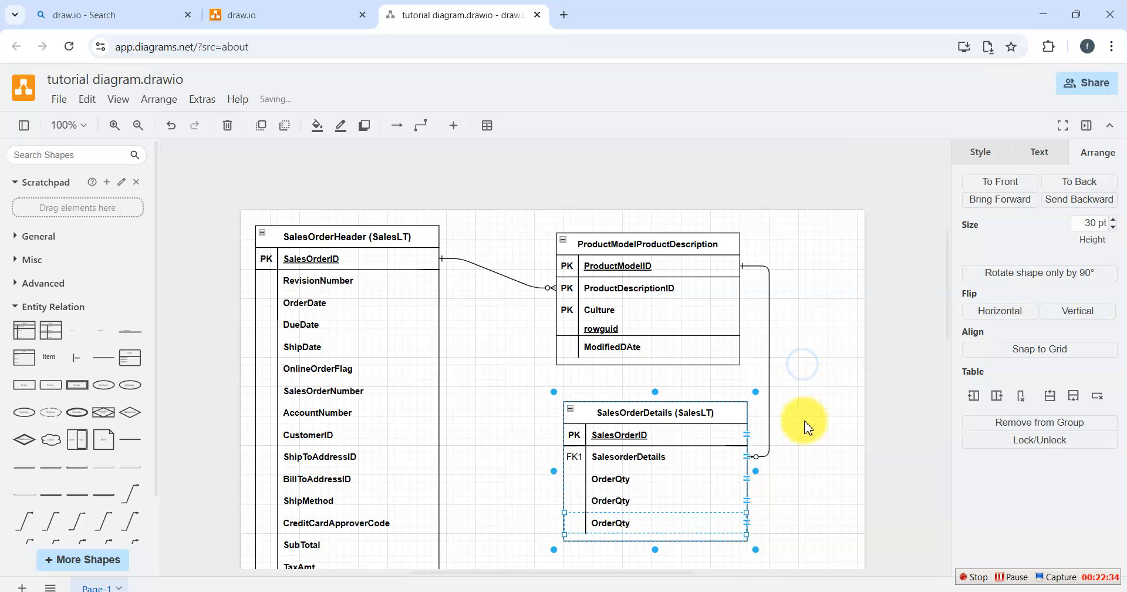
{"action": "right_click", "coordinate": [750, 521]}
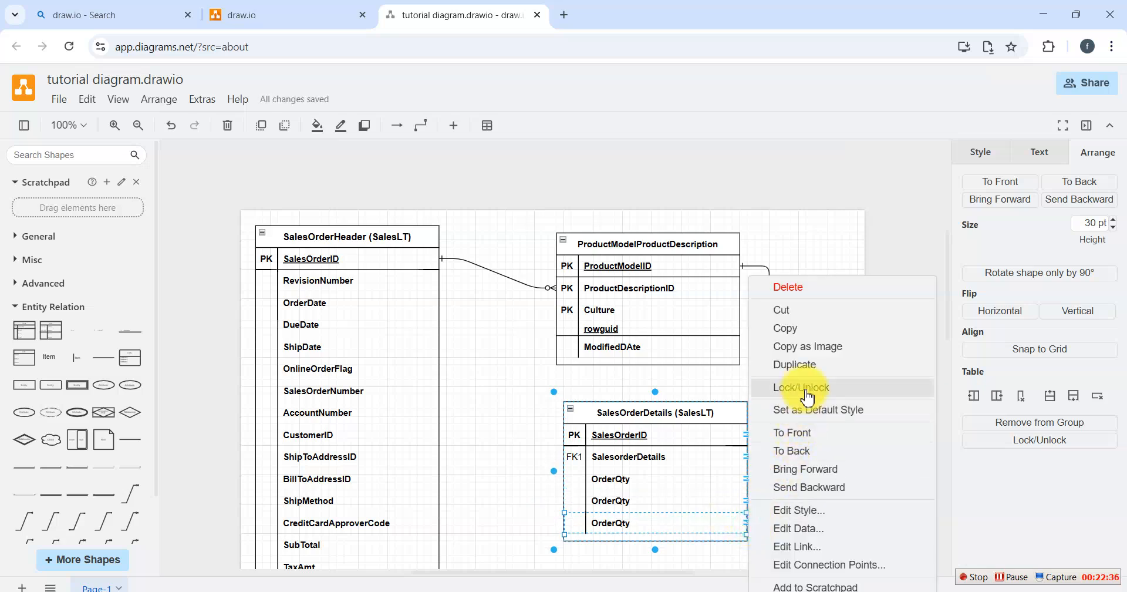
{"action": "left_click", "coordinate": [802, 366]}
{"action": "left_click", "coordinate": [746, 523]}
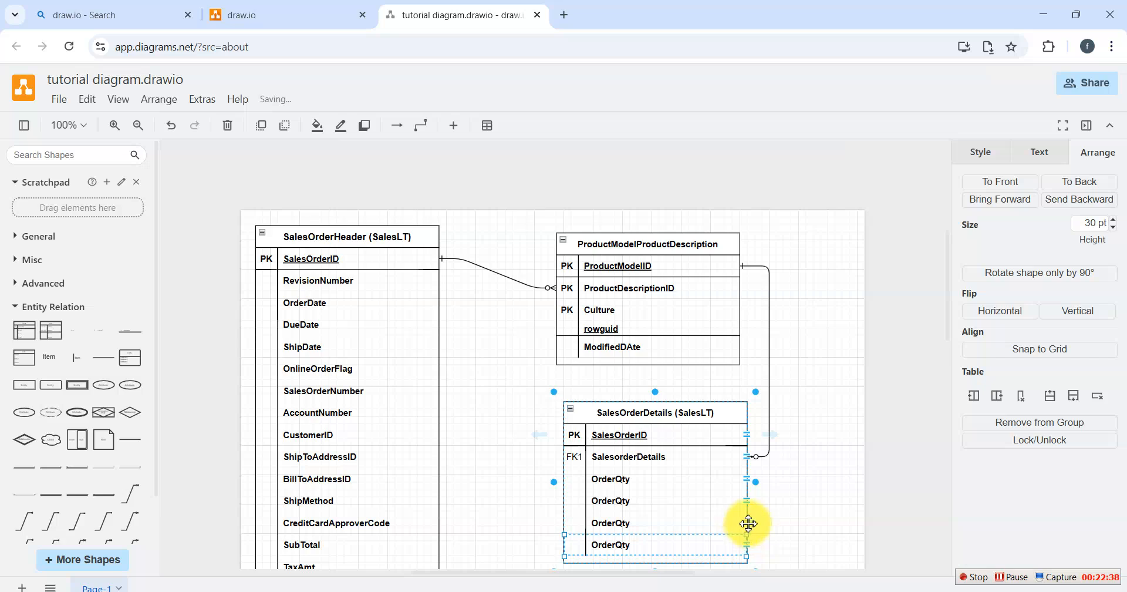
{"action": "right_click", "coordinate": [754, 525]}
{"action": "left_click", "coordinate": [799, 364]}
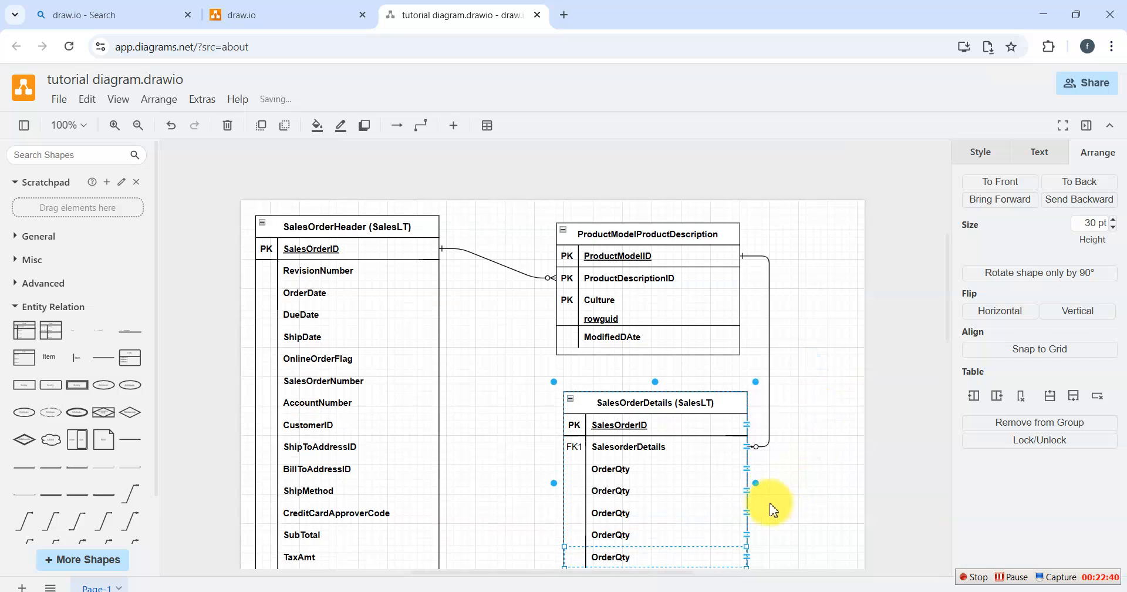
{"action": "right_click", "coordinate": [746, 534]}
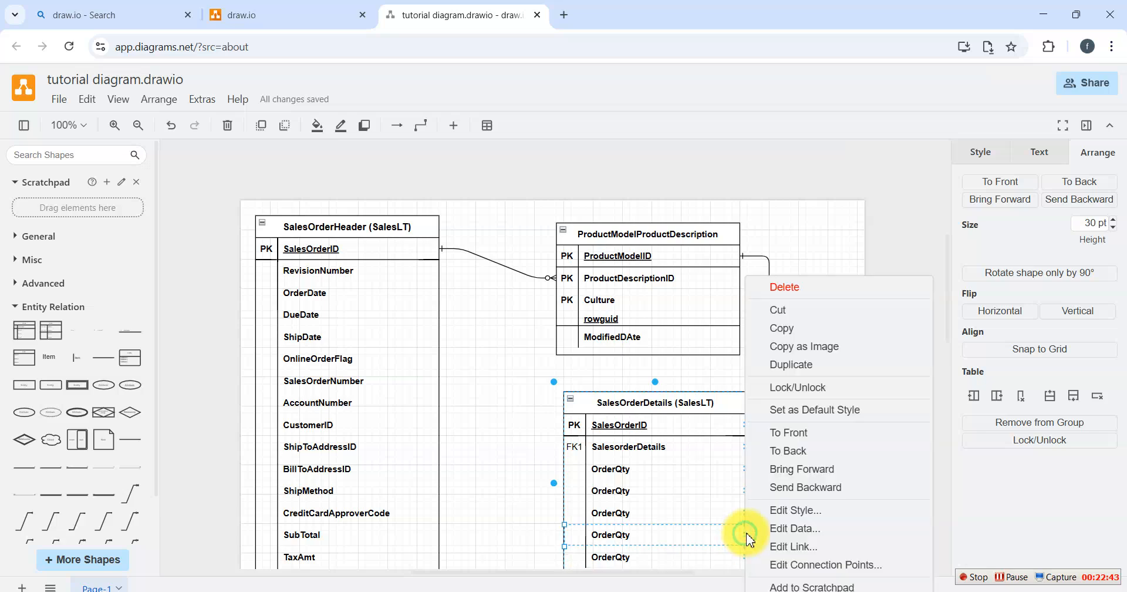
{"action": "left_click", "coordinate": [786, 359]}
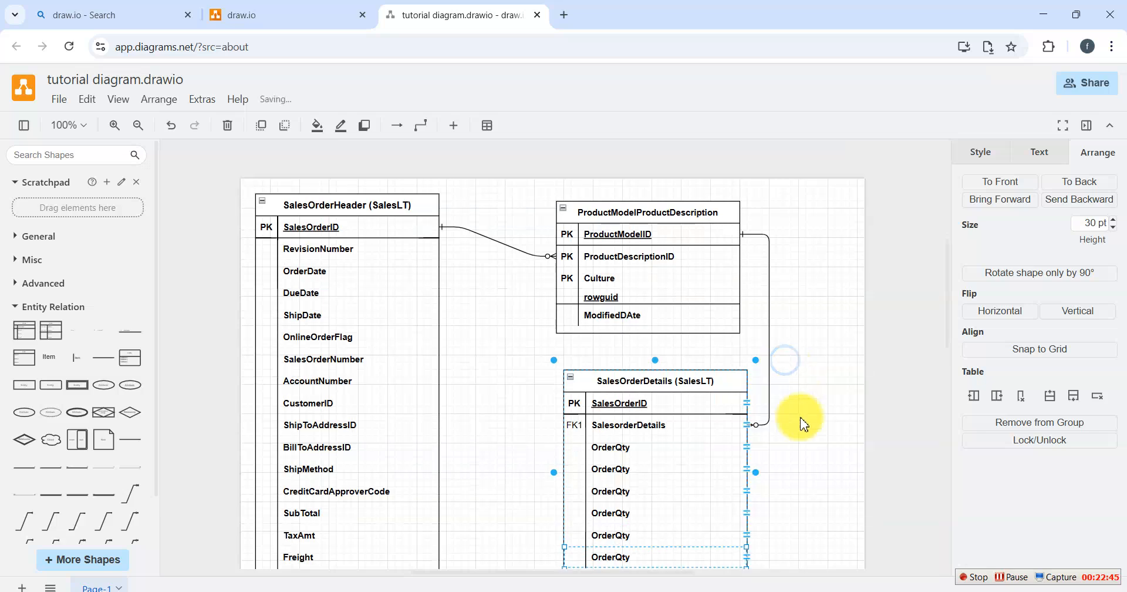
{"action": "right_click", "coordinate": [749, 532]}
{"action": "left_click", "coordinate": [785, 360]}
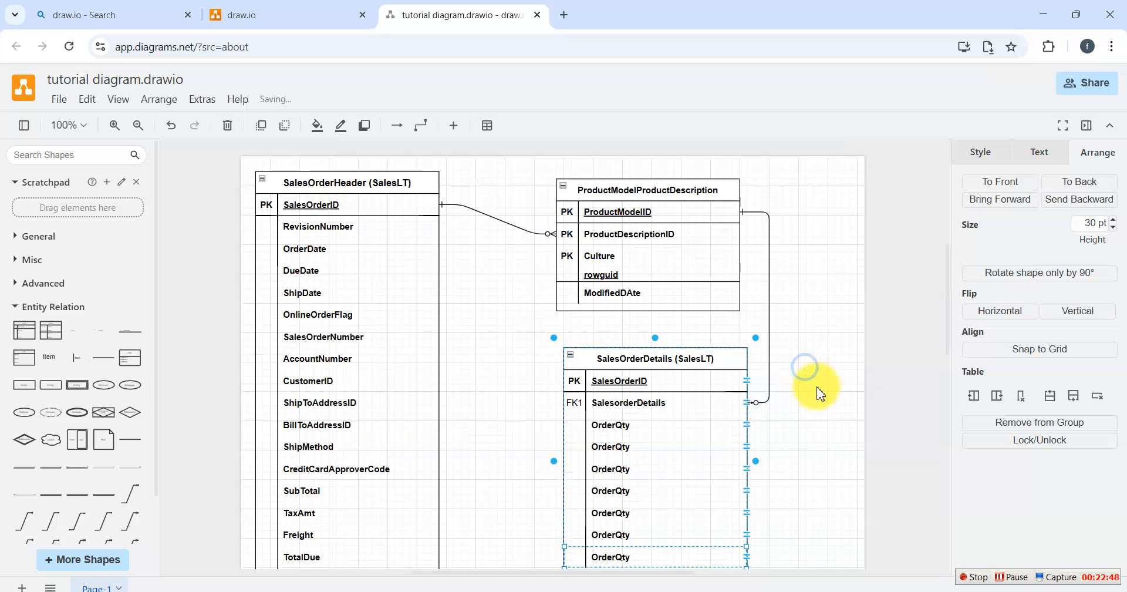
Step: Rename the first two duplicated OrderQty rows of the SalesOrderDetails table ProductID and UnitPrice
{"action": "left_click_drag", "start_coordinate": [949, 326], "coordinate": [950, 360]}
{"action": "left_click", "coordinate": [611, 327]}
{"action": "double_click", "coordinate": [611, 327]}
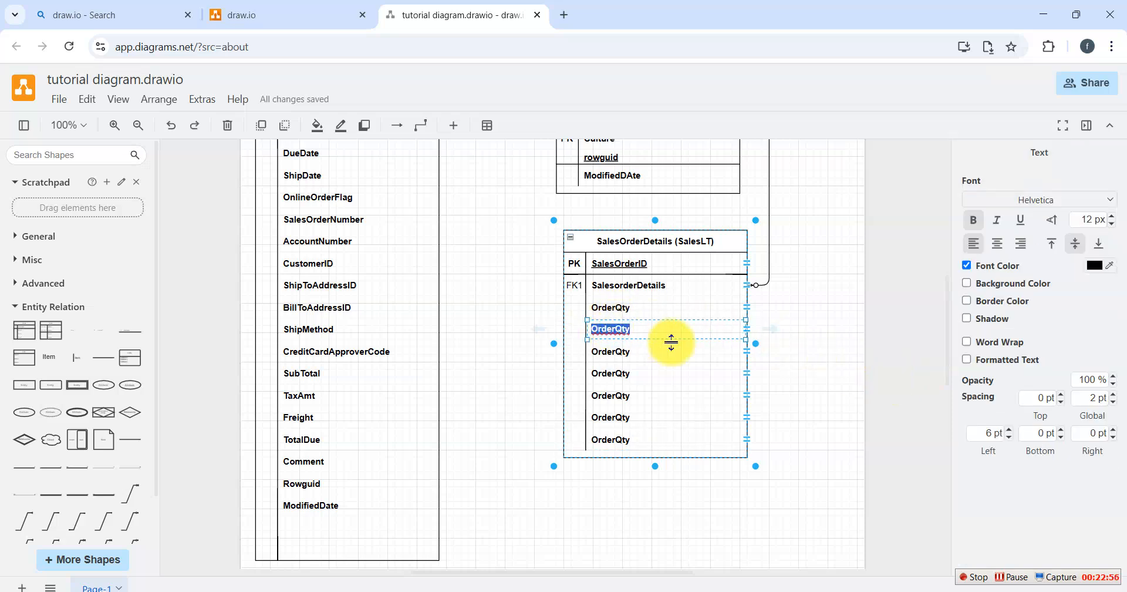
{"action": "type", "text": "ProductID"}
{"action": "double_click", "coordinate": [627, 351]}
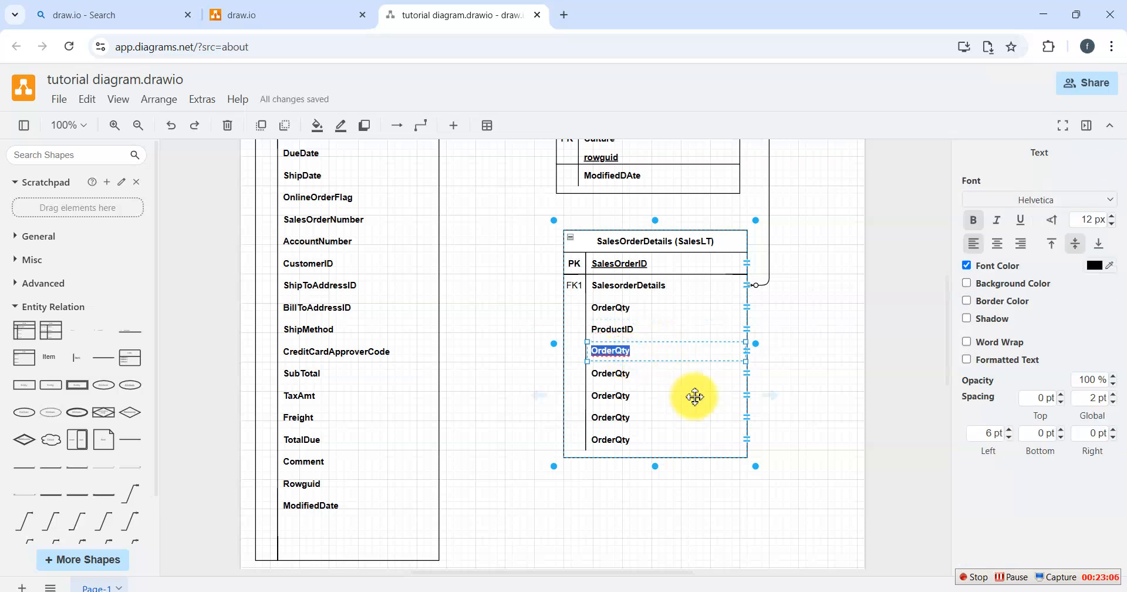
{"action": "type", "text": "UnitPrice"}
Step: Rename the two OrderQty rows below UnitPrice as UnitPriceDiscount and LineTotal
{"action": "double_click", "coordinate": [619, 372]}
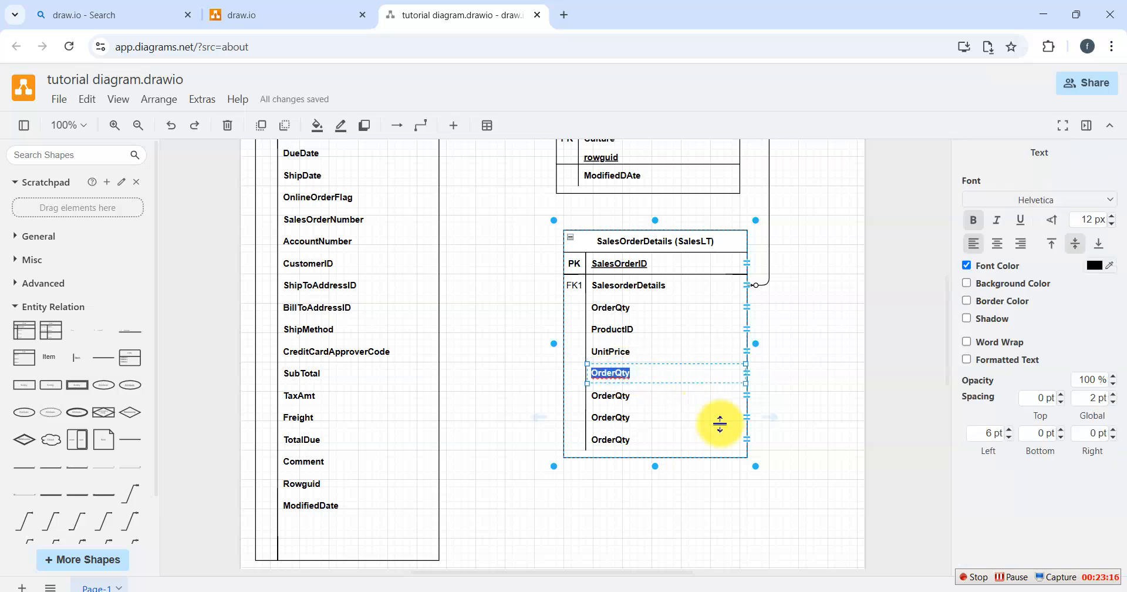
{"action": "type", "text": "UnitPriceDiscounr"}
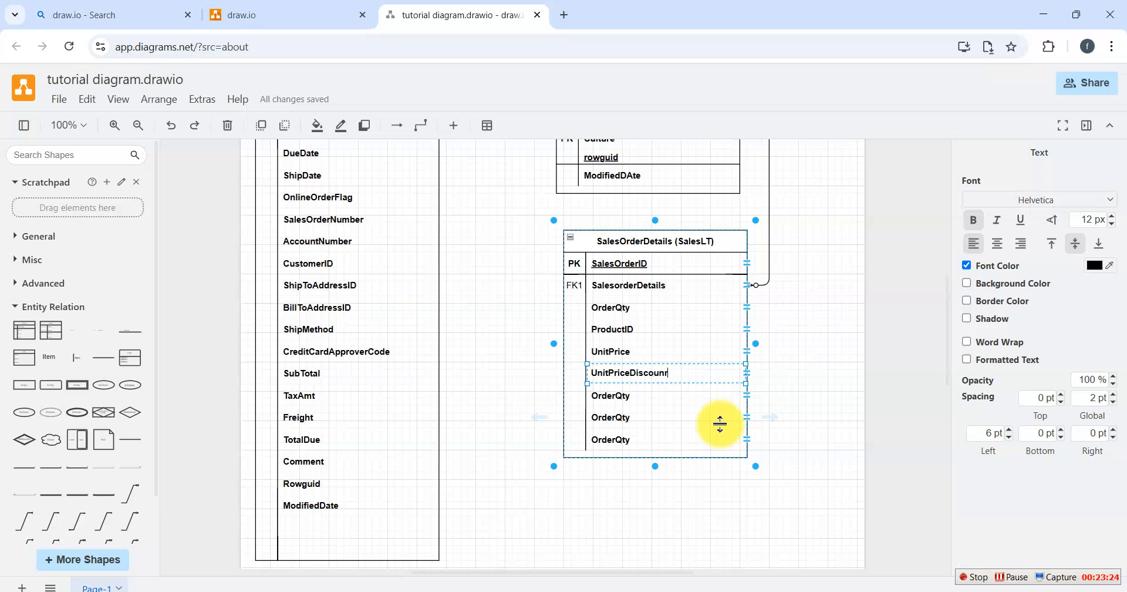
{"action": "key", "text": "BackSpace"}
{"action": "type", "text": "t"}
{"action": "double_click", "coordinate": [608, 395]}
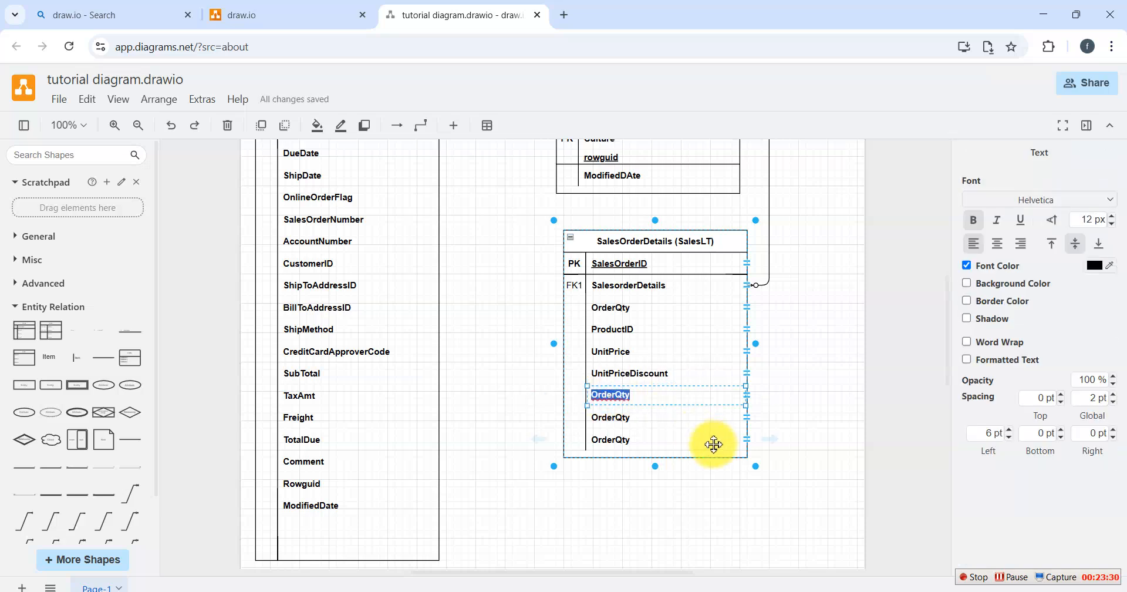
{"action": "type", "text": "LineTotal"}
Step: Rename the last two OrderQty rows of the SalesOrderDetails table as rowguid and ModifiedDAte
{"action": "scroll", "coordinate": [711, 443], "scroll_direction": "up", "scroll_amount": 1}
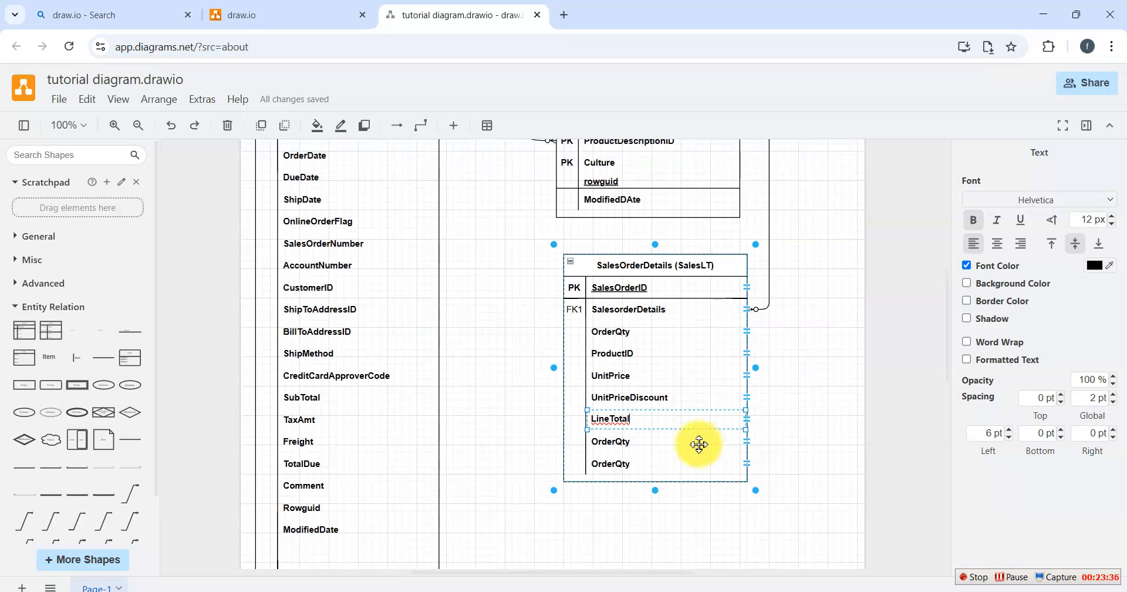
{"action": "left_click", "coordinate": [621, 440]}
{"action": "double_click", "coordinate": [621, 441]}
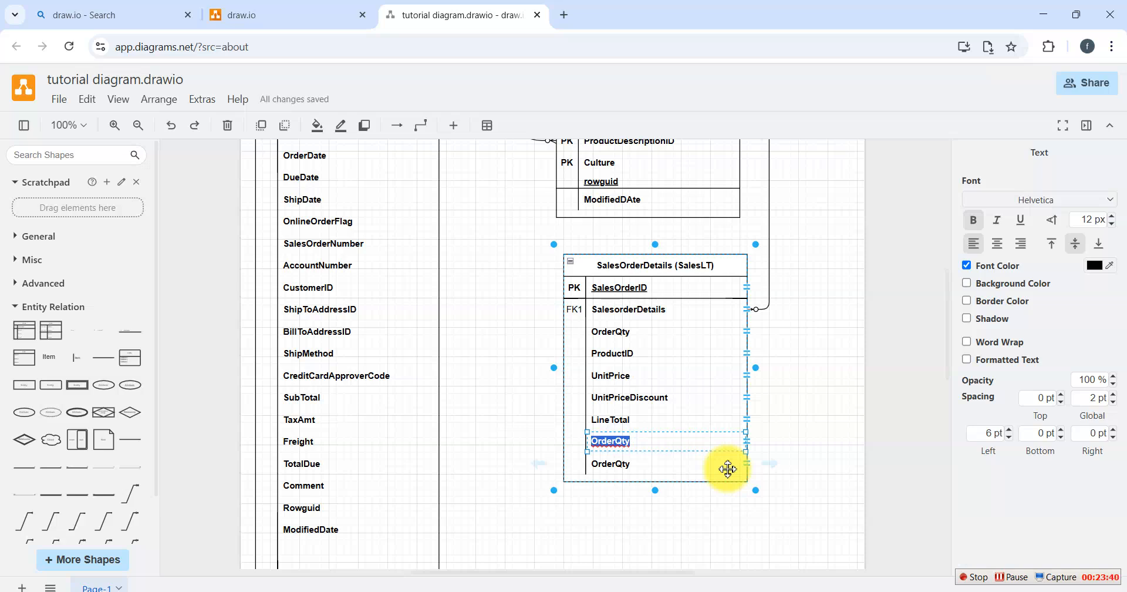
{"action": "type", "text": "rowguid"}
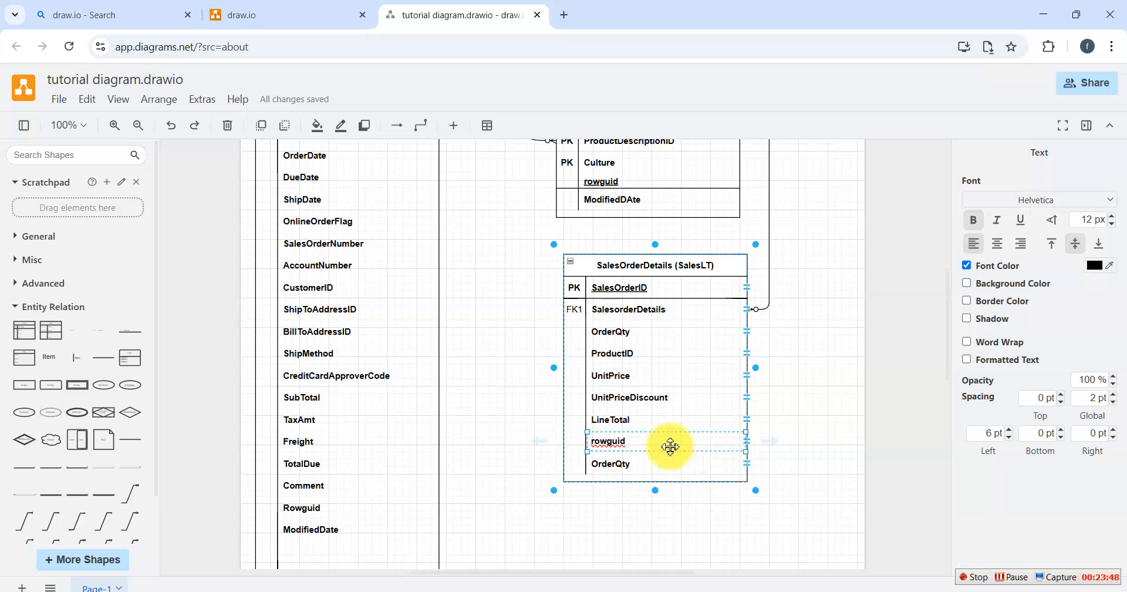
{"action": "double_click", "coordinate": [615, 463]}
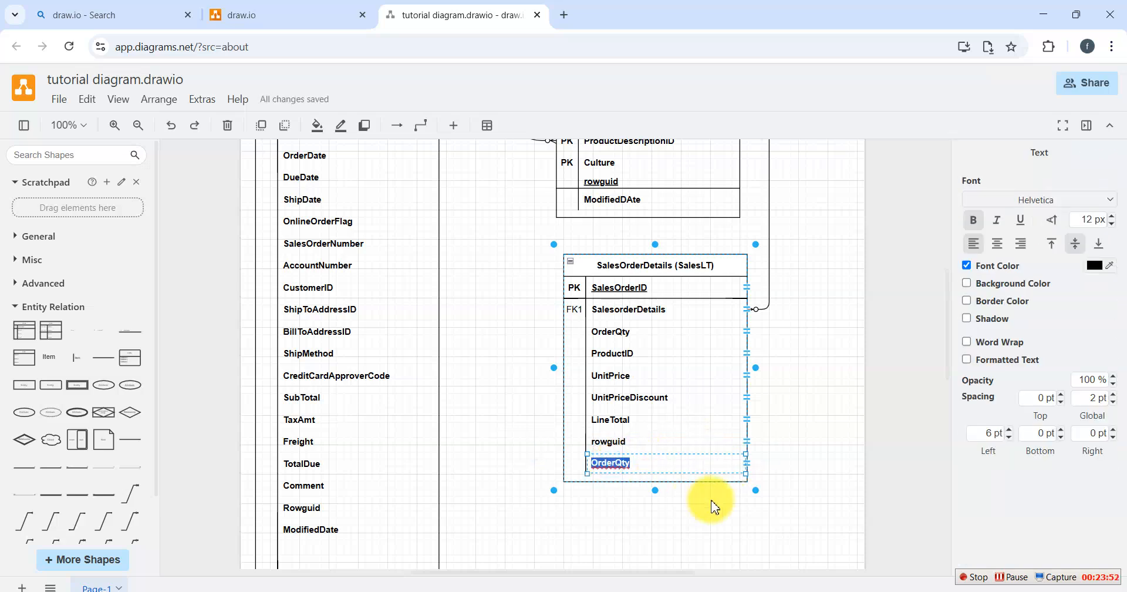
{"action": "type", "text": "ModifiedDAte"}
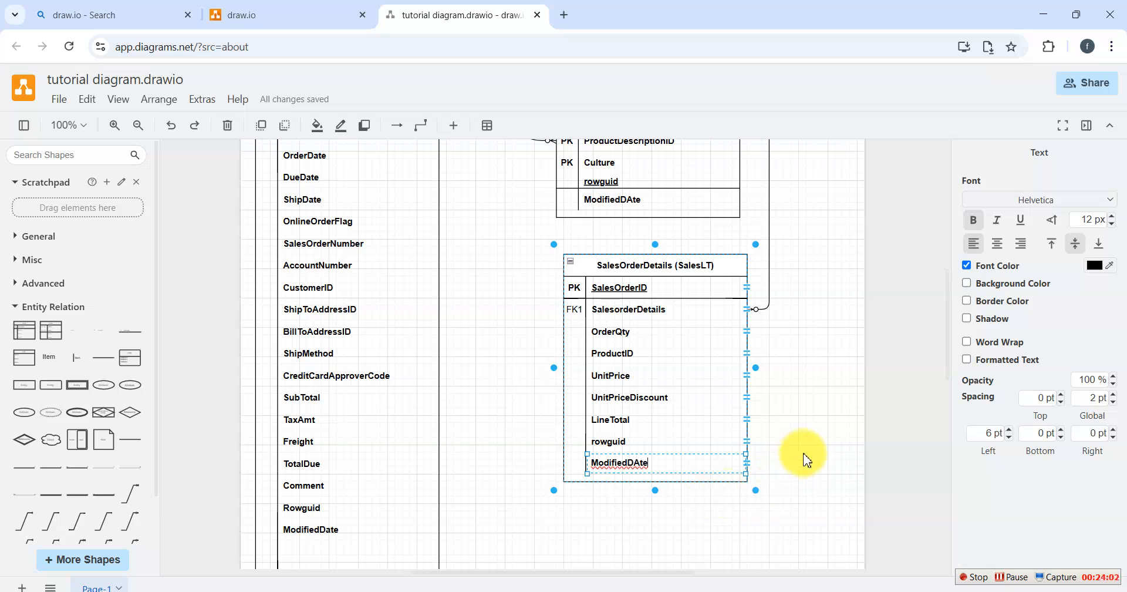
{"action": "left_click", "coordinate": [795, 423]}
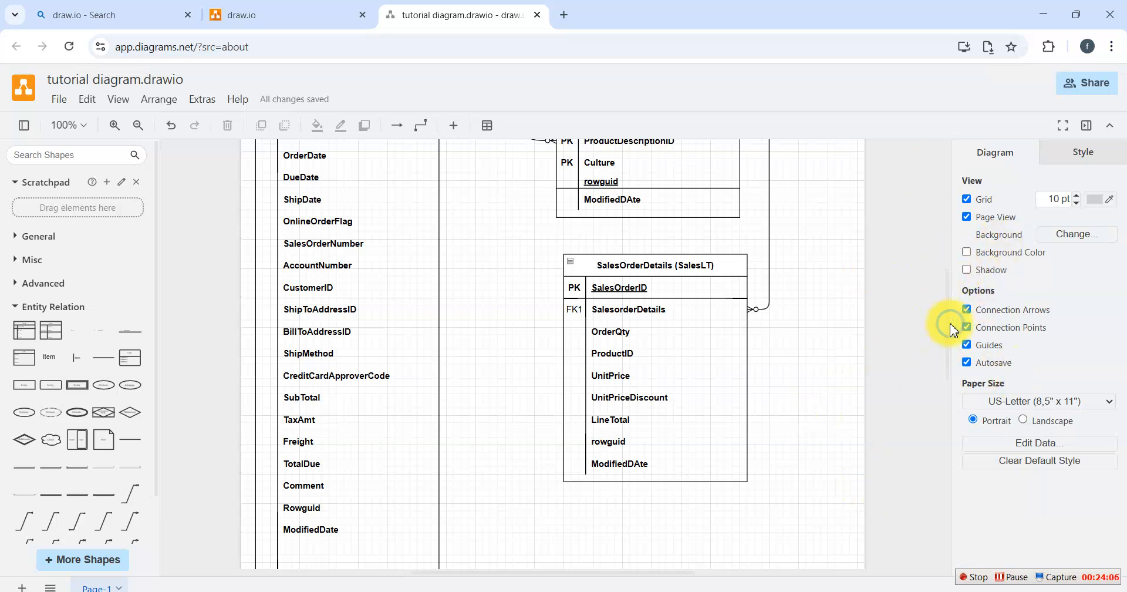
Step: Delete the two empty rows below ModifiedDate at the end of the SalesOrderHeader table
{"action": "left_click_drag", "start_coordinate": [951, 330], "coordinate": [885, 372]}
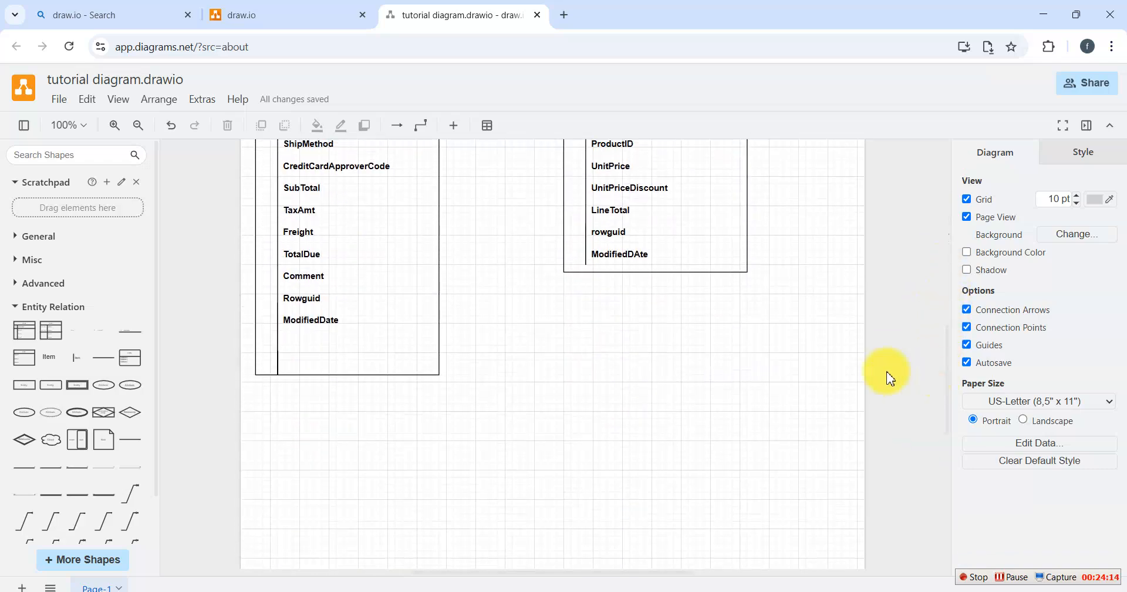
{"action": "left_click", "coordinate": [332, 365]}
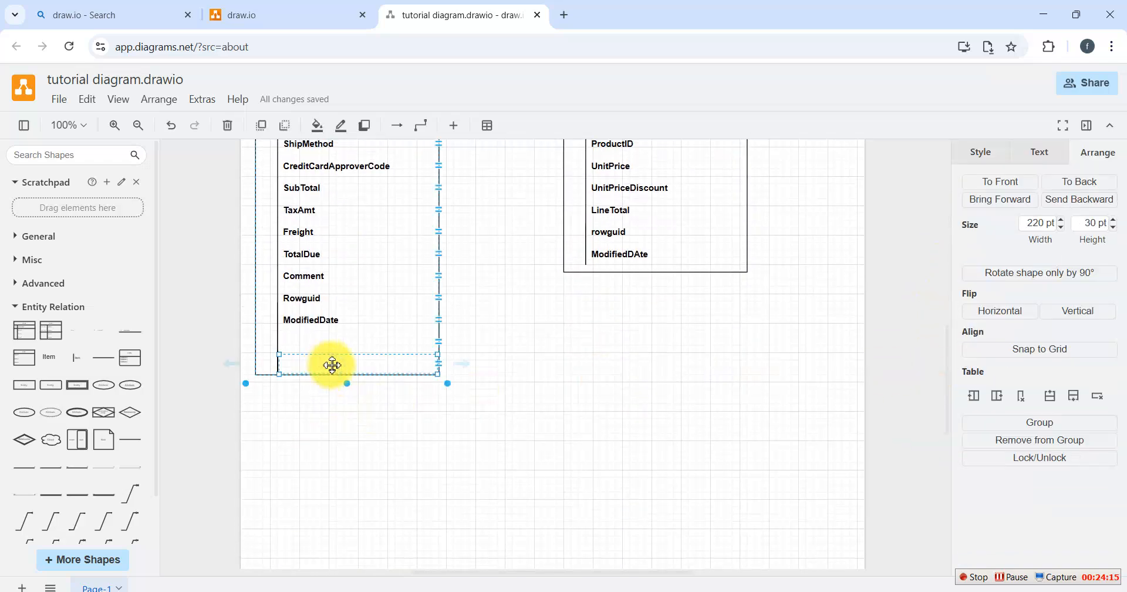
{"action": "right_click", "coordinate": [435, 368]}
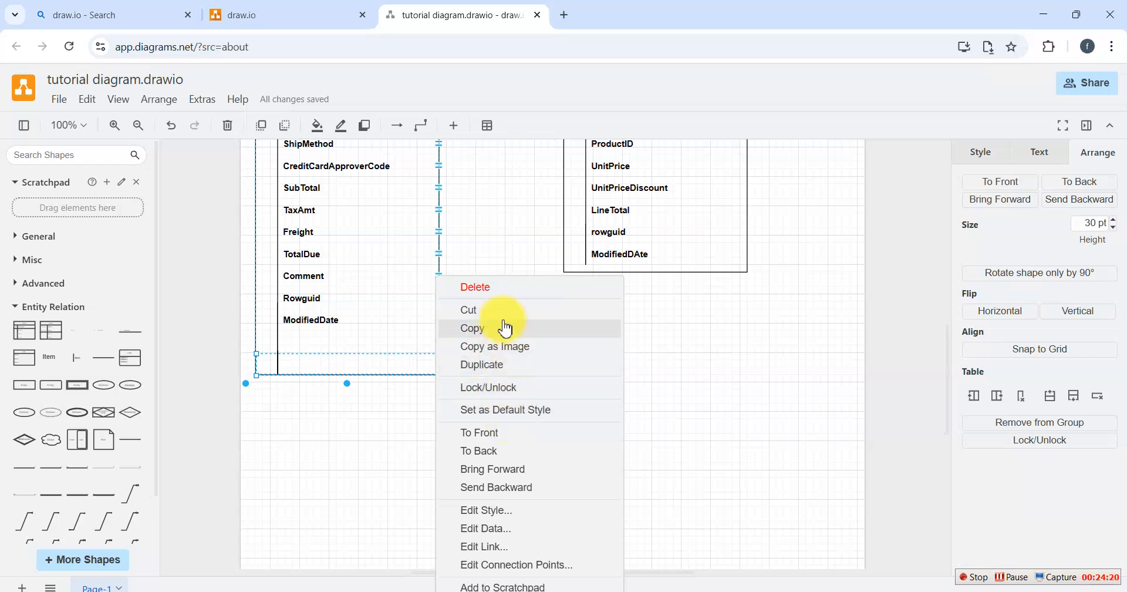
{"action": "left_click", "coordinate": [496, 288]}
{"action": "left_click", "coordinate": [416, 338]}
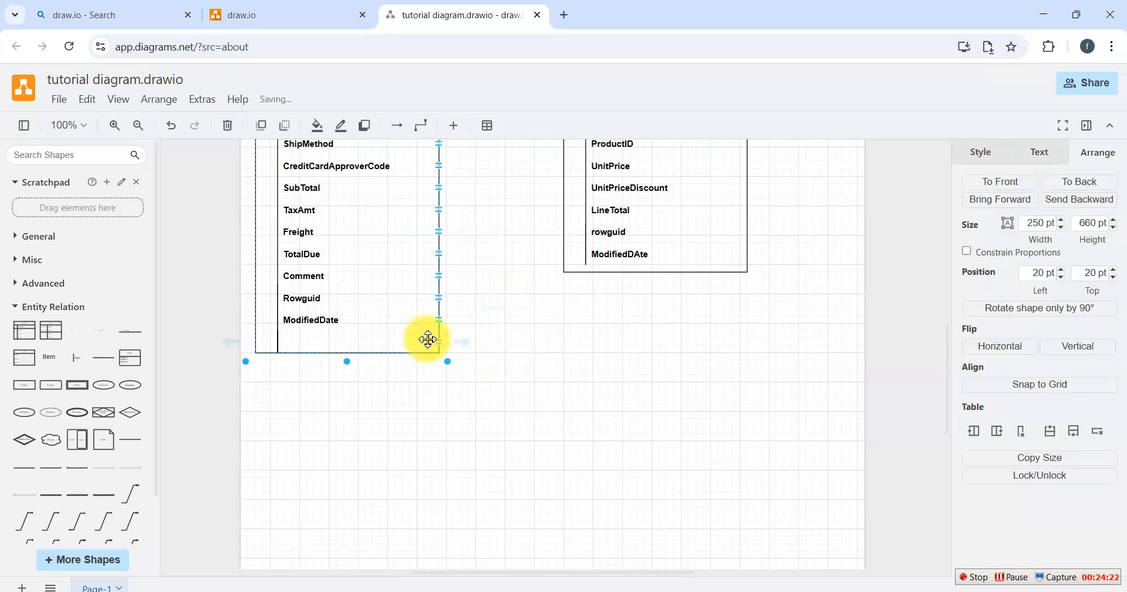
{"action": "right_click", "coordinate": [438, 342]}
{"action": "left_click", "coordinate": [478, 289]}
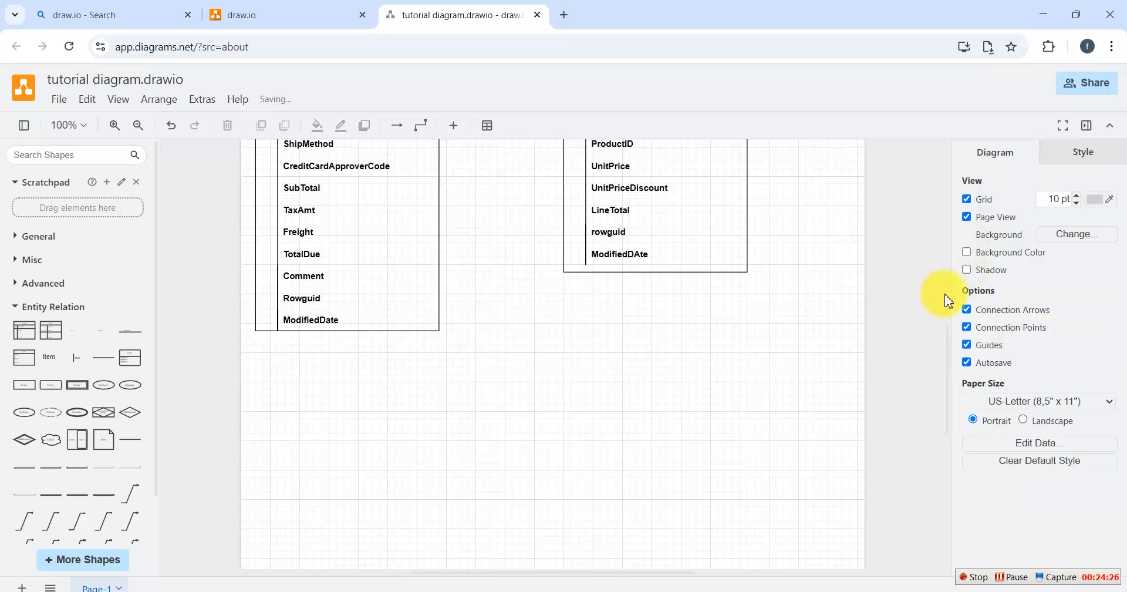
Step: Reattach the SalesOrderHeader connector's many end from the ProductModelProductDescription table to the SalesOrderID row of SalesOrderDetails
{"action": "scroll", "coordinate": [949, 336], "scroll_direction": "up", "scroll_amount": 1}
{"action": "left_click_drag", "start_coordinate": [949, 336], "coordinate": [960, 273]}
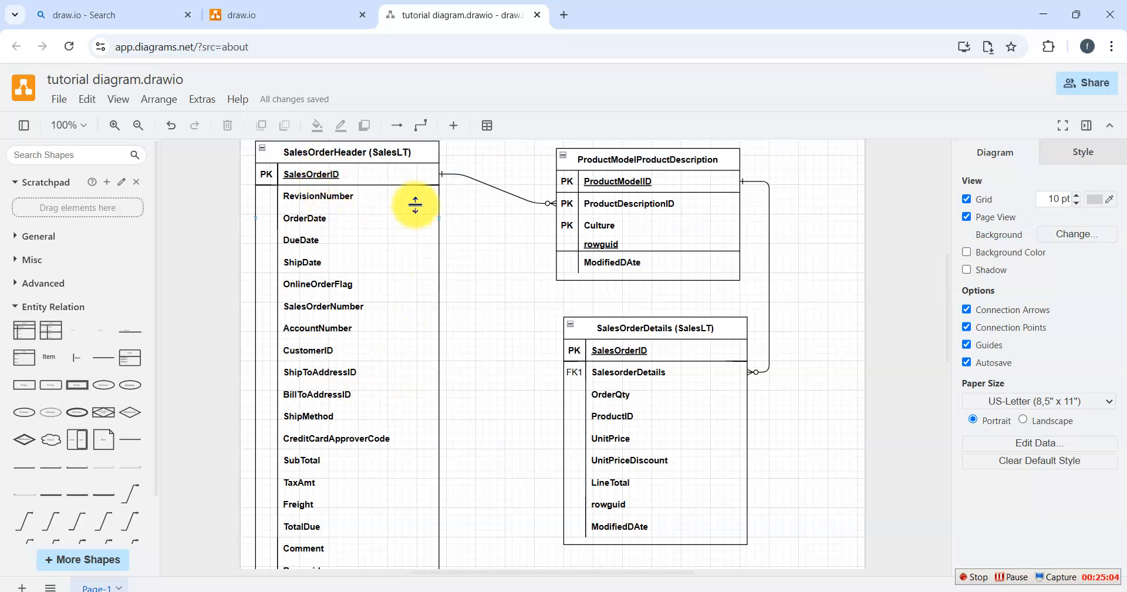
{"action": "left_click", "coordinate": [451, 177]}
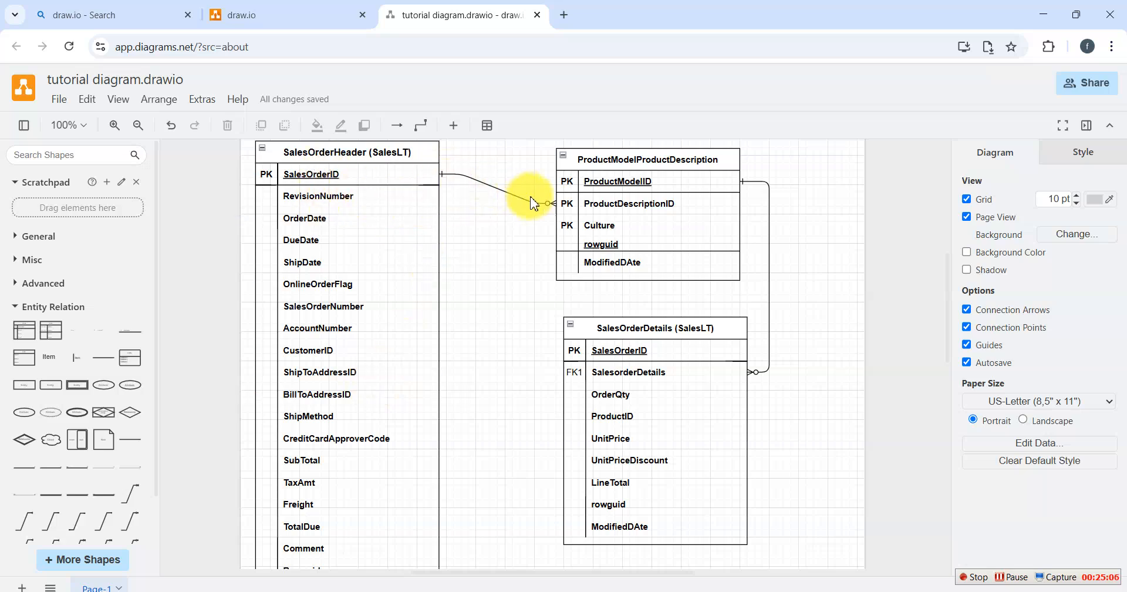
{"action": "left_click_drag", "start_coordinate": [545, 202], "coordinate": [525, 250]}
{"action": "left_click_drag", "start_coordinate": [409, 222], "coordinate": [418, 175]}
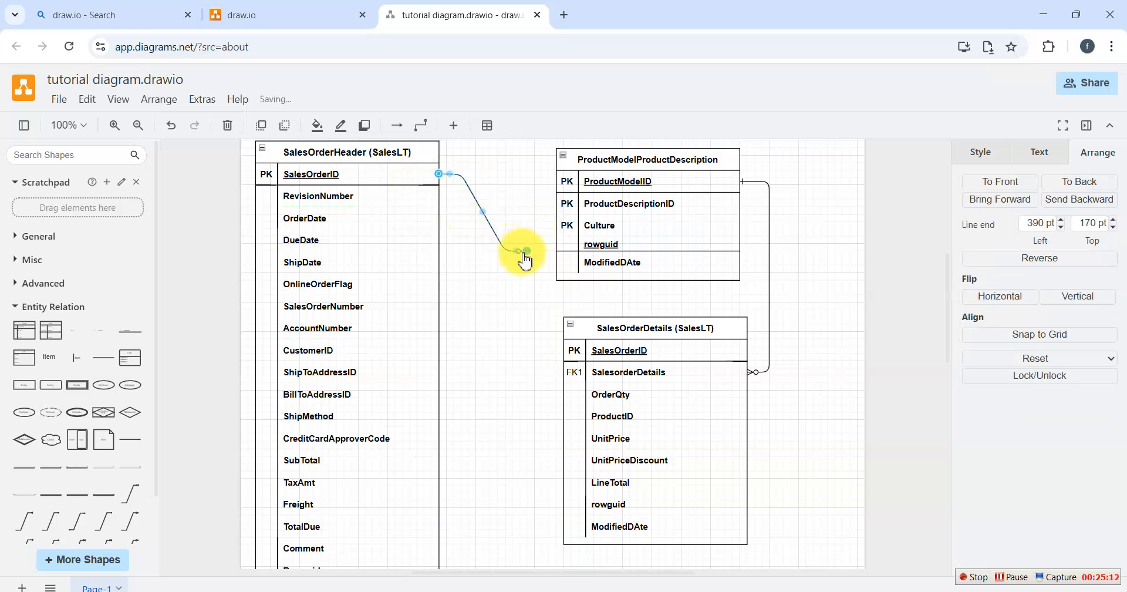
{"action": "left_click_drag", "start_coordinate": [523, 251], "coordinate": [614, 355]}
{"action": "left_click", "coordinate": [824, 360]}
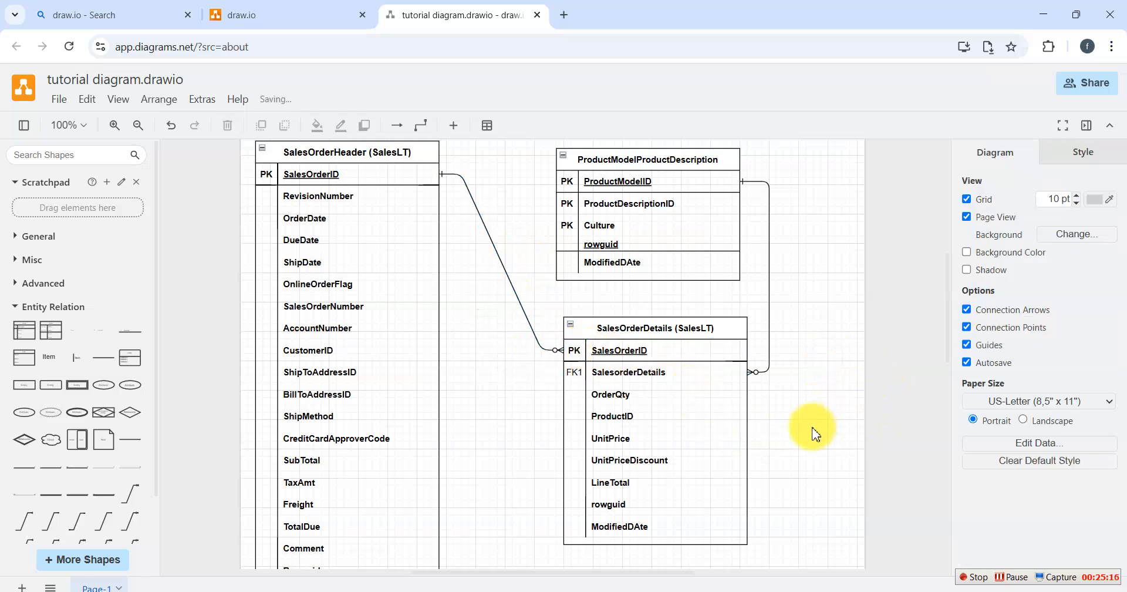
Step: Delete the connector between ProductModelID in ProductModelProductDescription and the SalesorderDetails row of SalesOrderDetails
{"action": "left_click", "coordinate": [768, 347]}
{"action": "right_click", "coordinate": [768, 347]}
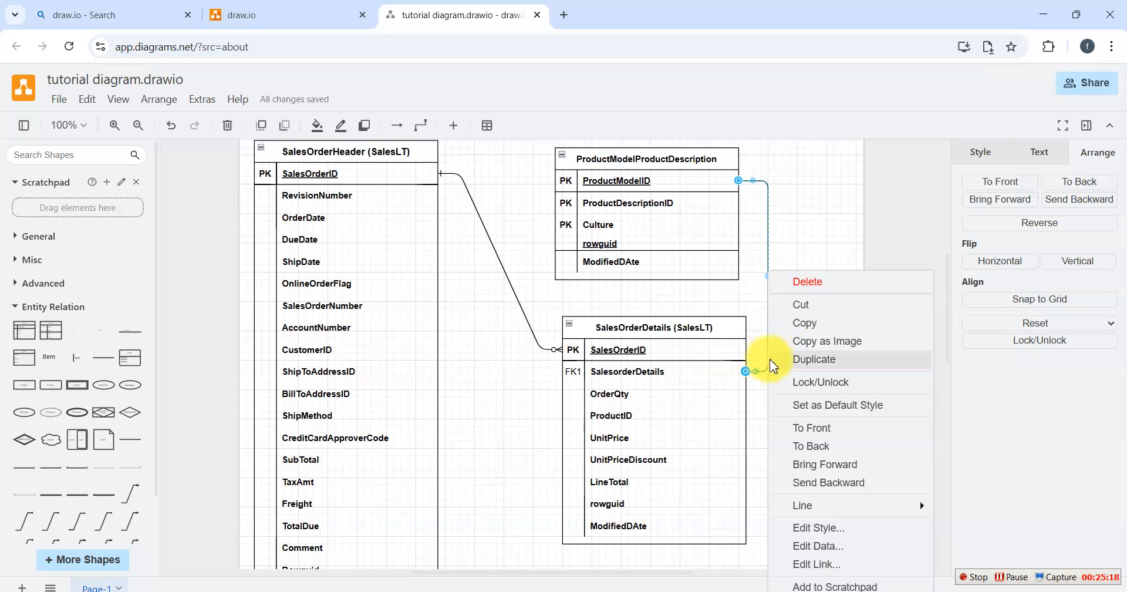
{"action": "left_click", "coordinate": [813, 283]}
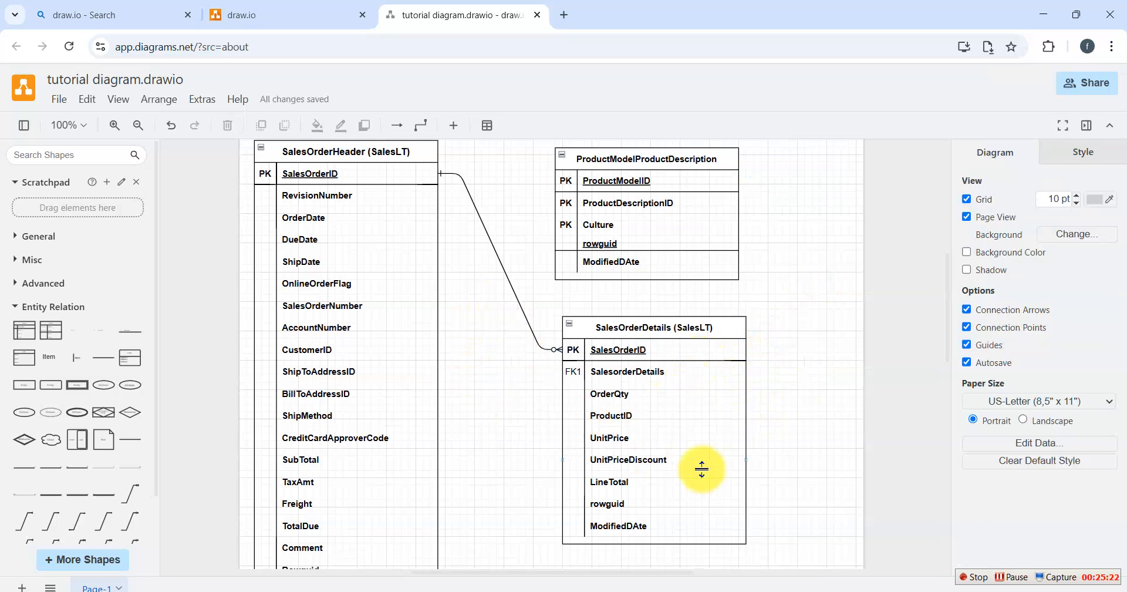
Step: Switch to SQL Server Management Studio and compare the tables and relationships in the AdventureWorksLT diagram with the drawn tables
{"action": "mouse_move", "coordinate": [946, 317]}
{"action": "left_mouse_down"}
{"action": "mouse_move", "coordinate": [952, 221]}
{"action": "mouse_move", "coordinate": [960, 319]}
{"action": "left_mouse_up"}
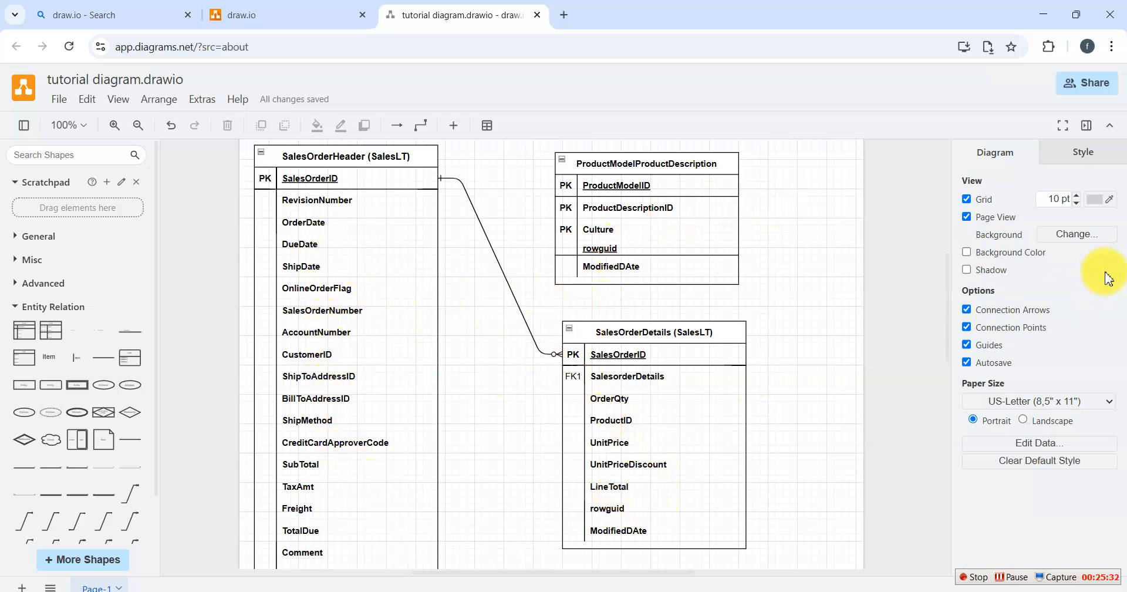
{"action": "mouse_move", "coordinate": [947, 303]}
{"action": "left_mouse_down"}
{"action": "mouse_move", "coordinate": [962, 350]}
{"action": "mouse_move", "coordinate": [954, 340]}
{"action": "mouse_move", "coordinate": [964, 297]}
{"action": "left_mouse_up"}
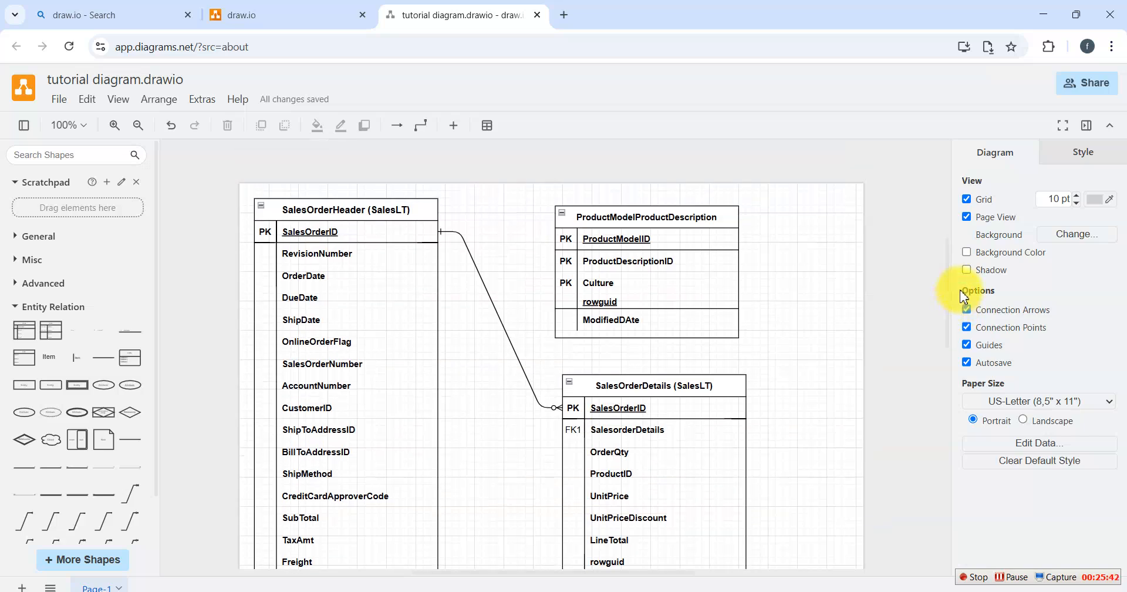
{"action": "left_click_drag", "start_coordinate": [951, 287], "coordinate": [958, 311]}
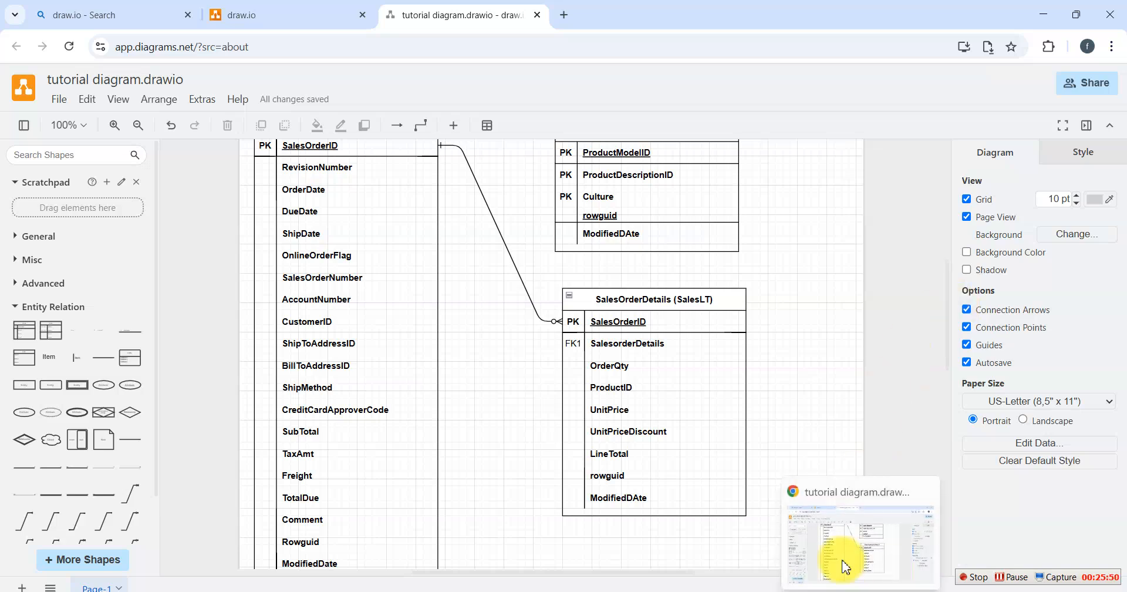
{"action": "mouse_move", "coordinate": [763, 591]}
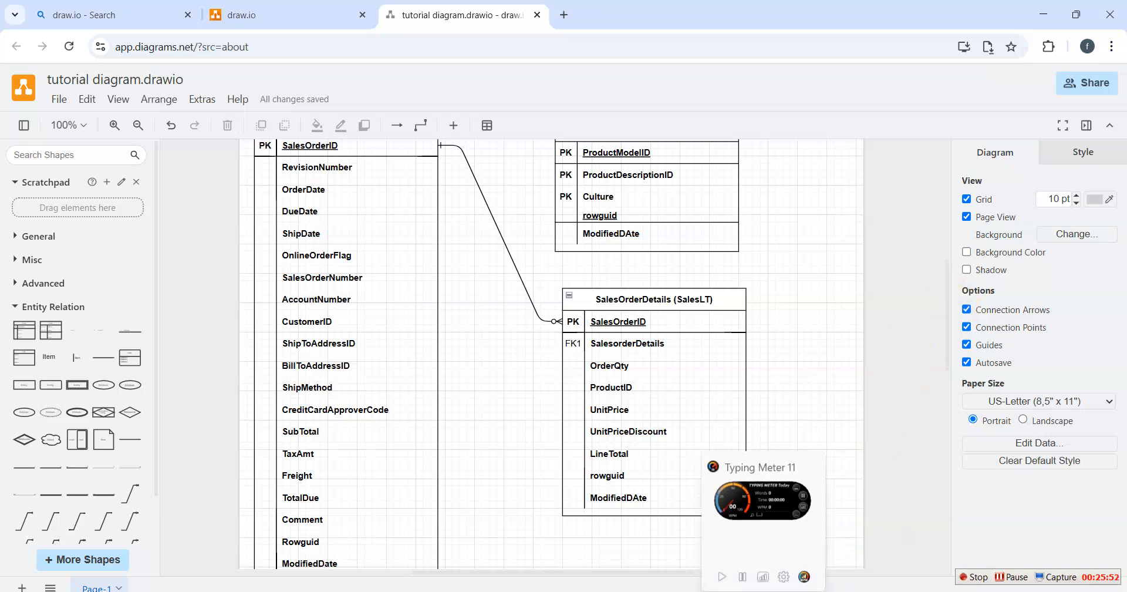
{"action": "left_click", "coordinate": [634, 591]}
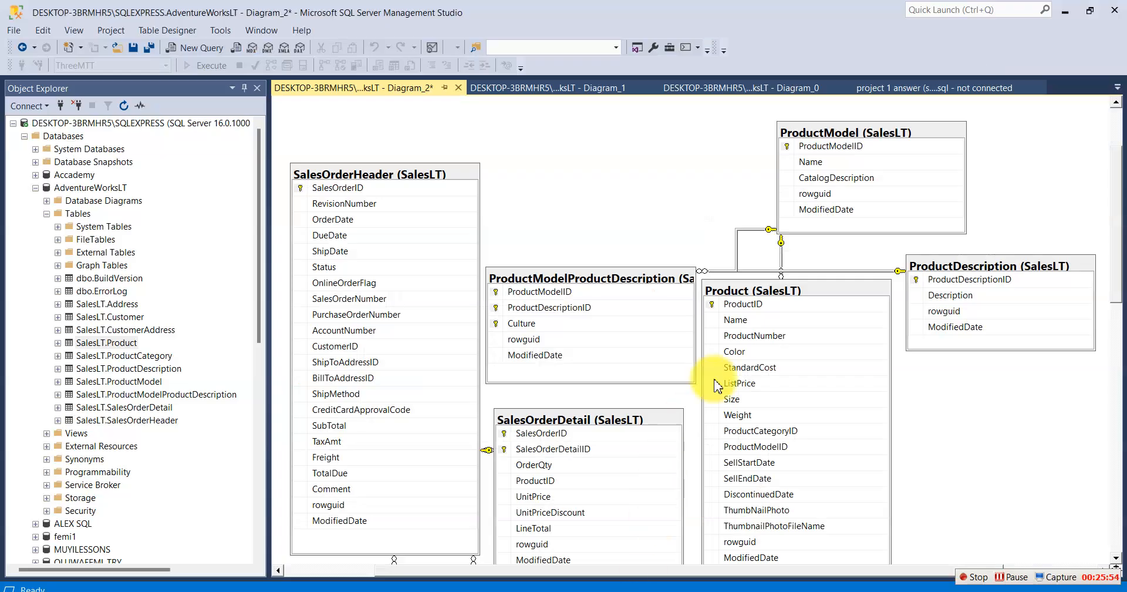
{"action": "mouse_move", "coordinate": [1118, 270]}
{"action": "left_mouse_down"}
{"action": "mouse_move", "coordinate": [1099, 504]}
{"action": "mouse_move", "coordinate": [1123, 239]}
{"action": "mouse_move", "coordinate": [1124, 268]}
{"action": "left_mouse_up"}
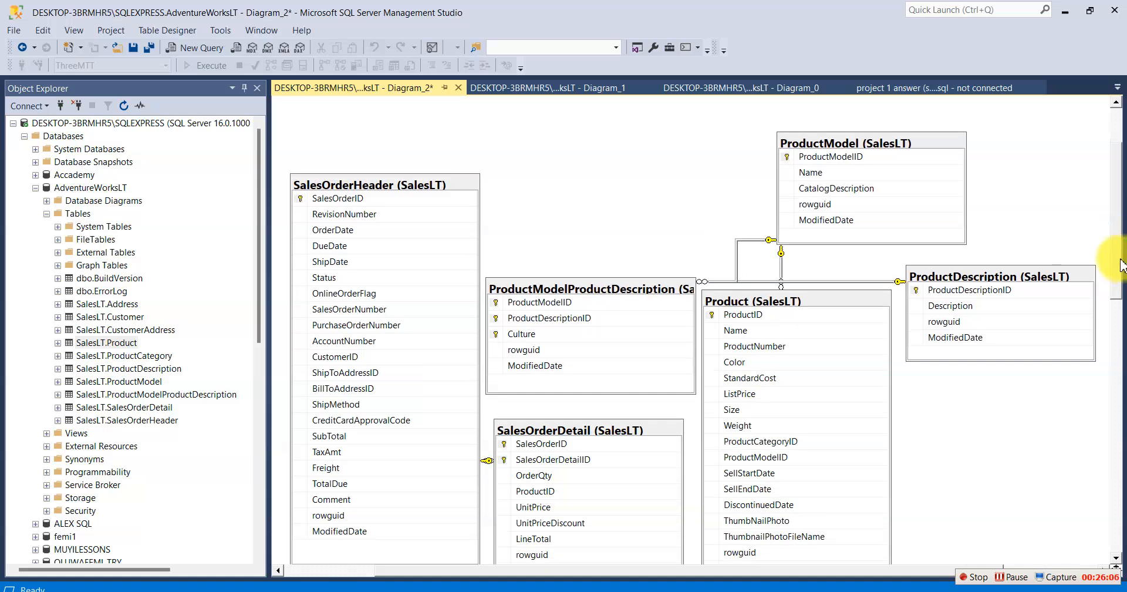
{"action": "left_click_drag", "start_coordinate": [1121, 266], "coordinate": [1114, 284]}
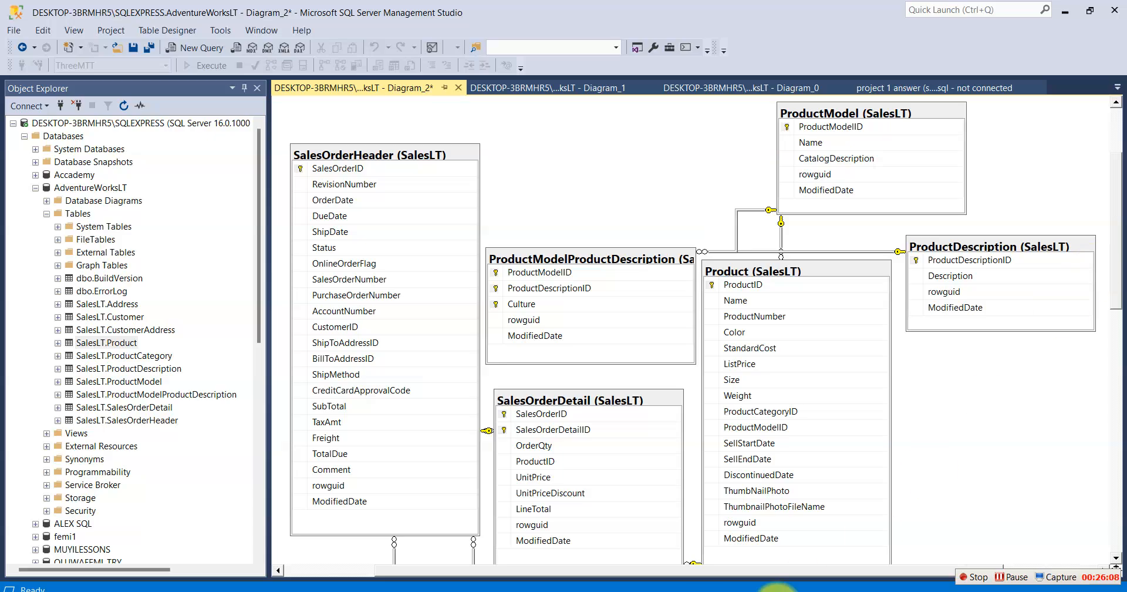
Step: Switch back to draw.io and apply the orange preset color style to the SalesOrderHeader table
{"action": "key", "text": "alt+Tab"}
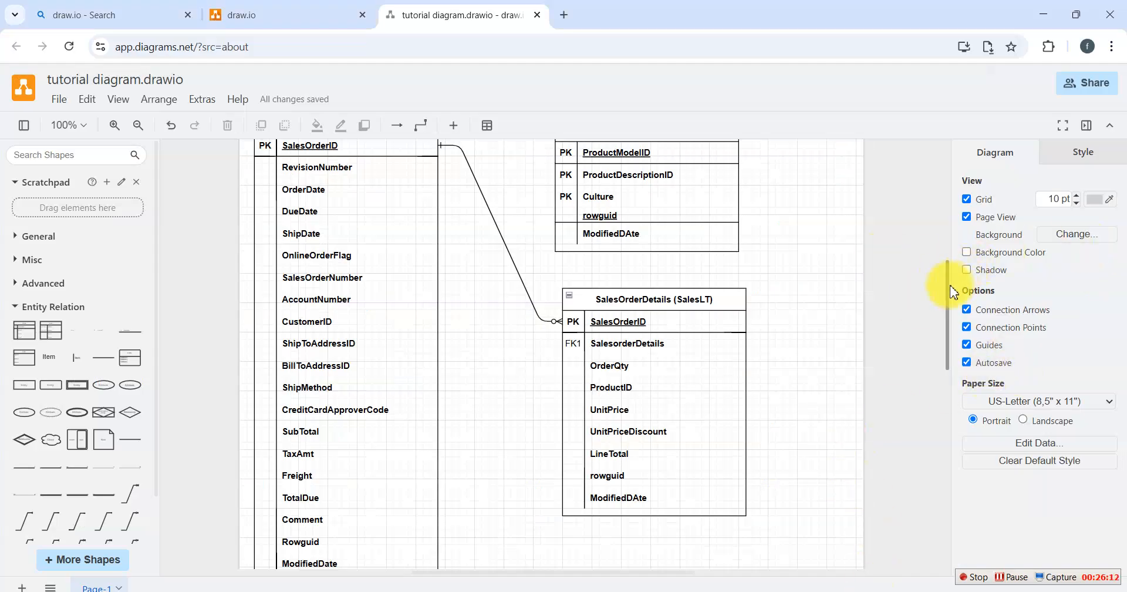
{"action": "left_click_drag", "start_coordinate": [953, 292], "coordinate": [957, 264]}
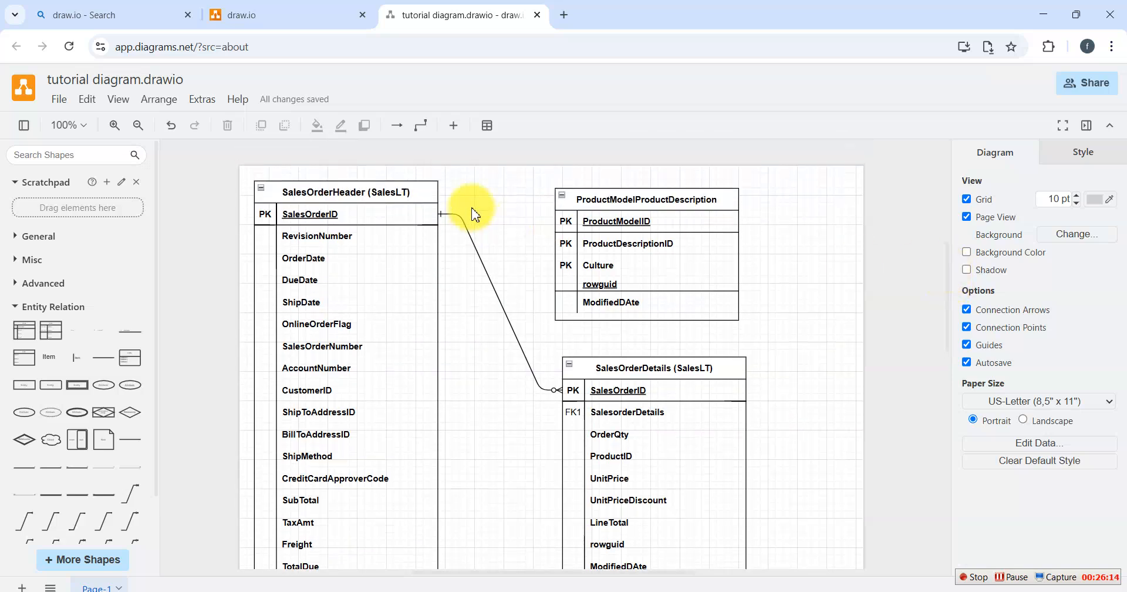
{"action": "left_click", "coordinate": [393, 189]}
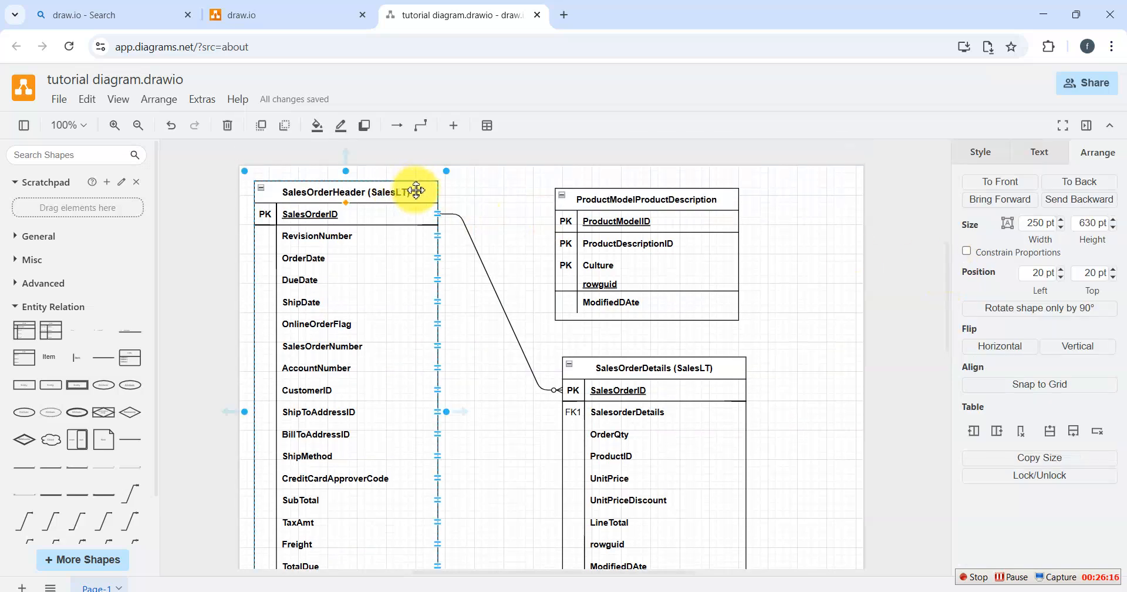
{"action": "left_click", "coordinate": [990, 163]}
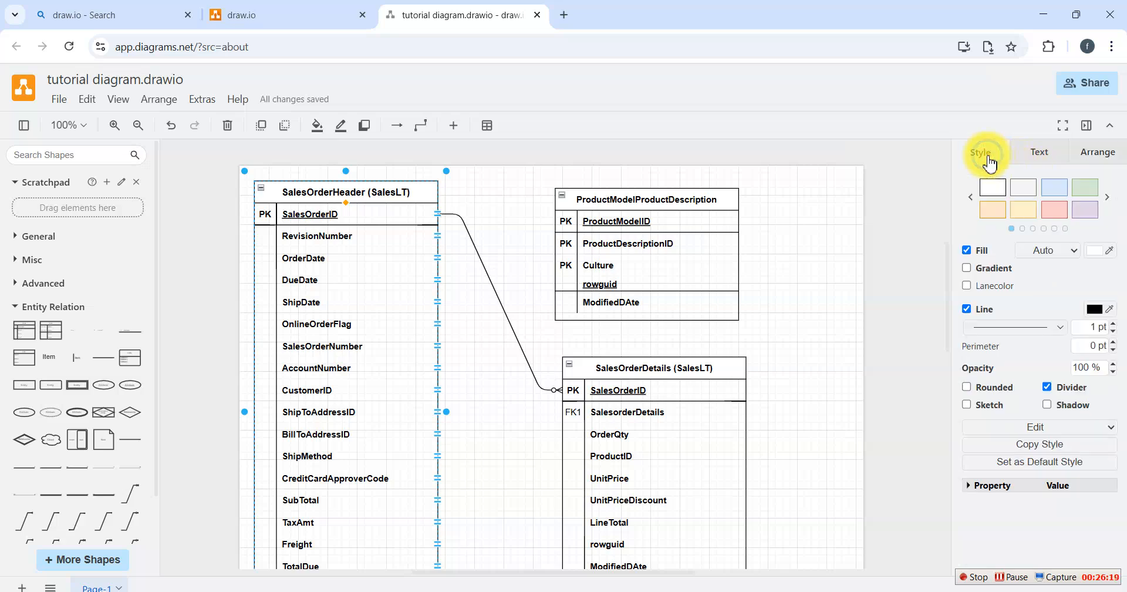
{"action": "left_click", "coordinate": [996, 193]}
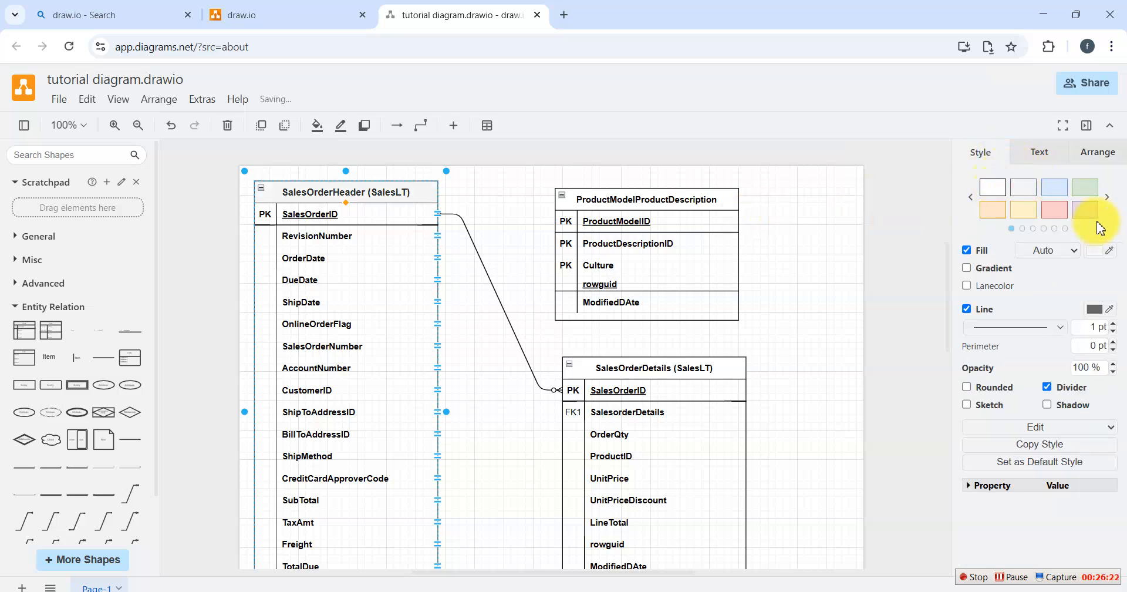
{"action": "left_click", "coordinate": [997, 218]}
Step: Apply the yellow preset color style to the ProductModelProductDescription table and the red one to the SalesOrderDetails table
{"action": "left_click", "coordinate": [710, 199]}
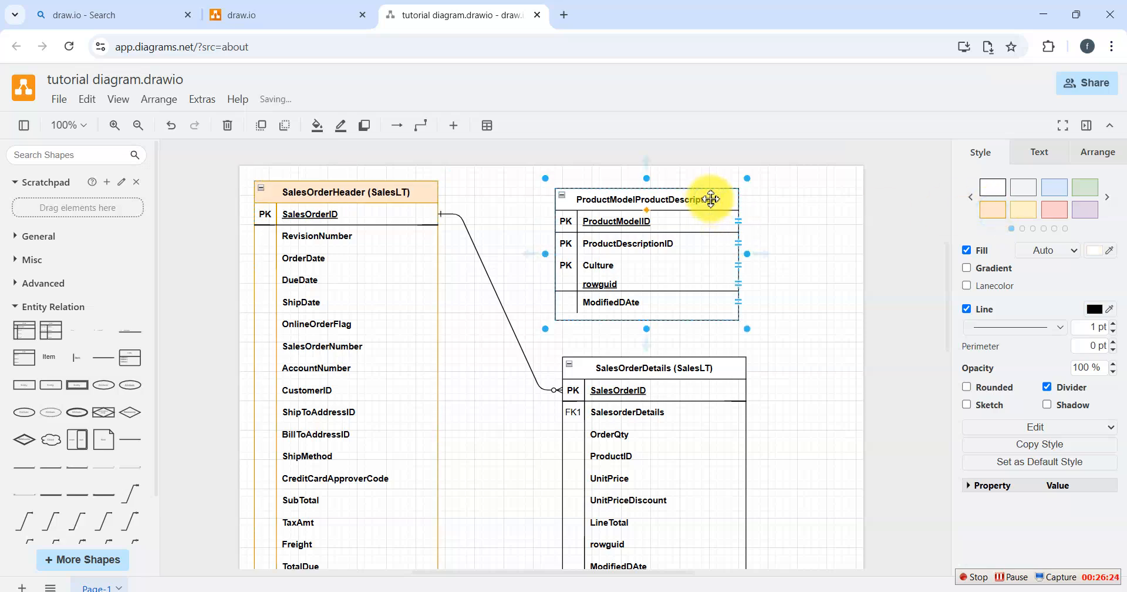
{"action": "left_click", "coordinate": [1025, 210]}
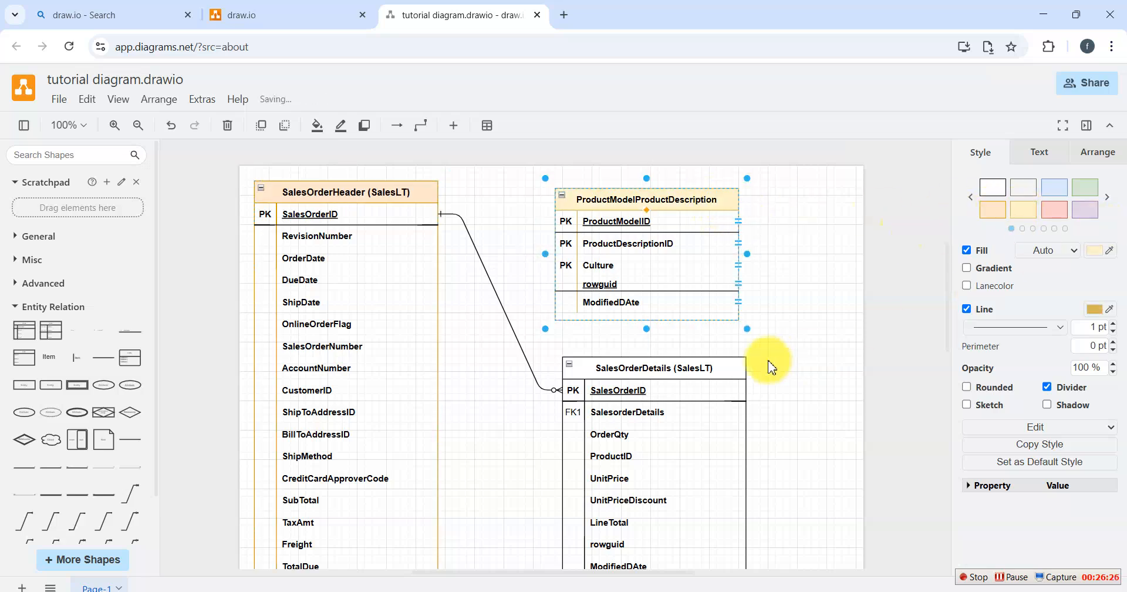
{"action": "left_click", "coordinate": [733, 368]}
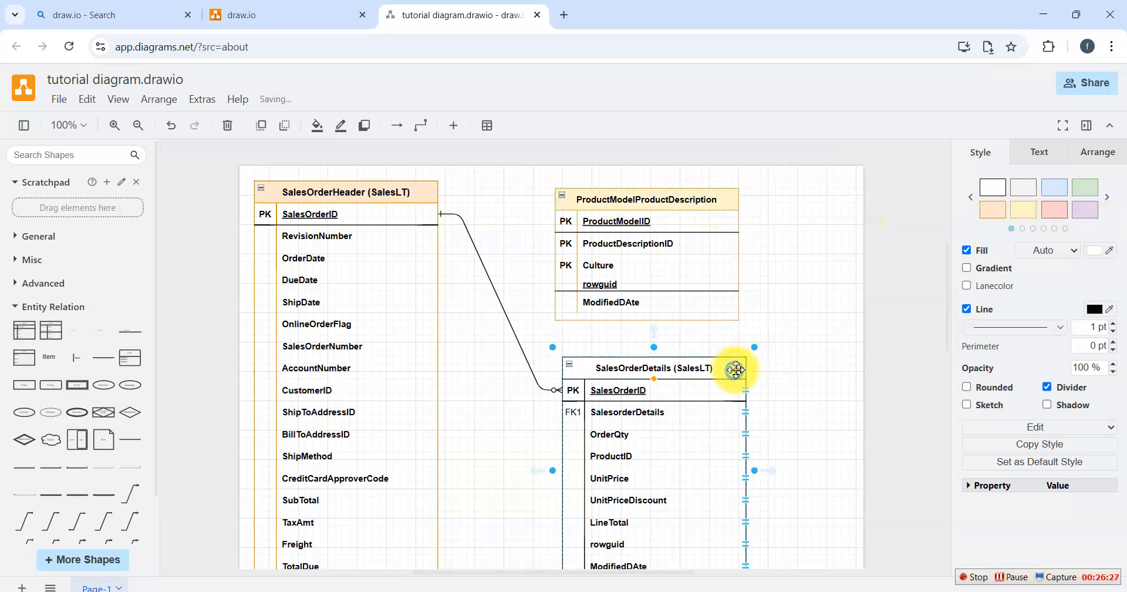
{"action": "left_click", "coordinate": [1055, 209]}
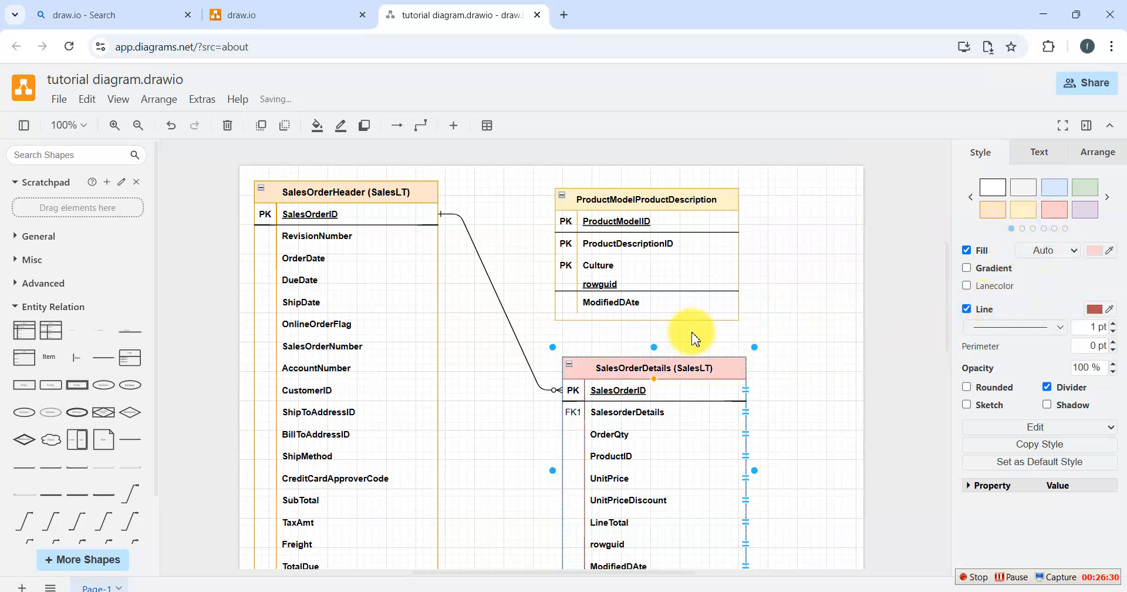
{"action": "left_click", "coordinate": [821, 368]}
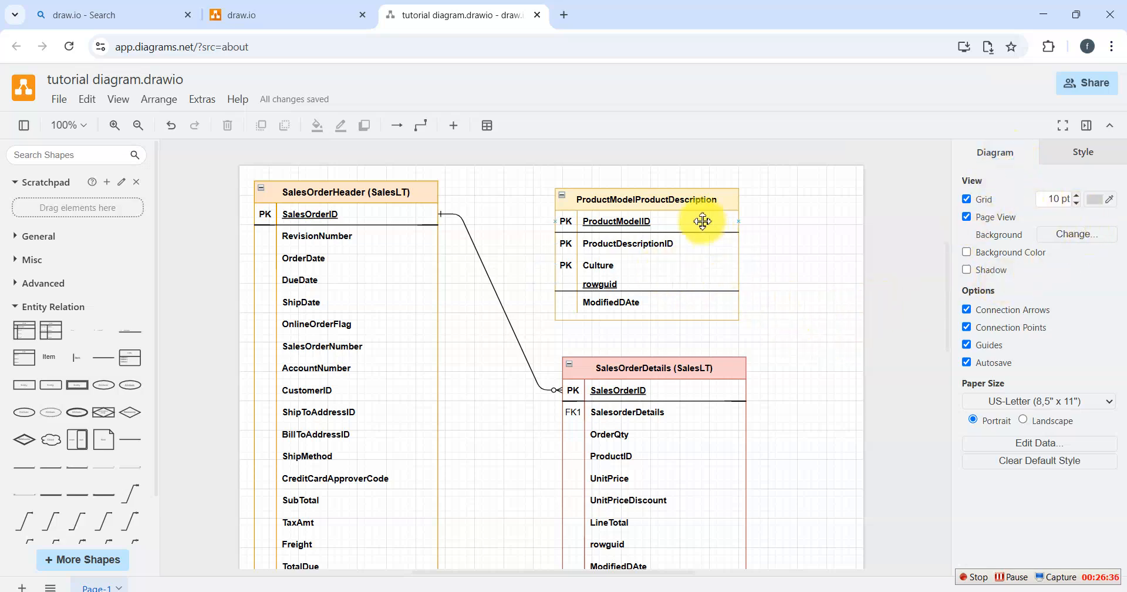
Step: Change the line color of the ProductModelProductDescription table to green, RGB 87, 214, 131
{"action": "left_click", "coordinate": [730, 195]}
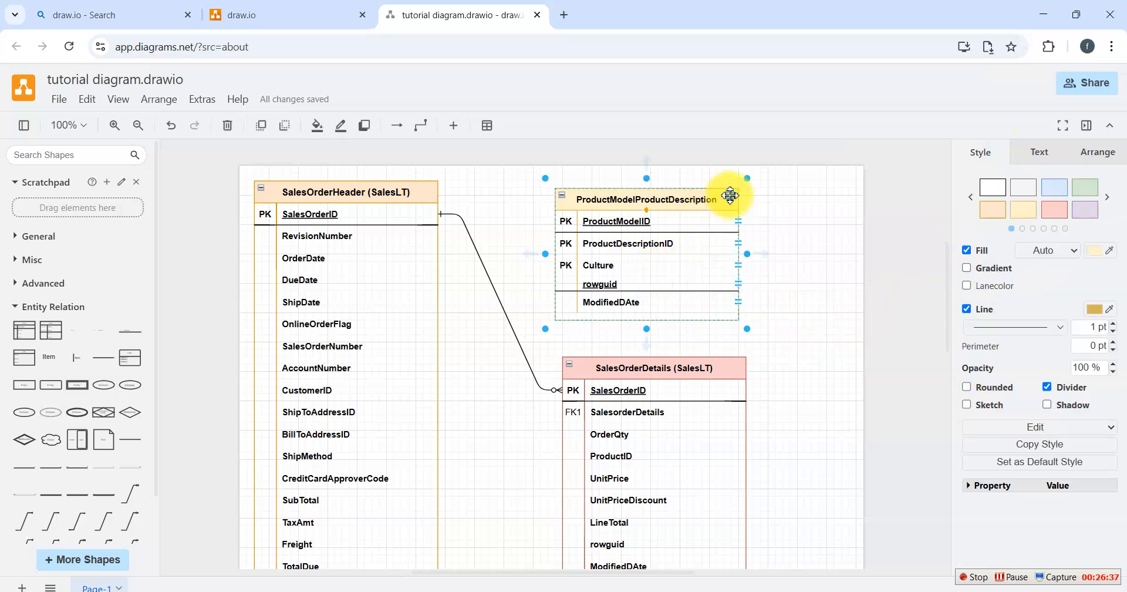
{"action": "left_click", "coordinate": [1107, 311]}
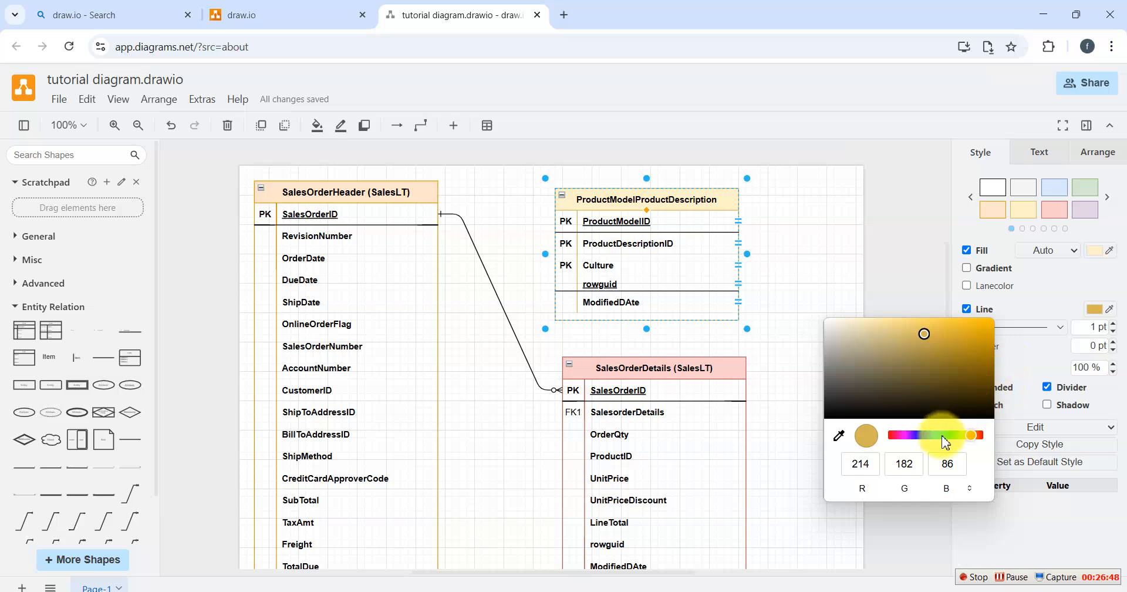
{"action": "left_click_drag", "start_coordinate": [943, 437], "coordinate": [947, 436]}
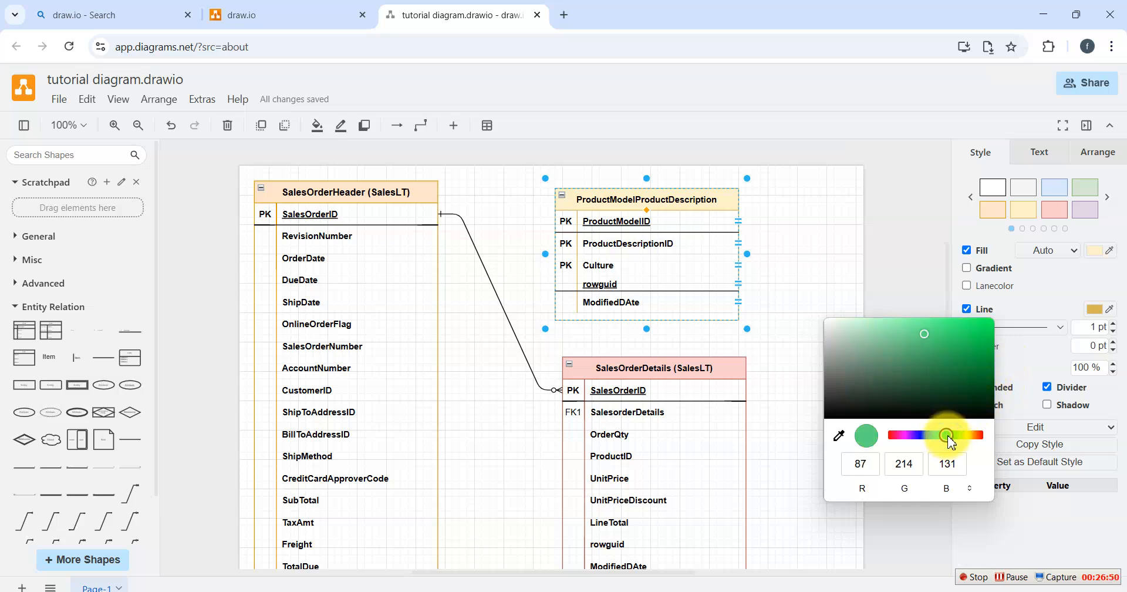
{"action": "left_click", "coordinate": [889, 267]}
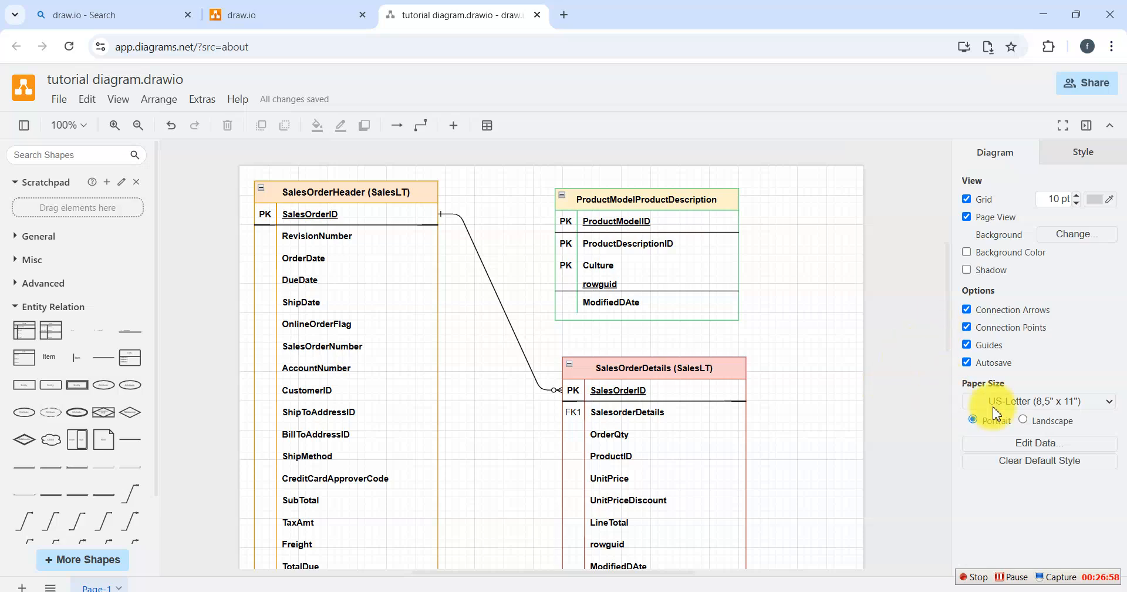
{"action": "left_click", "coordinate": [720, 200]}
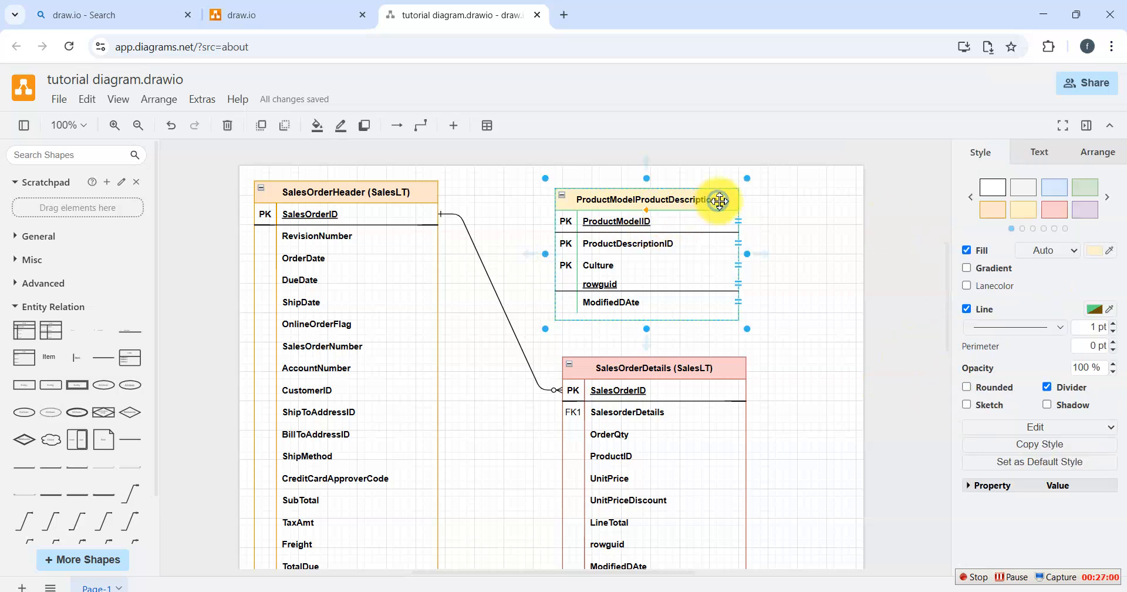
{"action": "left_click", "coordinate": [1059, 166]}
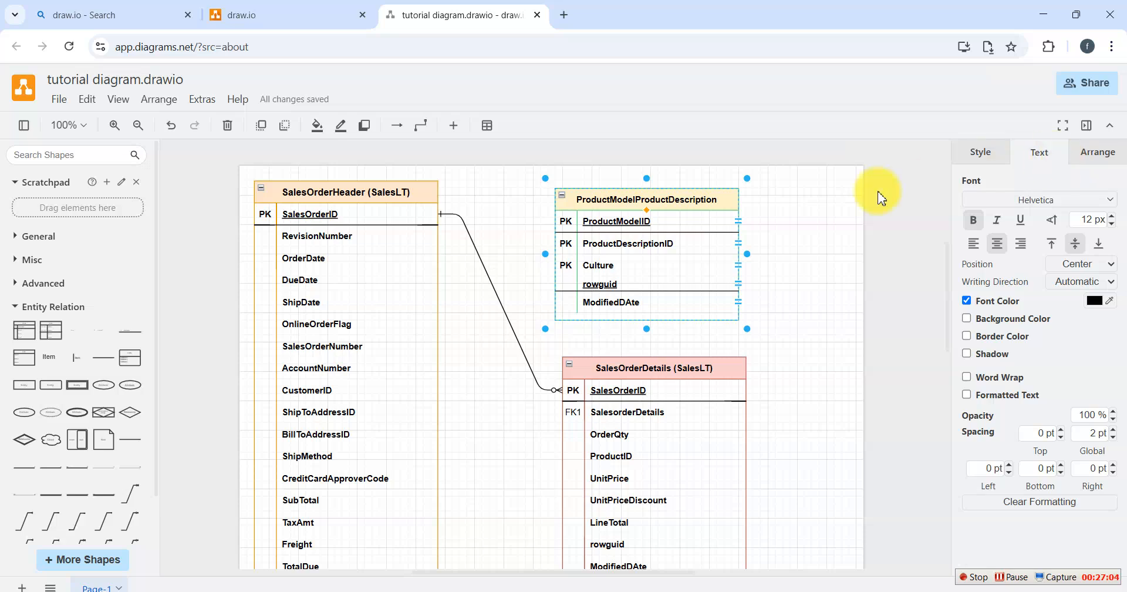
{"action": "left_click", "coordinate": [902, 233]}
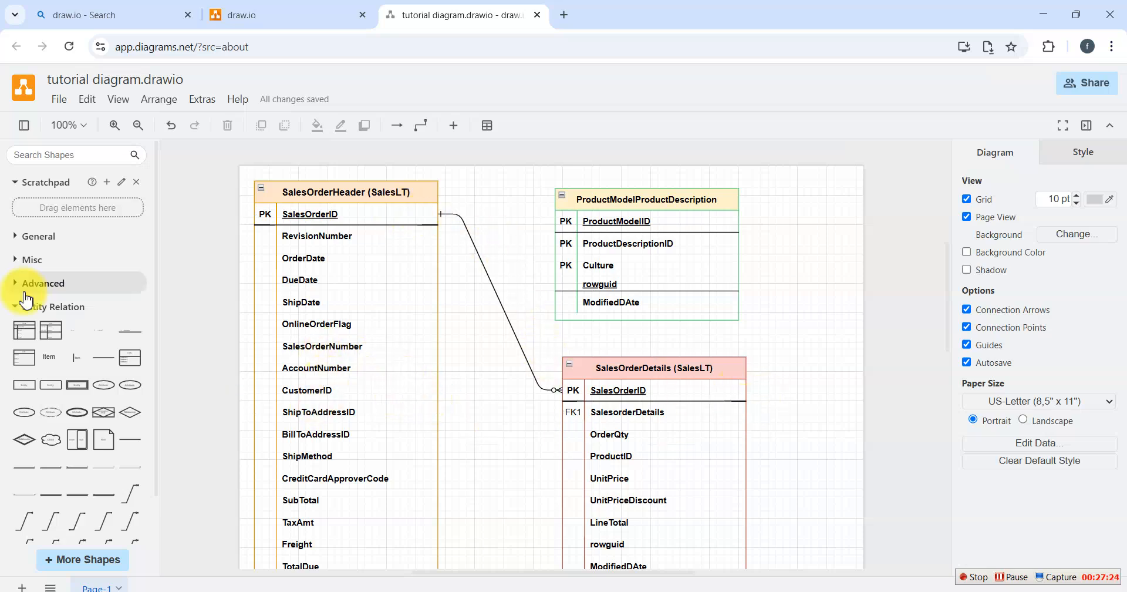
Step: Connect ProductModelID in ProductModelProductDescription to the OrderQty row of SalesOrderDetails with a 1 Optional to Many Mandatory connector, and delete that connector
{"action": "left_click_drag", "start_coordinate": [156, 168], "coordinate": [157, 259]}
{"action": "mouse_move", "coordinate": [87, 483]}
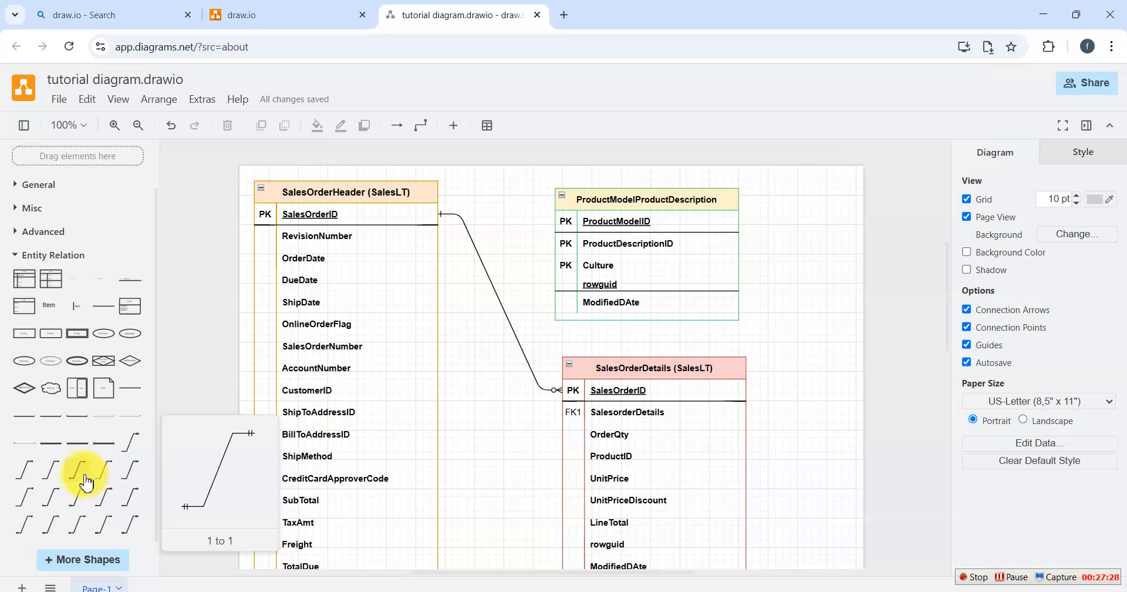
{"action": "mouse_move", "coordinate": [101, 508]}
{"action": "mouse_move", "coordinate": [78, 535]}
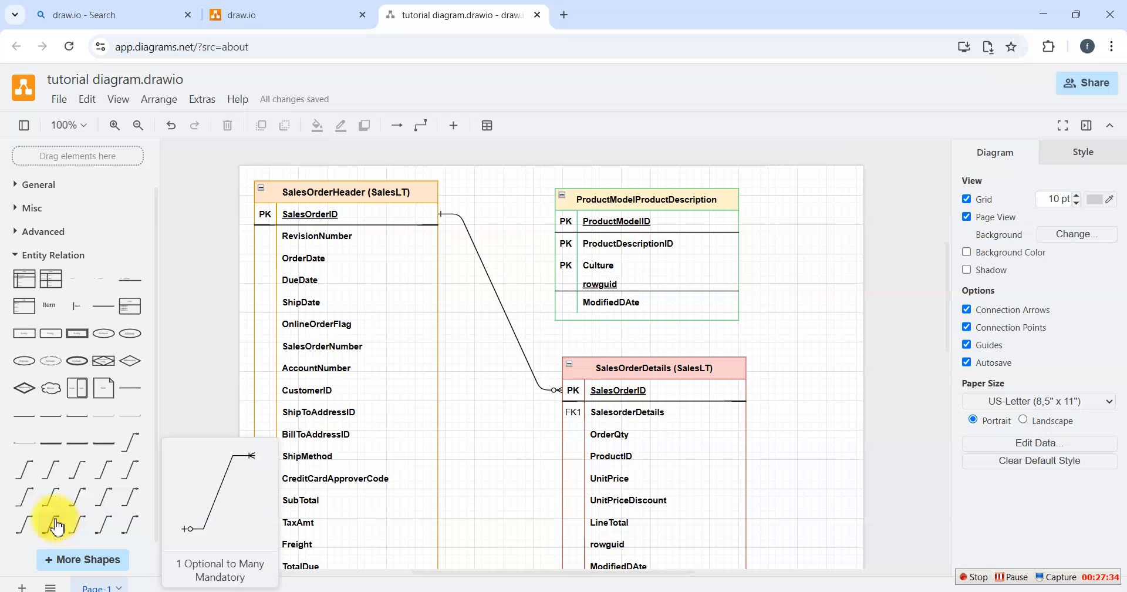
{"action": "left_click", "coordinate": [57, 527]}
{"action": "left_click_drag", "start_coordinate": [558, 347], "coordinate": [835, 301]}
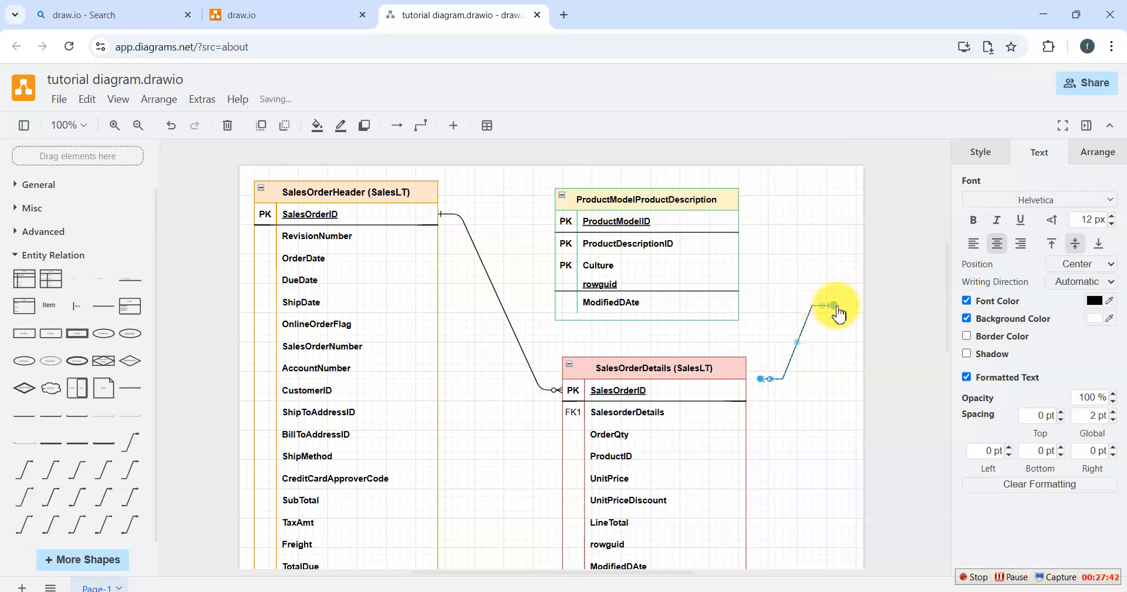
{"action": "left_click_drag", "start_coordinate": [834, 304], "coordinate": [724, 227]}
{"action": "left_click_drag", "start_coordinate": [761, 382], "coordinate": [684, 432]}
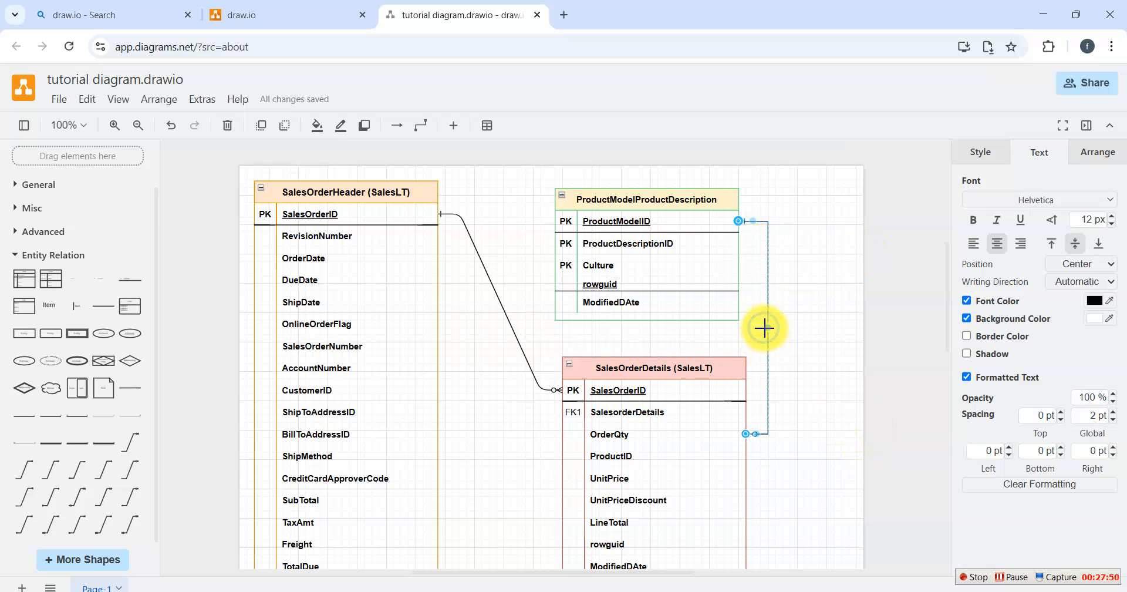
{"action": "right_click", "coordinate": [768, 262]}
{"action": "left_click", "coordinate": [835, 264]}
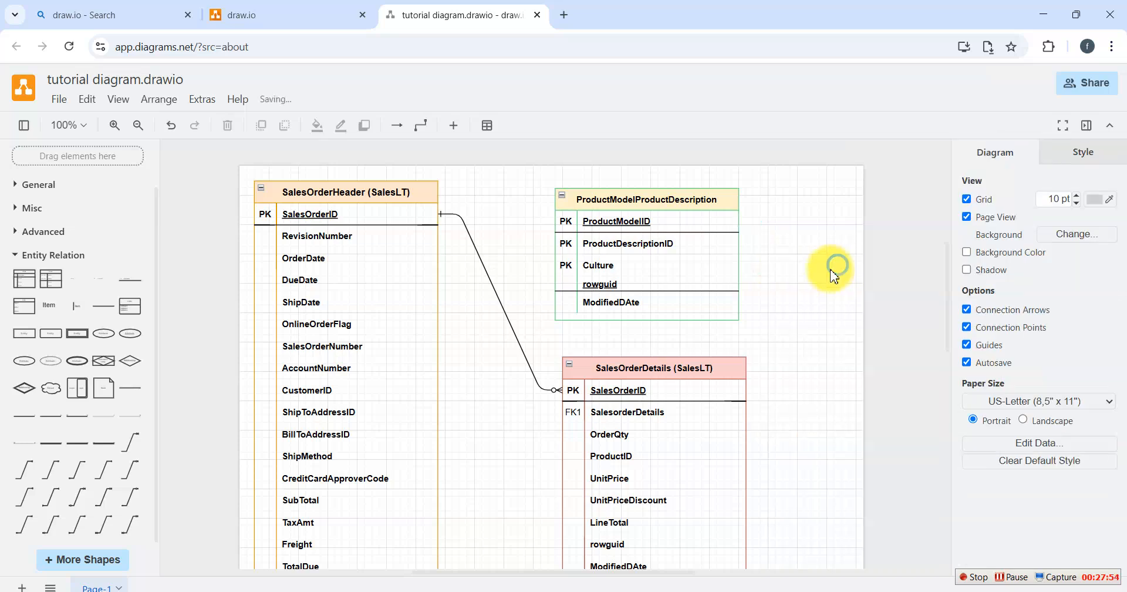